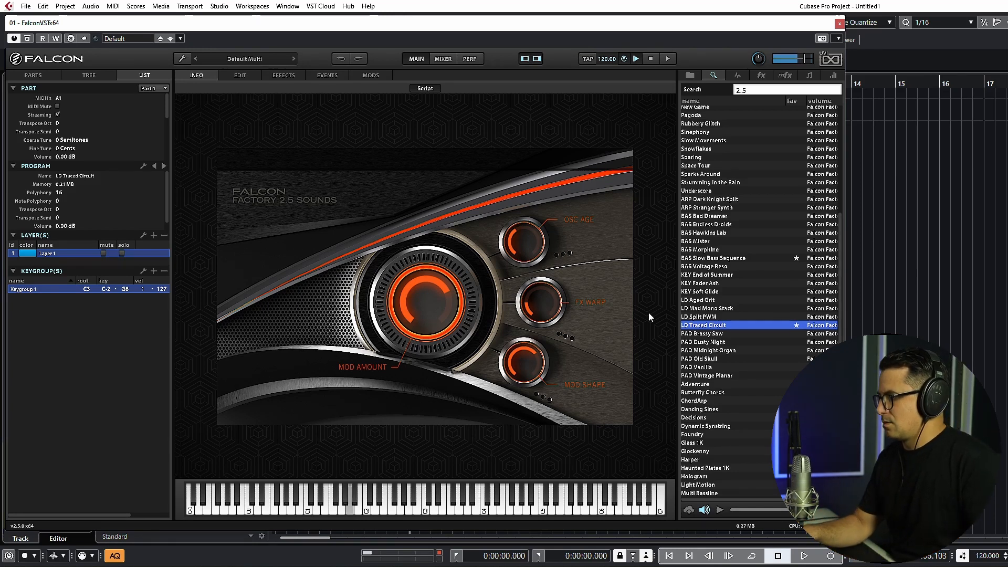
# Step: In the LD Traced Circuit preset, raise FX Warp, Osc Age and Mod Amount, and sweep Mod Shape down and back up
pyautogui.moveTo(545, 312); pyautogui.dragTo(569, 215)
pyautogui.moveTo(532, 248); pyautogui.dragTo(529, 203)
pyautogui.moveTo(440, 317); pyautogui.dragTo(443, 290)
pyautogui.moveTo(538, 389); pyautogui.dragTo(537, 429)
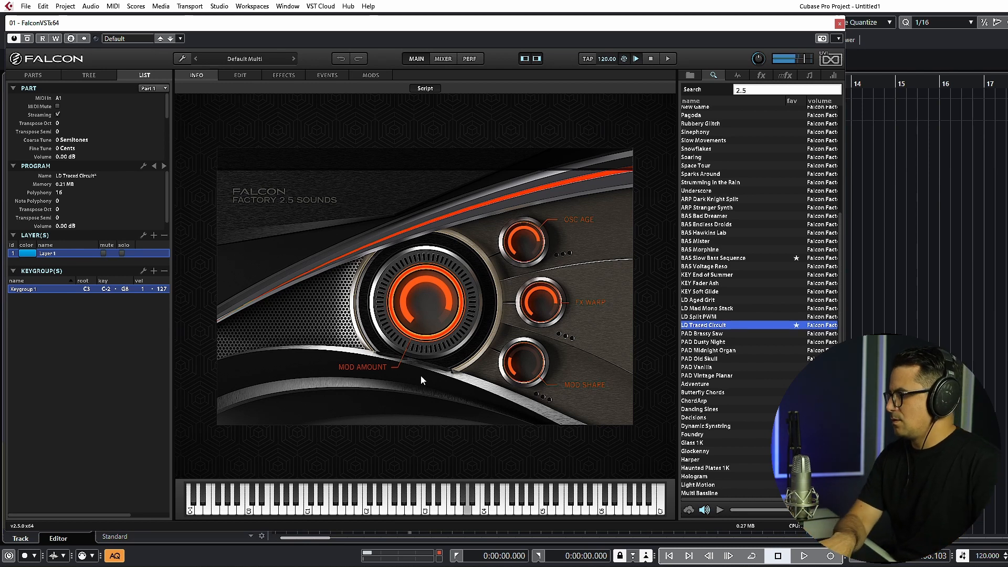
pyautogui.moveTo(515, 362); pyautogui.dragTo(544, 261)
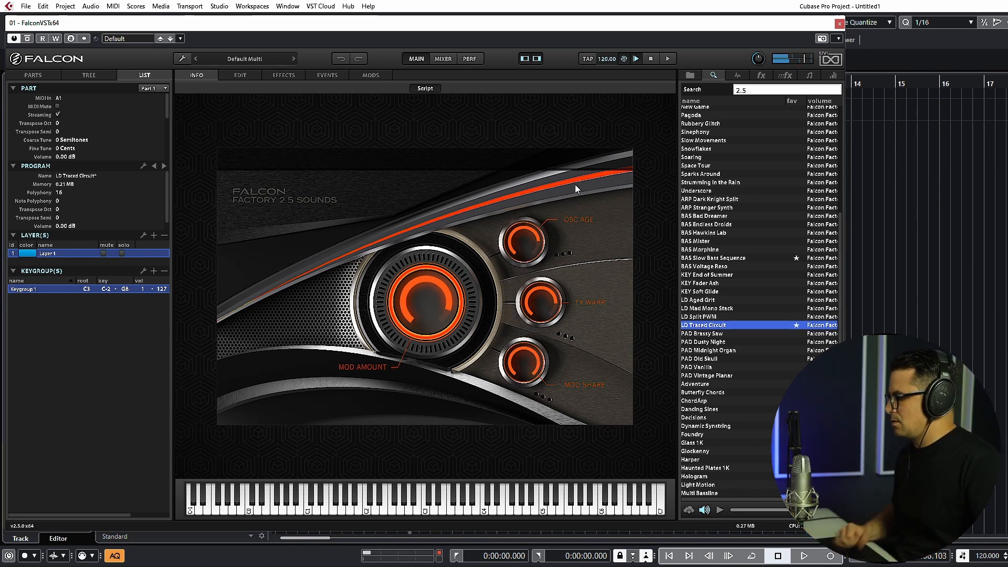
# Step: Load the Butterfly Chords preset from the 2.5 search results
pyautogui.doubleClick(706, 393)
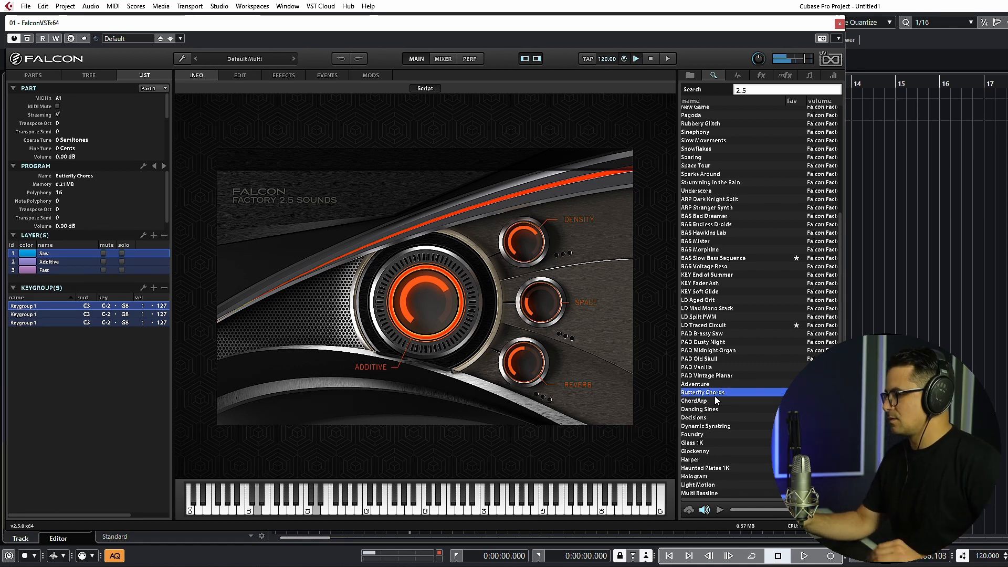
pyautogui.moveTo(544, 304)
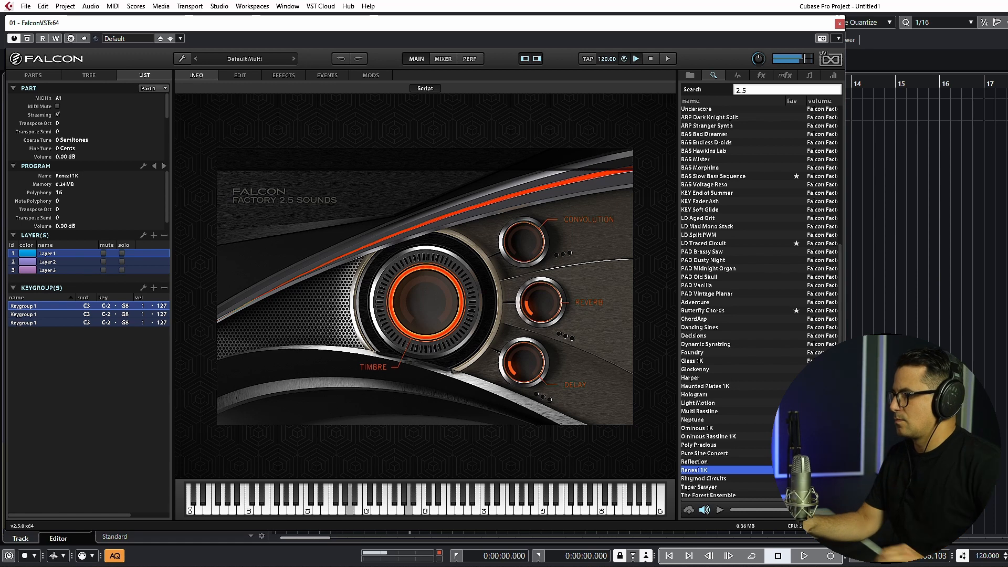
# Step: In the Reneal 1K preset, raise Timbre to maximum, turn up Convolution and Reverb, and bring Delay to about 85%
pyautogui.moveTo(429, 289); pyautogui.dragTo(475, 155)
pyautogui.moveTo(527, 235); pyautogui.dragTo(539, 201)
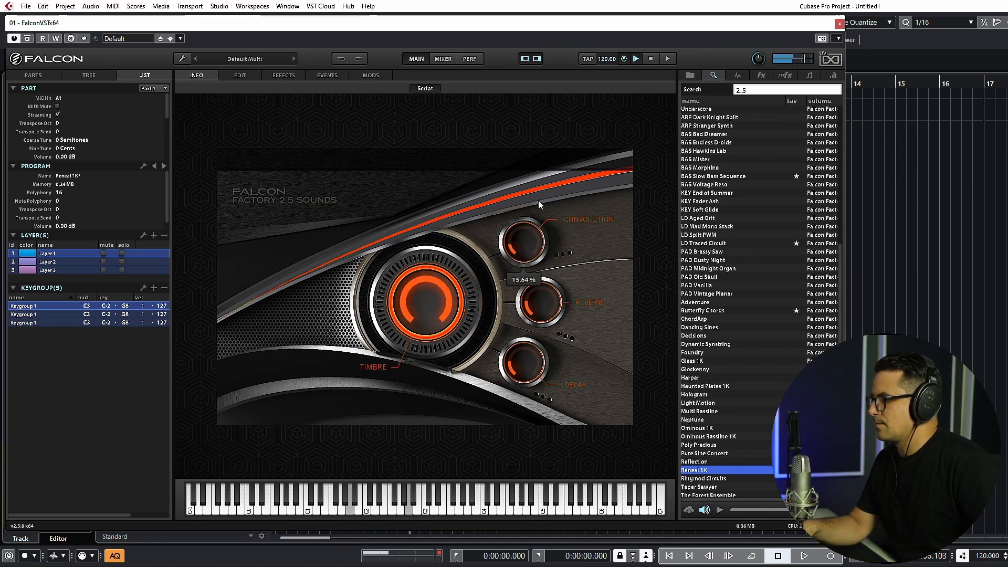
pyautogui.moveTo(542, 304); pyautogui.dragTo(549, 283)
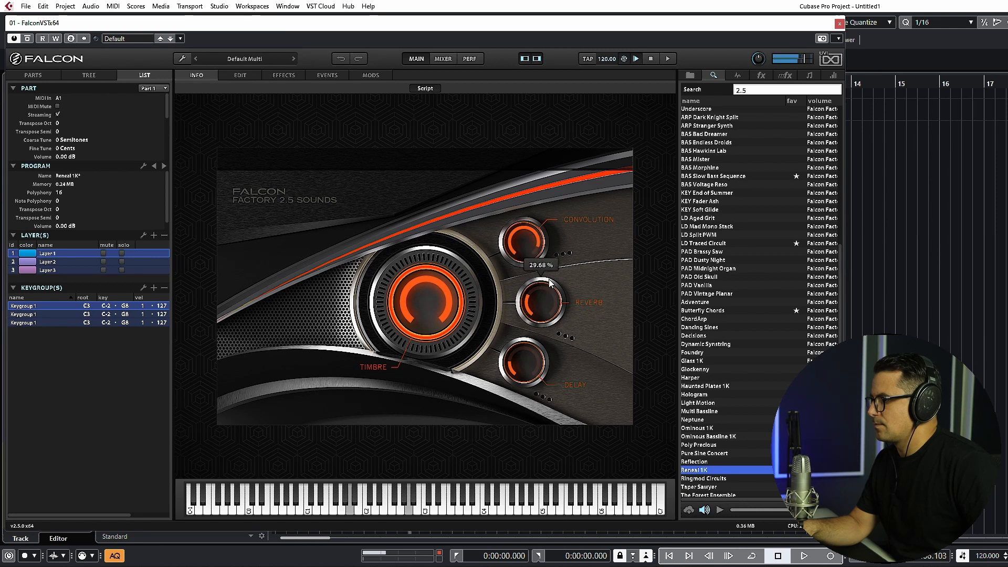
pyautogui.moveTo(518, 360); pyautogui.dragTo(530, 303)
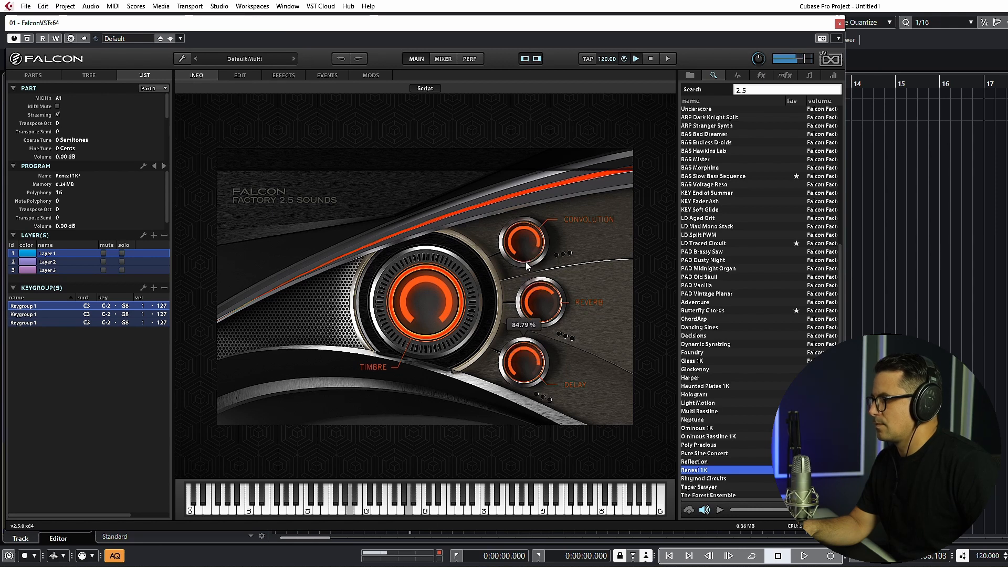
# Step: Step down through the 2.5 search results to load the Strange Line 1K preset
pyautogui.press('Down')
pyautogui.press('Down')
pyautogui.press('Down')
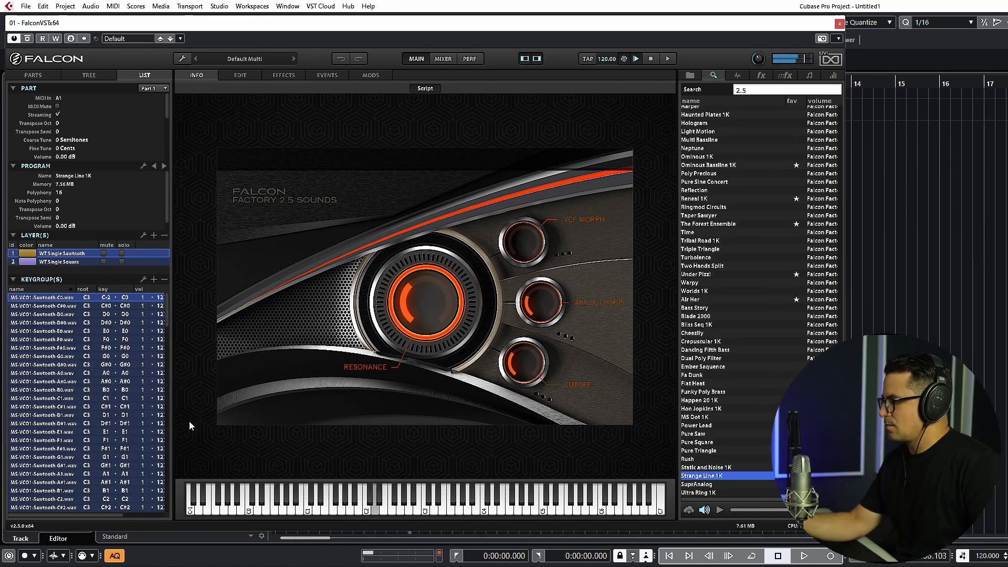
# Step: Turn up Strange Line 1K's Analog Chorus and Cutoff, sweep VCF Morph up and down to zero, and leave Resonance at a low setting
pyautogui.moveTo(437, 305); pyautogui.dragTo(439, 289)
pyautogui.moveTo(558, 297); pyautogui.dragTo(570, 278)
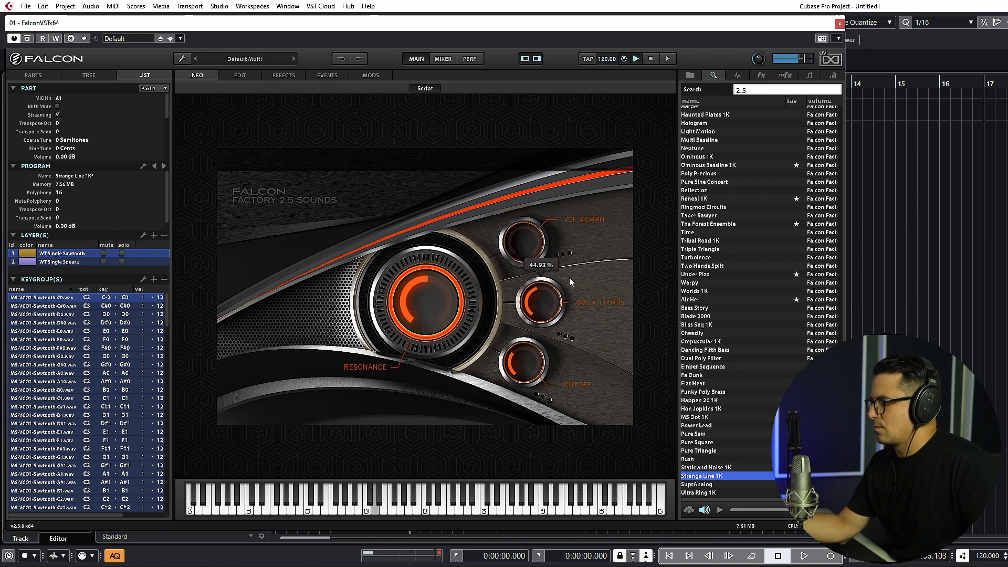
pyautogui.moveTo(523, 243); pyautogui.dragTo(549, 166)
pyautogui.moveTo(536, 359); pyautogui.dragTo(562, 261)
pyautogui.moveTo(446, 270); pyautogui.dragTo(481, 415)
pyautogui.moveTo(527, 242); pyautogui.dragTo(524, 404)
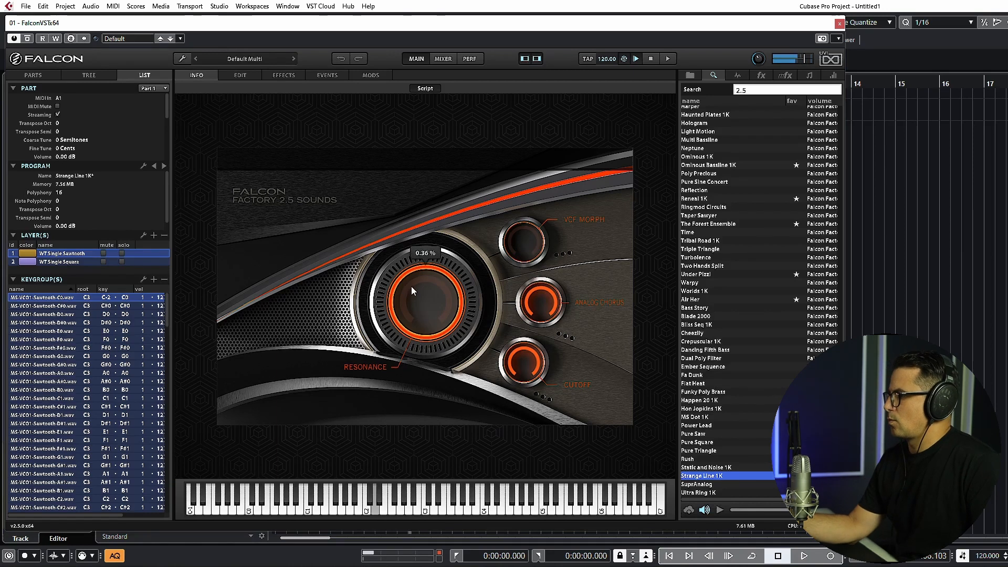
pyautogui.moveTo(411, 286); pyautogui.dragTo(455, 245)
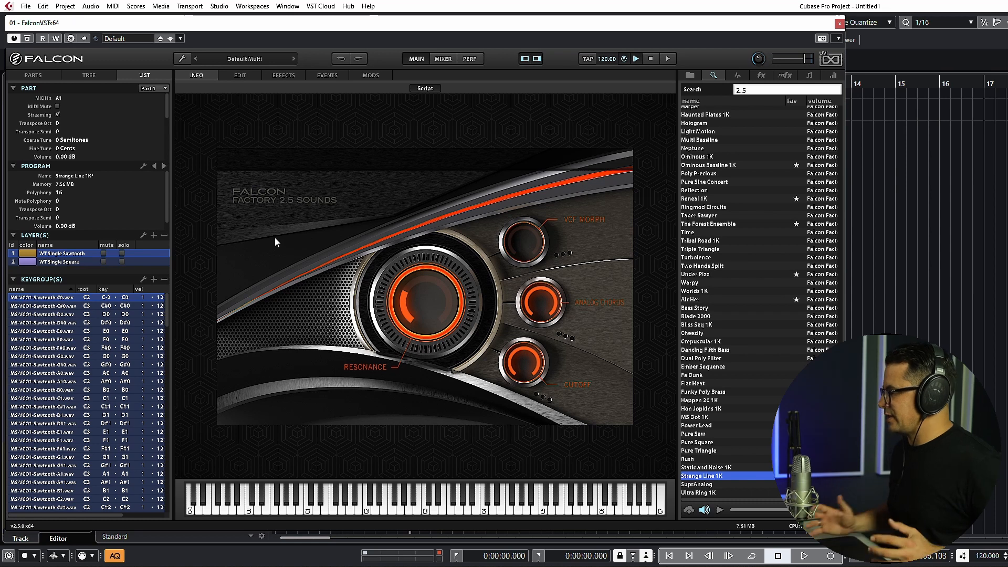
# Step: Load the CS-M program from the CS-M 1.5 soundbank
pyautogui.scroll(1, 681, 229)
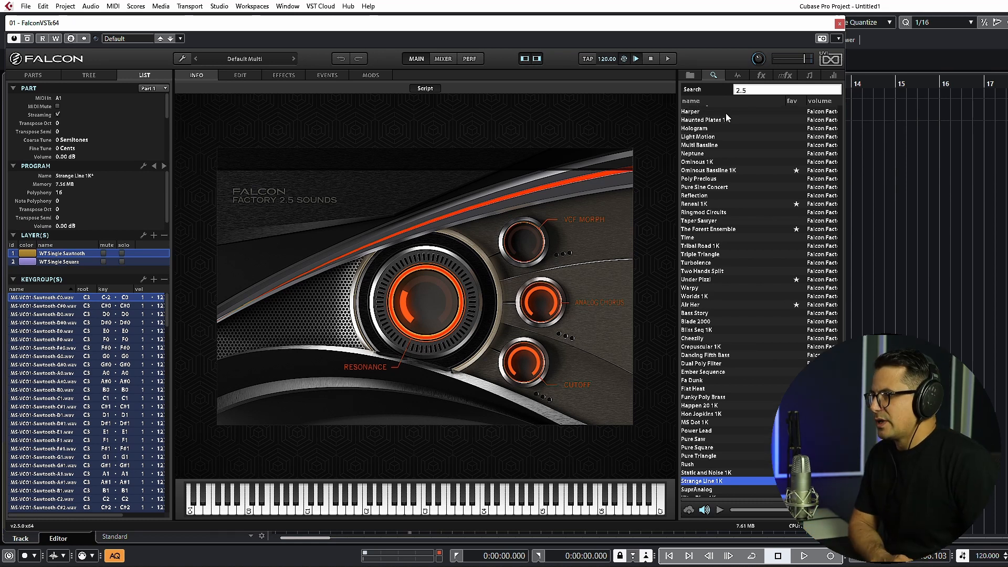
pyautogui.scroll(13, 751, 210)
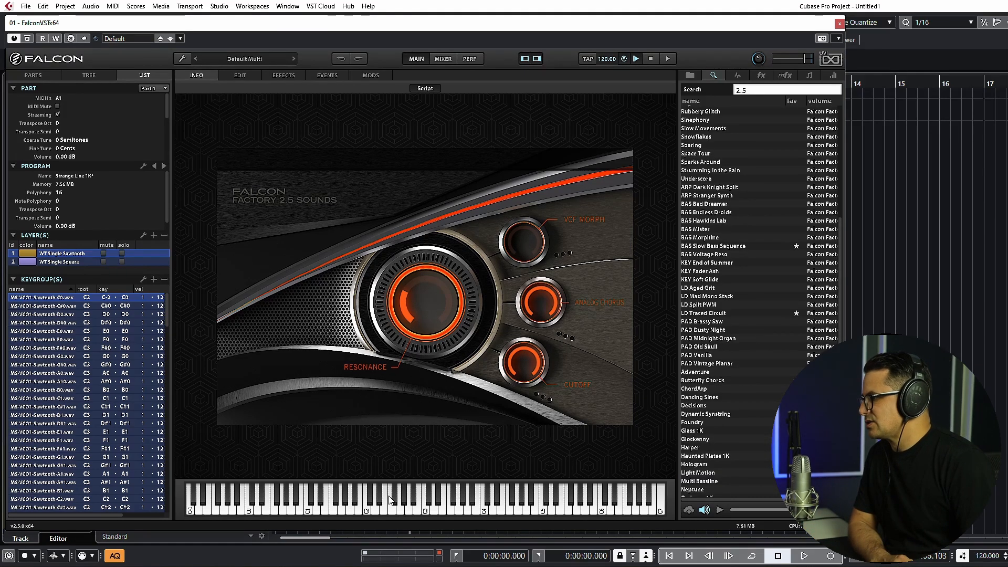
pyautogui.scroll(12, 743, 140)
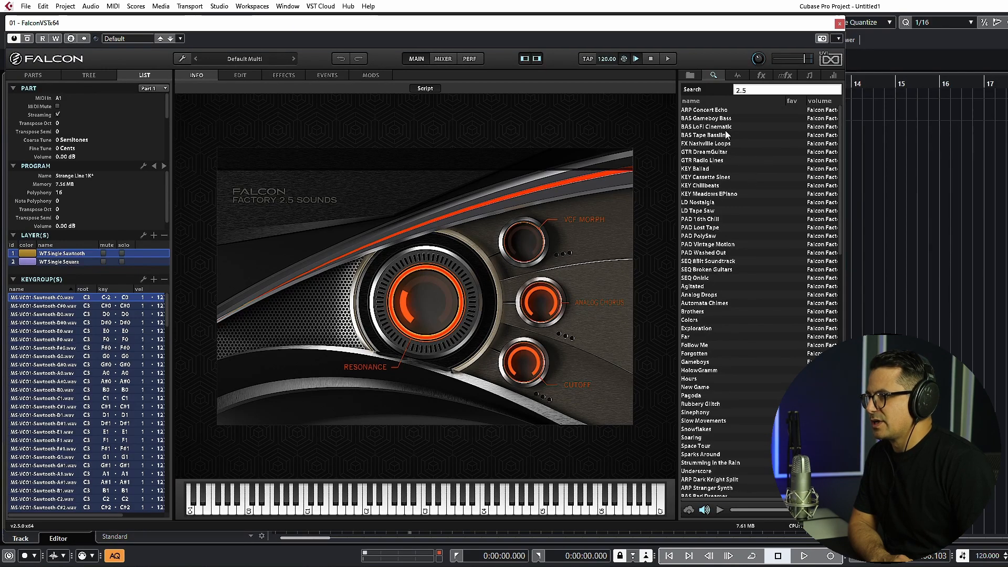
pyautogui.click(690, 76)
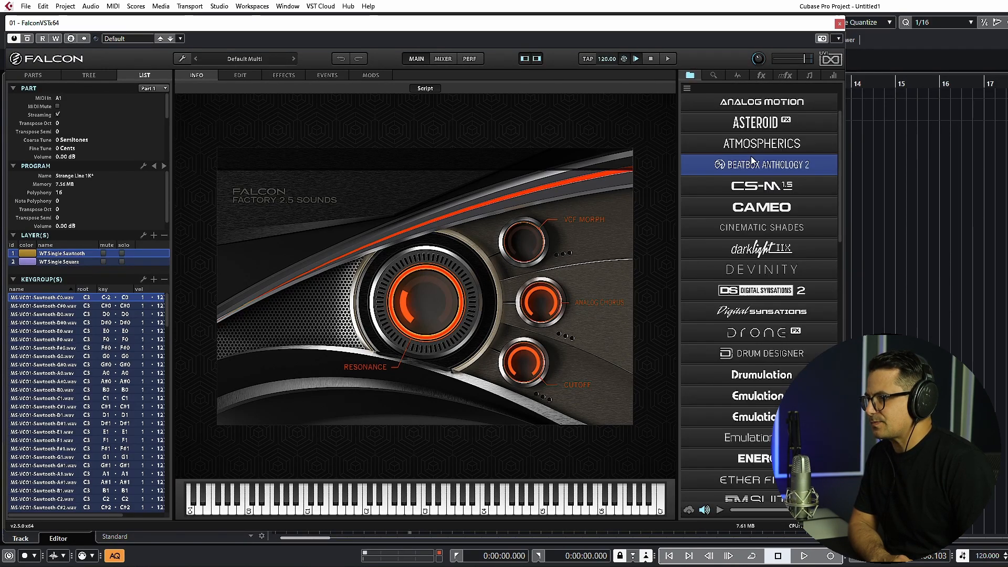
pyautogui.click(740, 186)
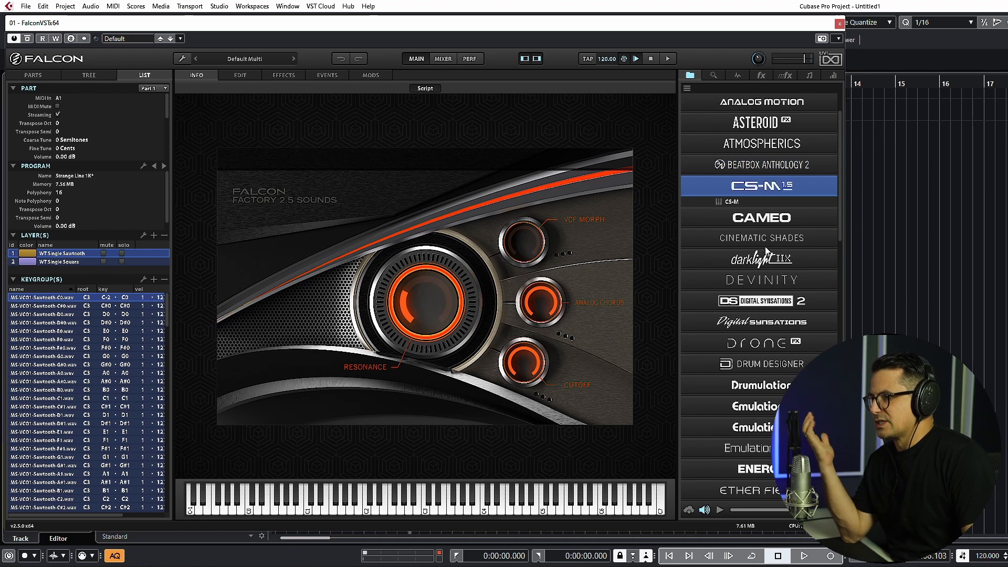
pyautogui.click(735, 203)
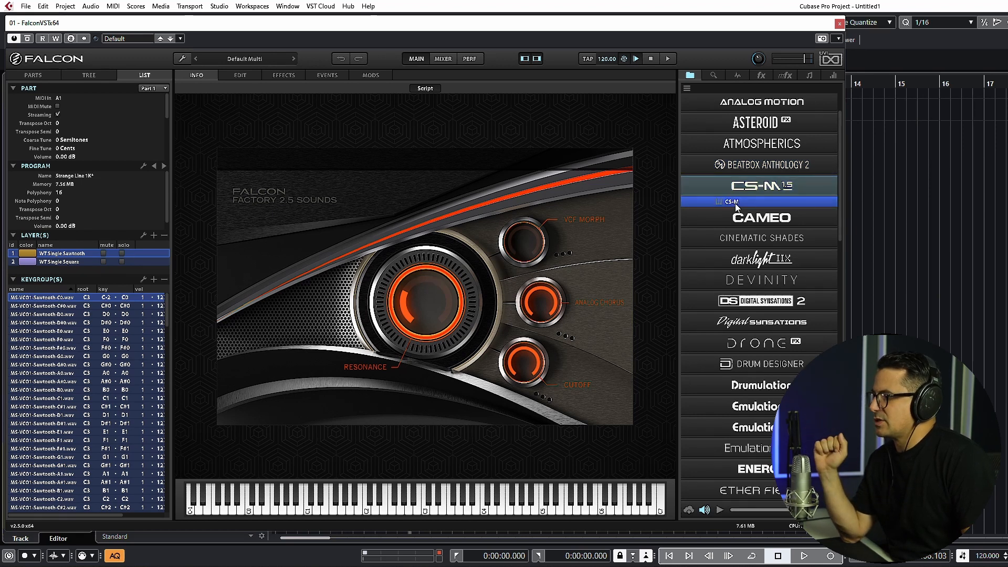
pyautogui.doubleClick(736, 203)
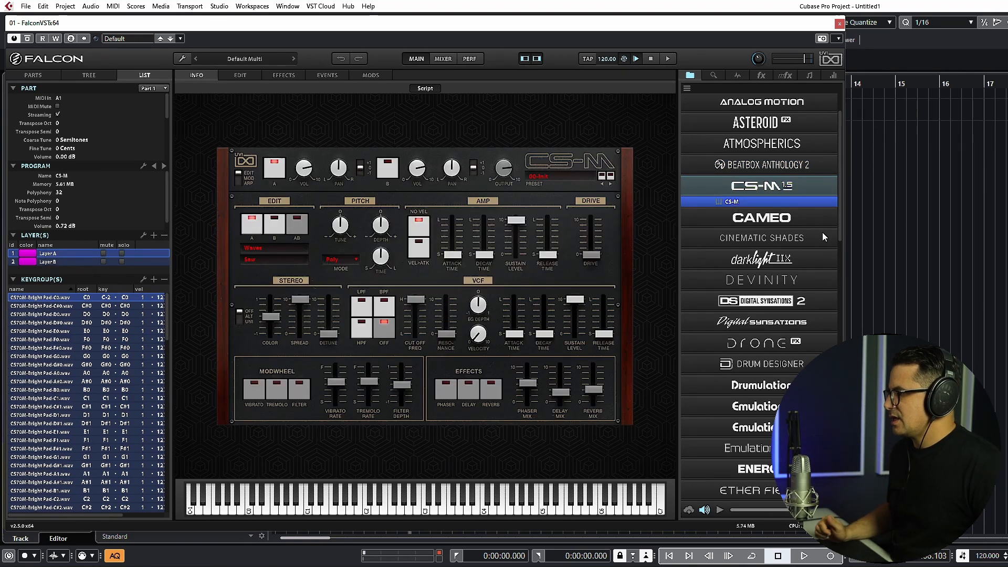
# Step: In the Falcon preferences, try the UI scaling at 75% and restore it to 100%
pyautogui.click(182, 58)
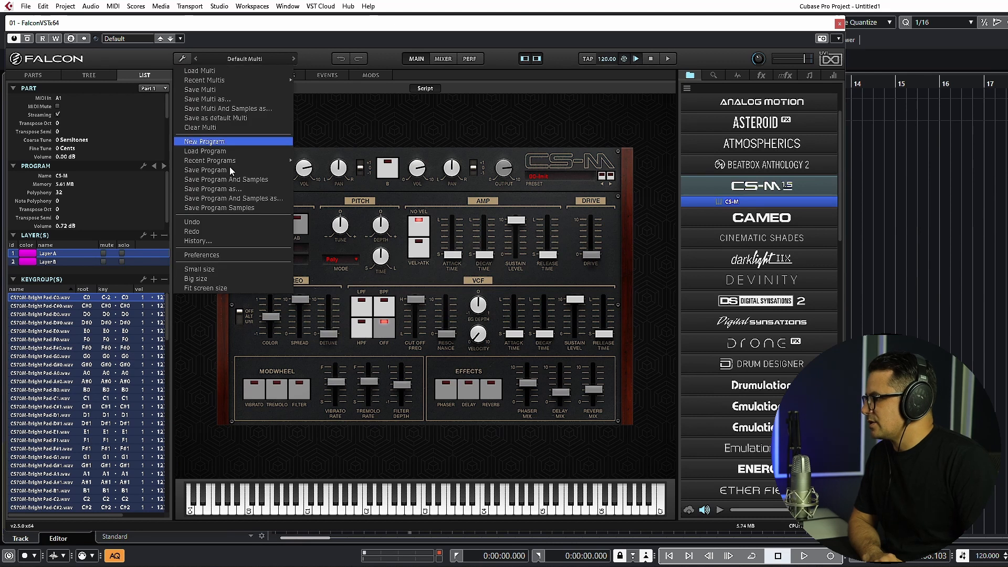
pyautogui.click(231, 255)
pyautogui.moveTo(351, 197); pyautogui.dragTo(386, 169)
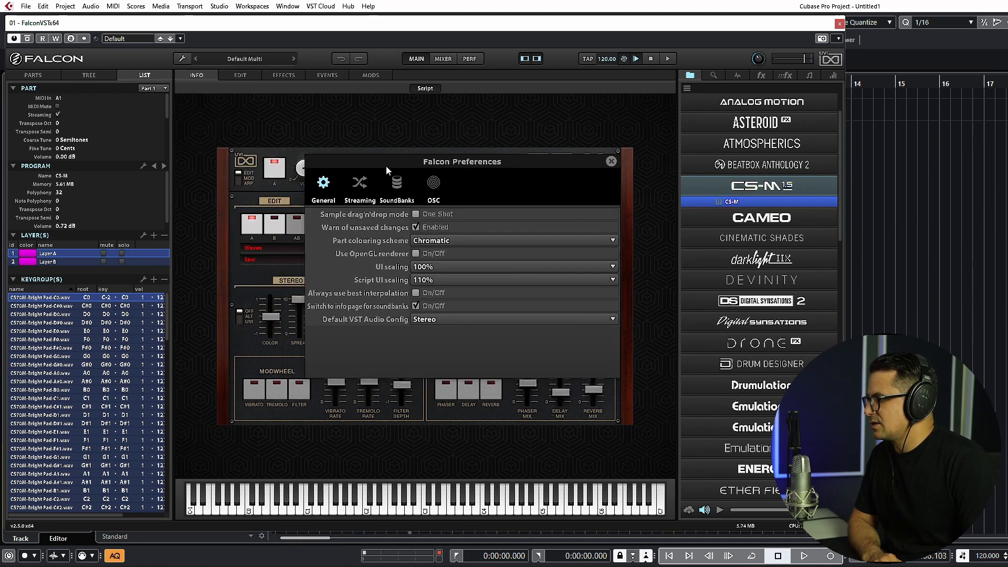
pyautogui.click(436, 267)
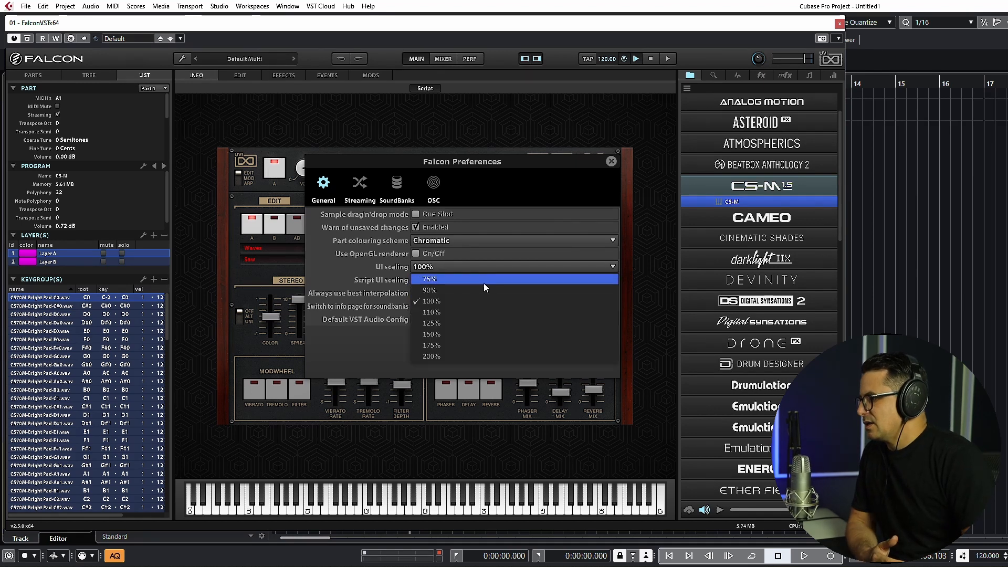
pyautogui.click(483, 280)
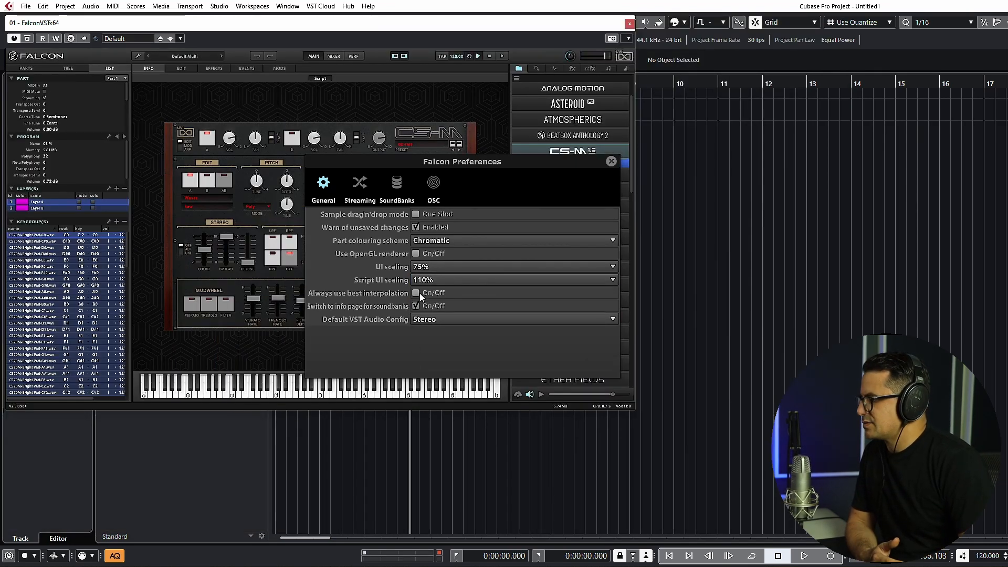
pyautogui.click(436, 266)
pyautogui.click(436, 298)
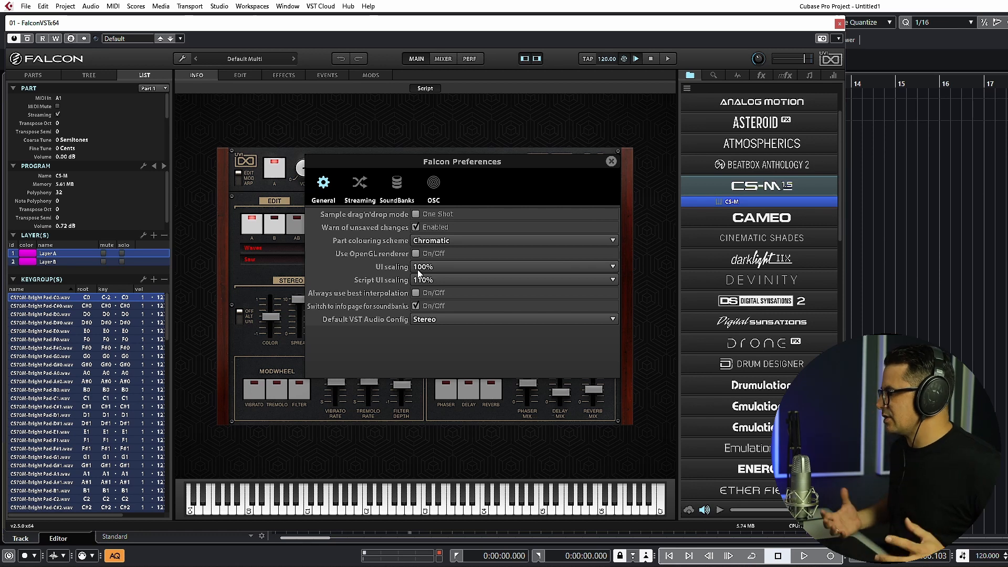
# Step: Try the Script UI scaling at 175% and 150%, and restore it to 110%
pyautogui.click(444, 273)
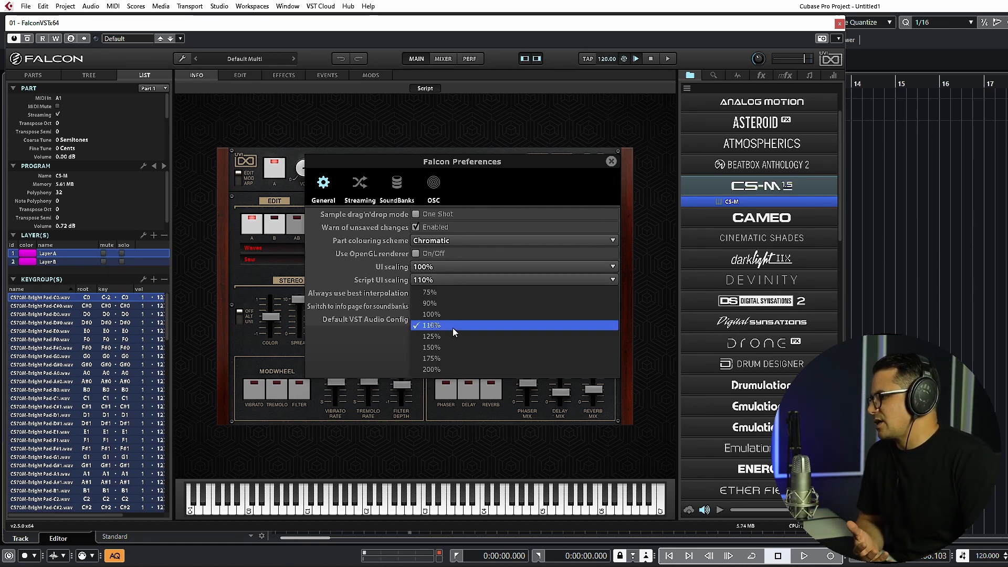
pyautogui.click(444, 358)
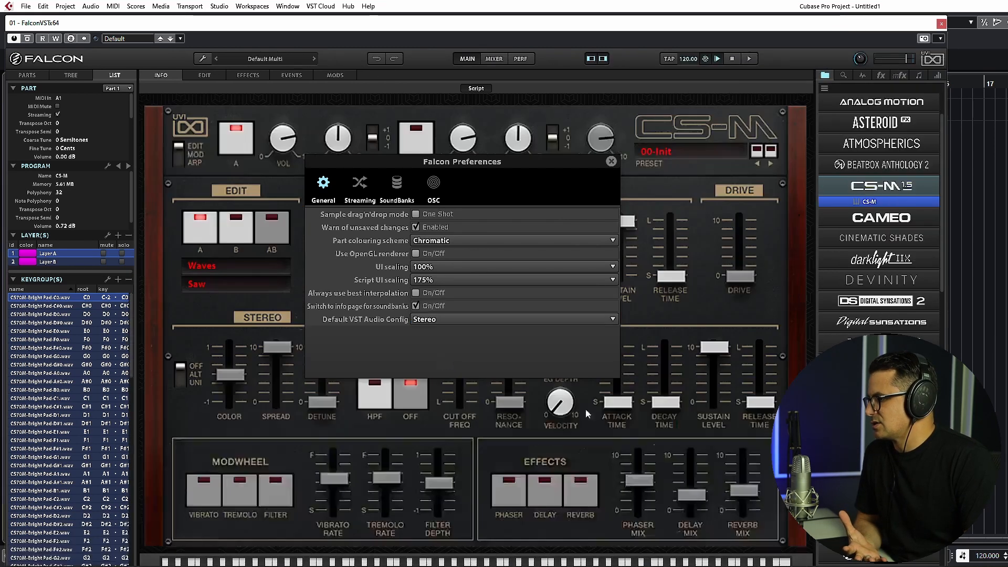
pyautogui.click(427, 279)
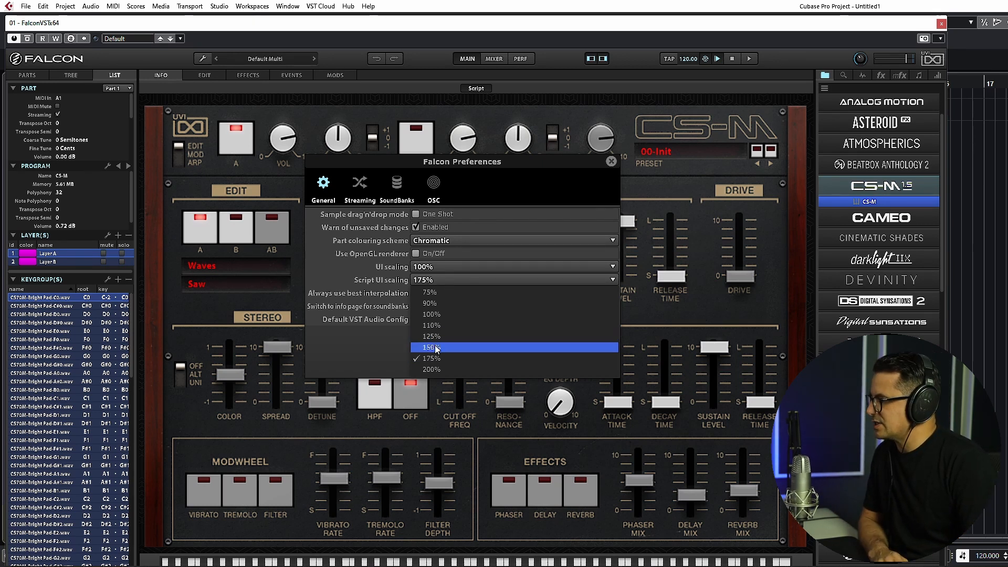
pyautogui.click(436, 348)
pyautogui.click(433, 281)
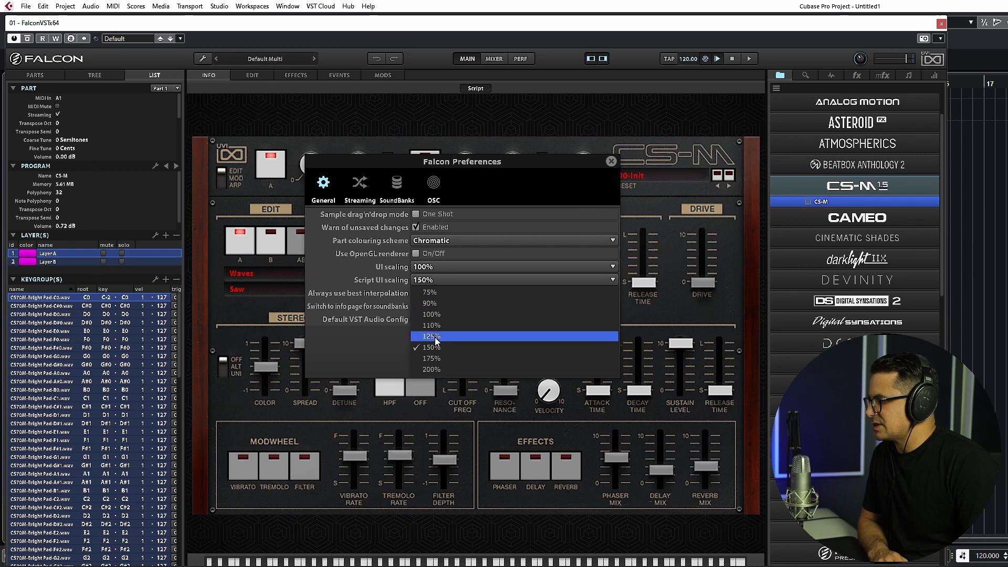
pyautogui.click(431, 325)
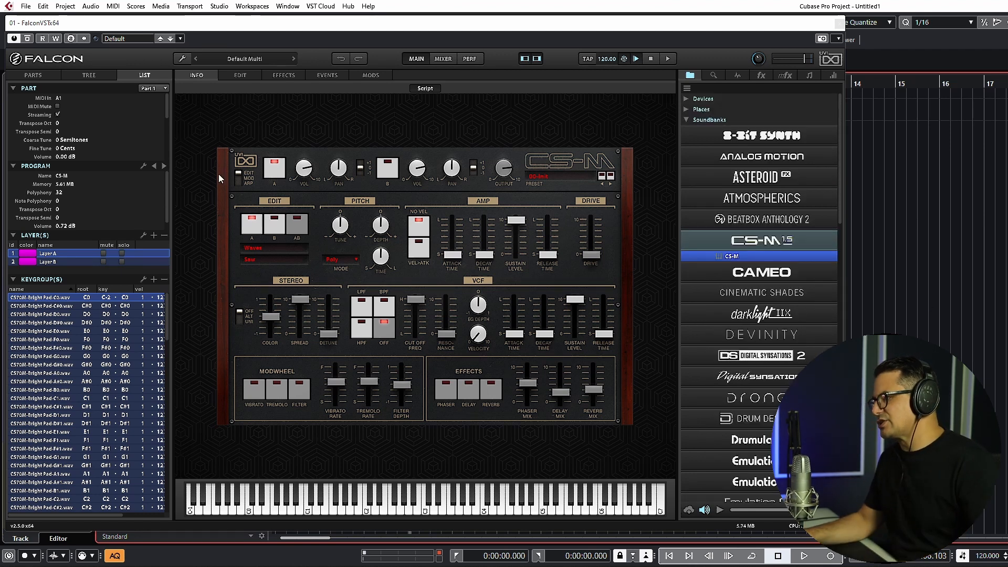
# Step: Create a new program and add a VCF-20 filter to the effects of Keygroup 1
pyautogui.click(183, 58)
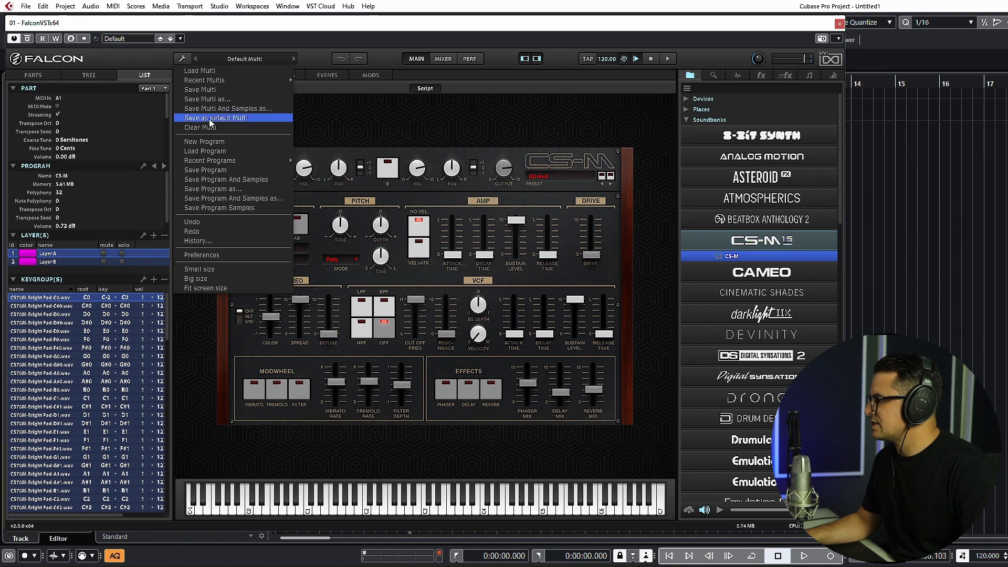
pyautogui.click(204, 142)
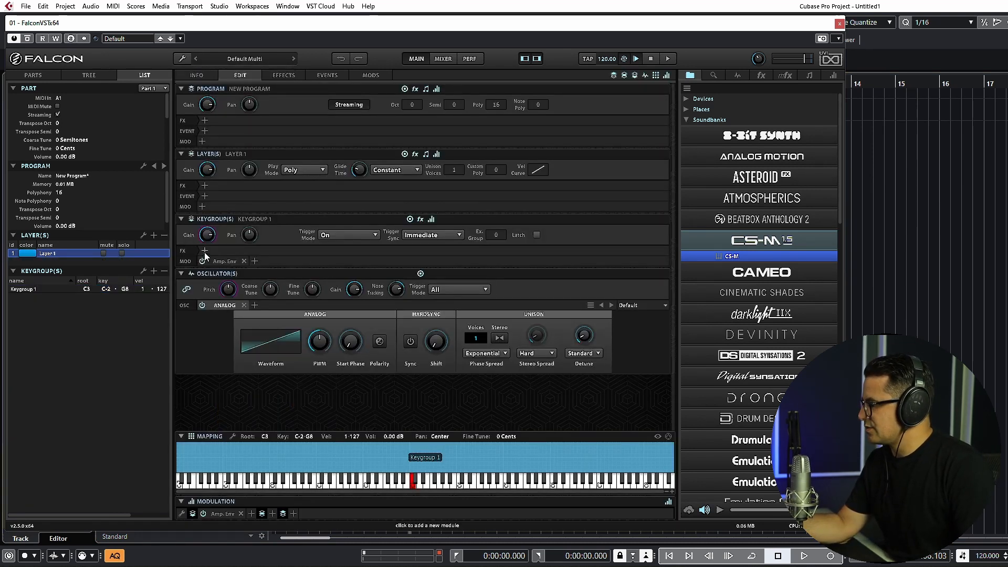
pyautogui.click(205, 251)
pyautogui.click(256, 329)
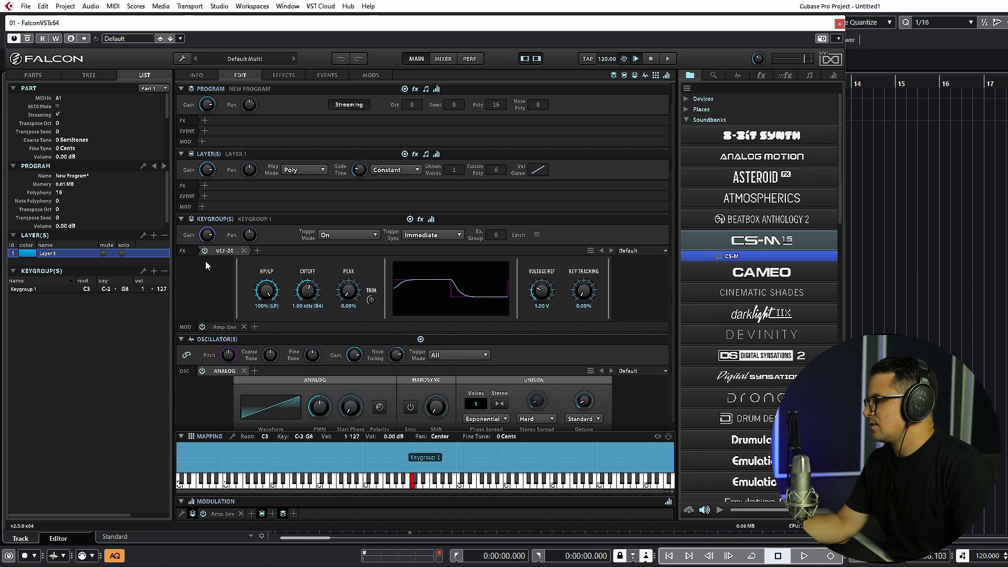
# Step: Add a VCF-20 Dual filter after the VCF-20 in the keygroup effects, and bring the VCF-20's controls back into view
pyautogui.click(257, 251)
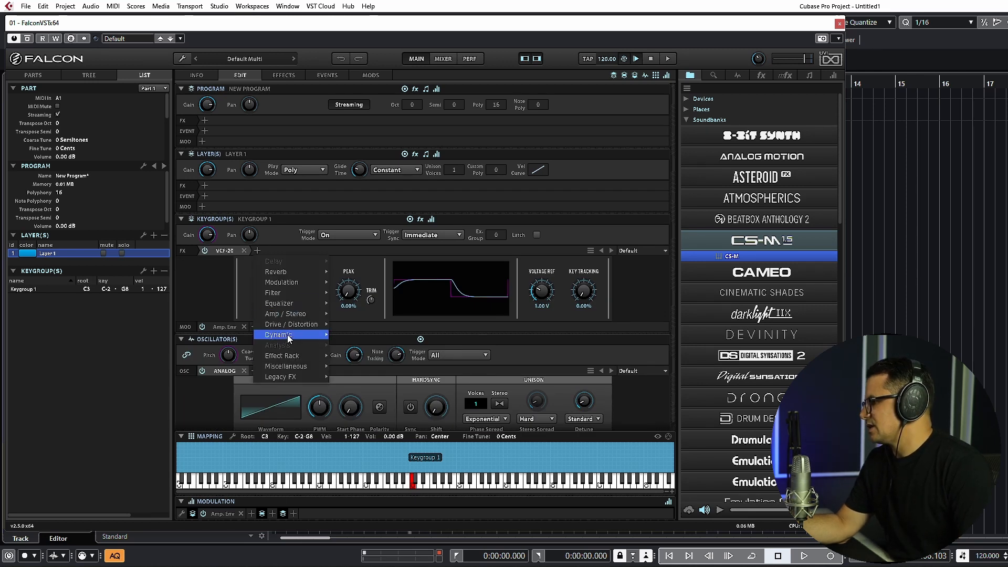
pyautogui.moveTo(296, 293)
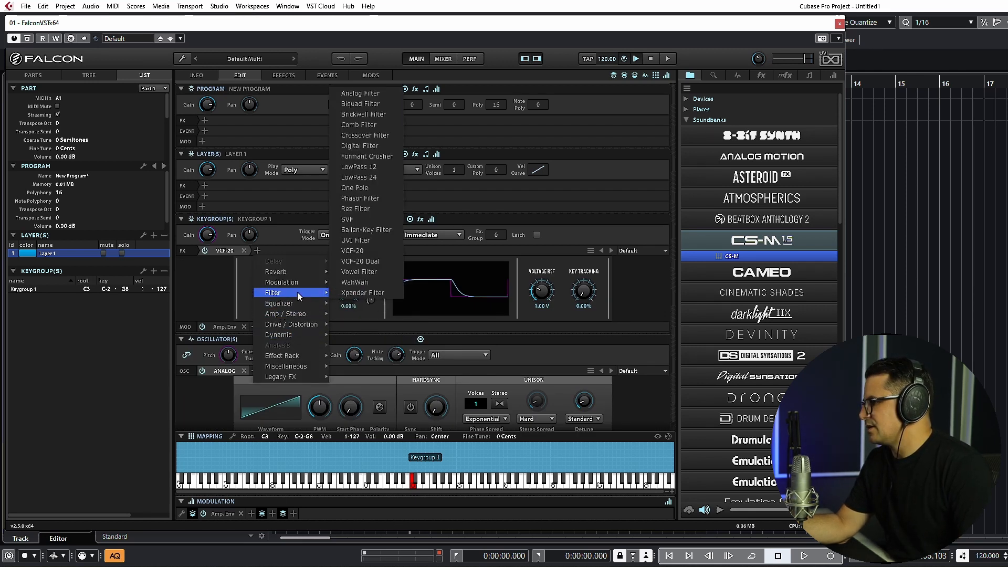
pyautogui.click(362, 261)
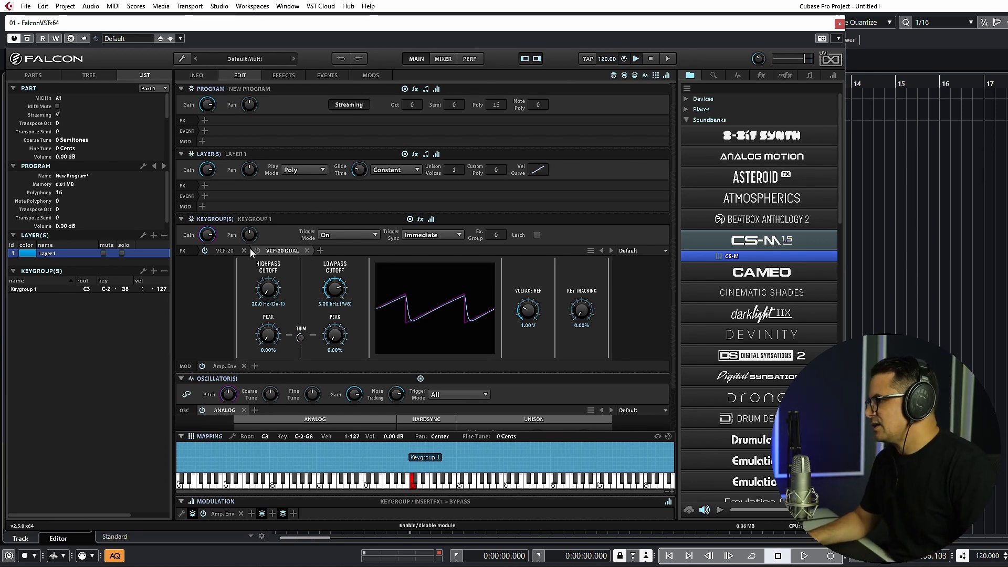
pyautogui.click(222, 250)
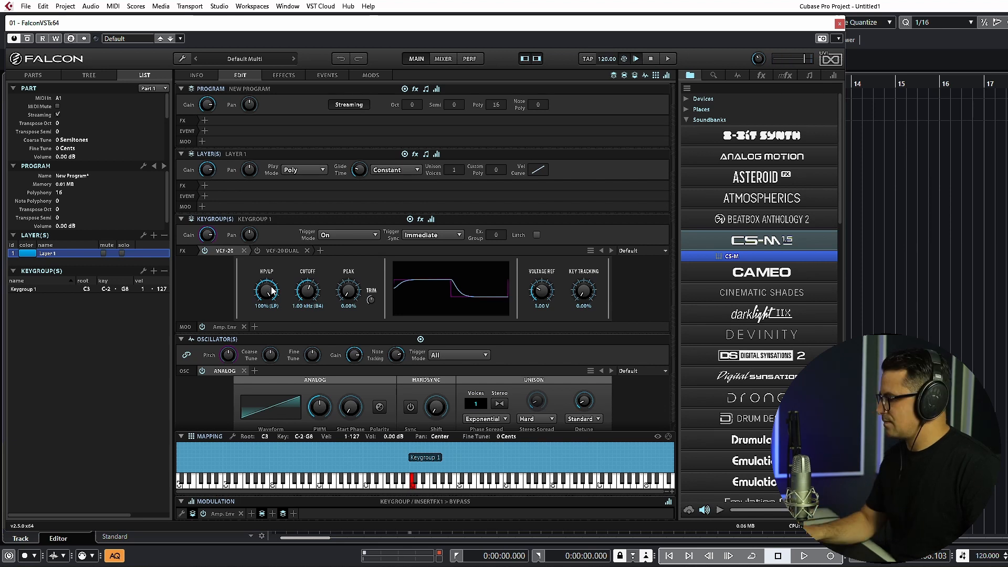
# Step: Try the low-pass VCF-20 by raising Peak to 100% and sweeping the cutoff from 20 kHz down to about 668 Hz
pyautogui.moveTo(306, 291); pyautogui.dragTo(314, 247)
pyautogui.moveTo(310, 314); pyautogui.dragTo(307, 247)
pyautogui.moveTo(352, 289); pyautogui.dragTo(351, 259)
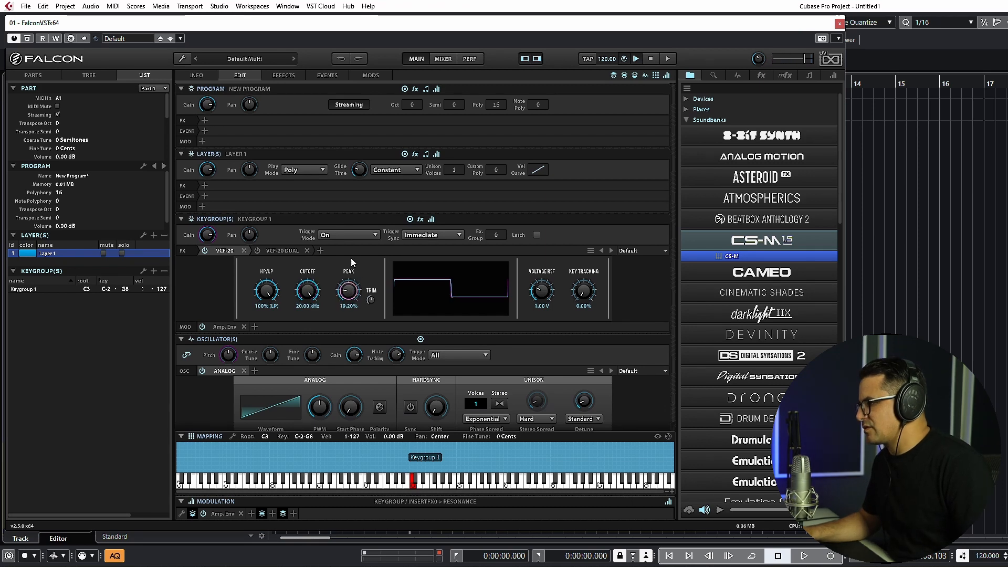
pyautogui.moveTo(359, 205); pyautogui.dragTo(359, 180)
pyautogui.moveTo(312, 294)
pyautogui.mouseDown()
pyautogui.moveTo(318, 381)
pyautogui.moveTo(317, 310)
pyautogui.mouseUp()
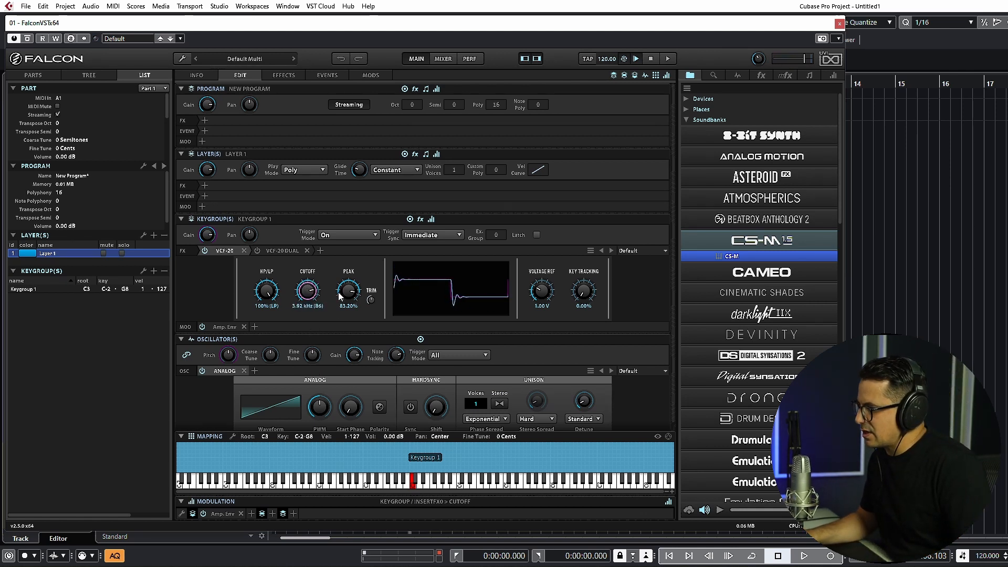
pyautogui.moveTo(338, 292); pyautogui.dragTo(344, 267)
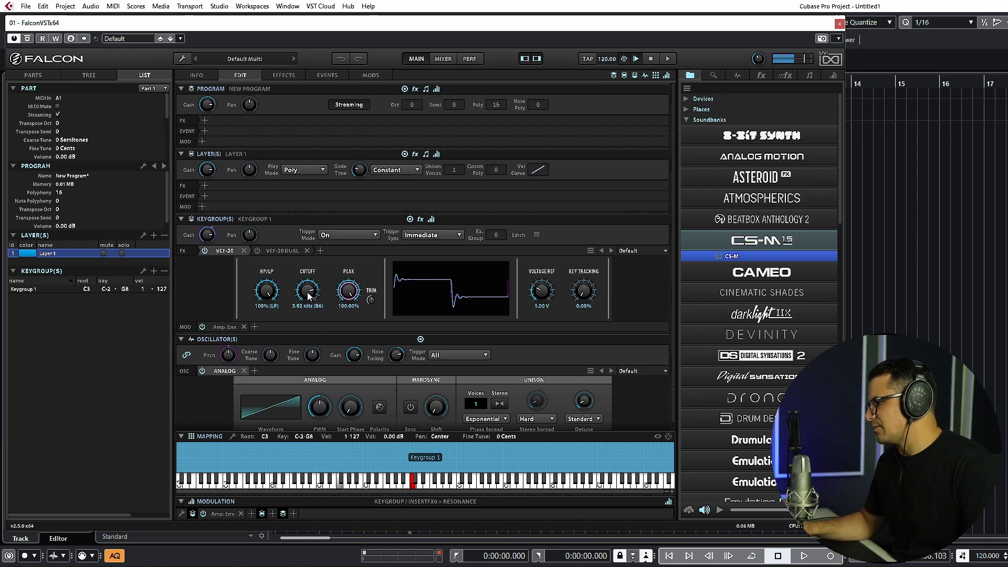
pyautogui.moveTo(308, 295); pyautogui.dragTo(314, 316)
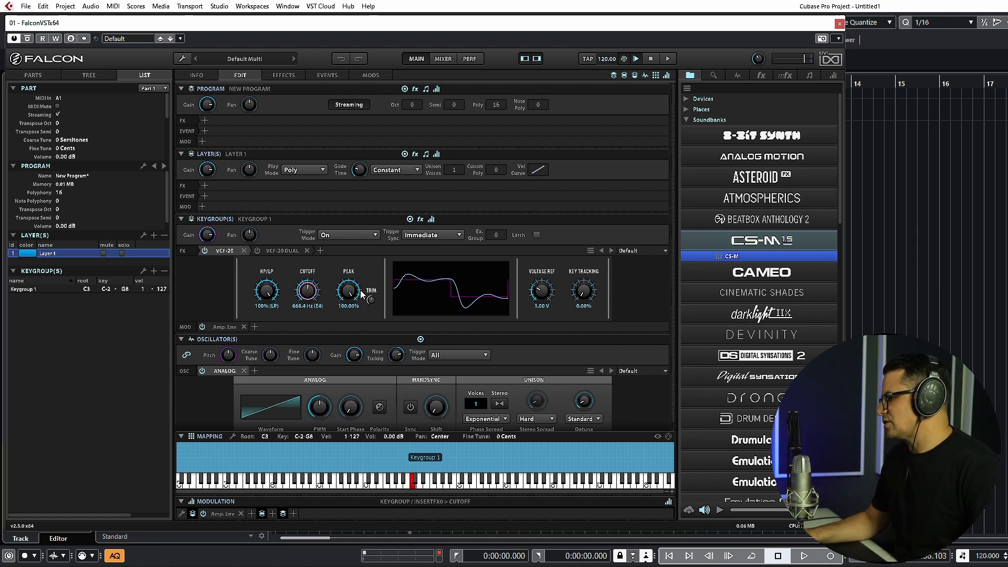
# Step: Try the VCF-20's Peak Trim while moving the cutoff to about 1.33 kHz and 1.19 kHz
pyautogui.moveTo(372, 303)
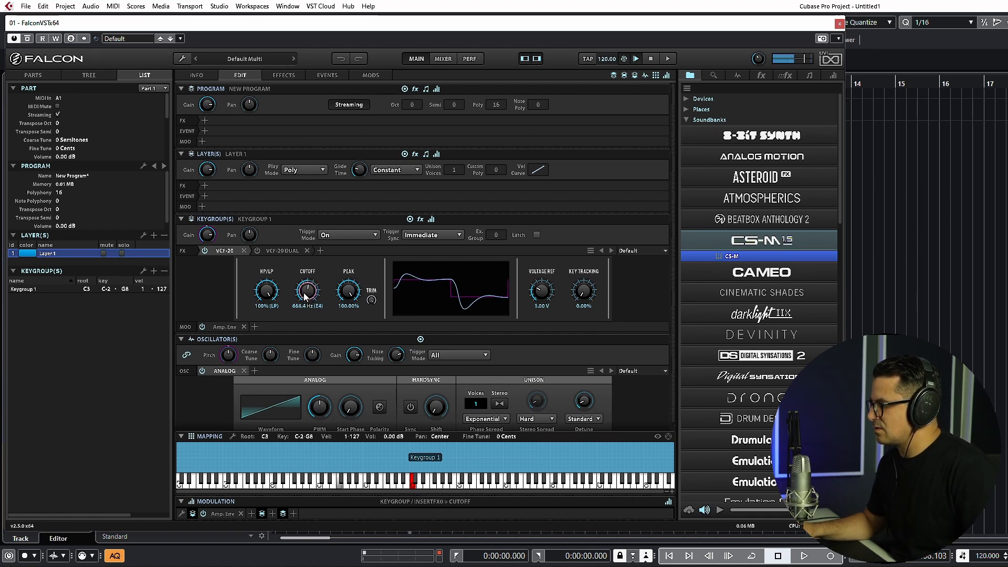
pyautogui.moveTo(307, 291)
pyautogui.mouseDown()
pyautogui.moveTo(309, 318)
pyautogui.moveTo(310, 286)
pyautogui.mouseUp()
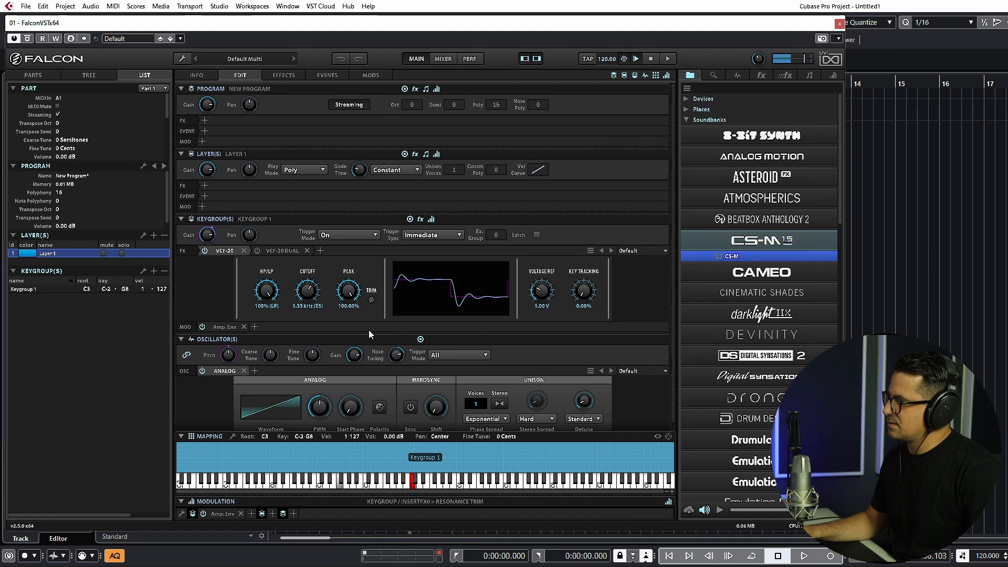
pyautogui.moveTo(308, 292); pyautogui.dragTo(371, 286)
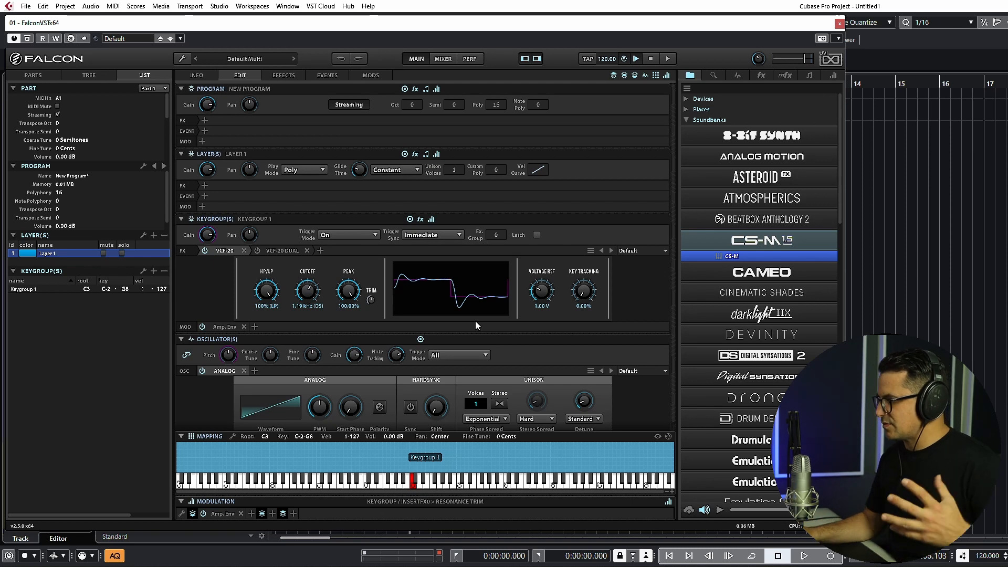
pyautogui.click(348, 290)
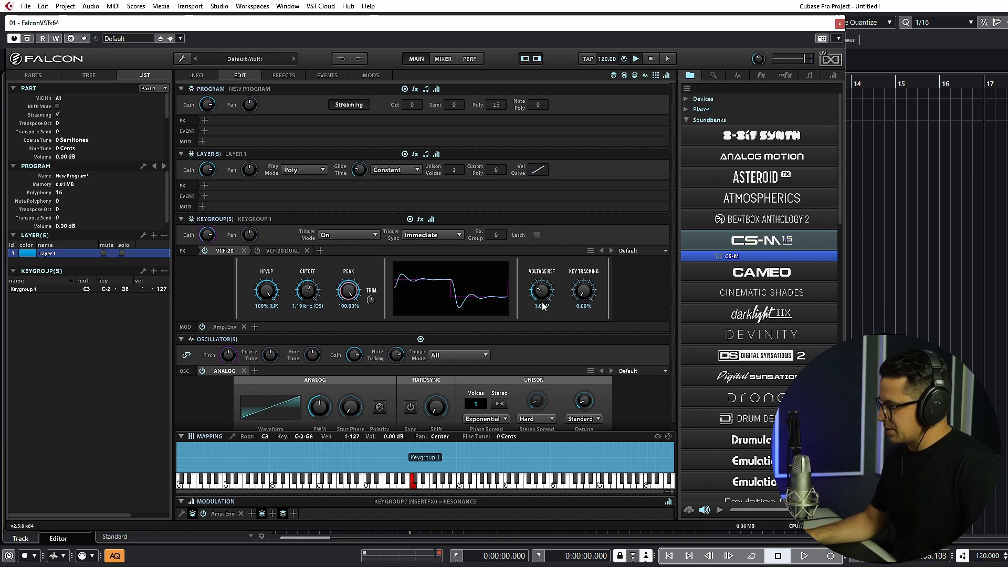
# Step: Try the VCF-20's Voltage Ref at 544 mV, 5.00 V and 1.73 V while sweeping the cutoff around 500 Hz
pyautogui.moveTo(544, 290); pyautogui.dragTo(550, 324)
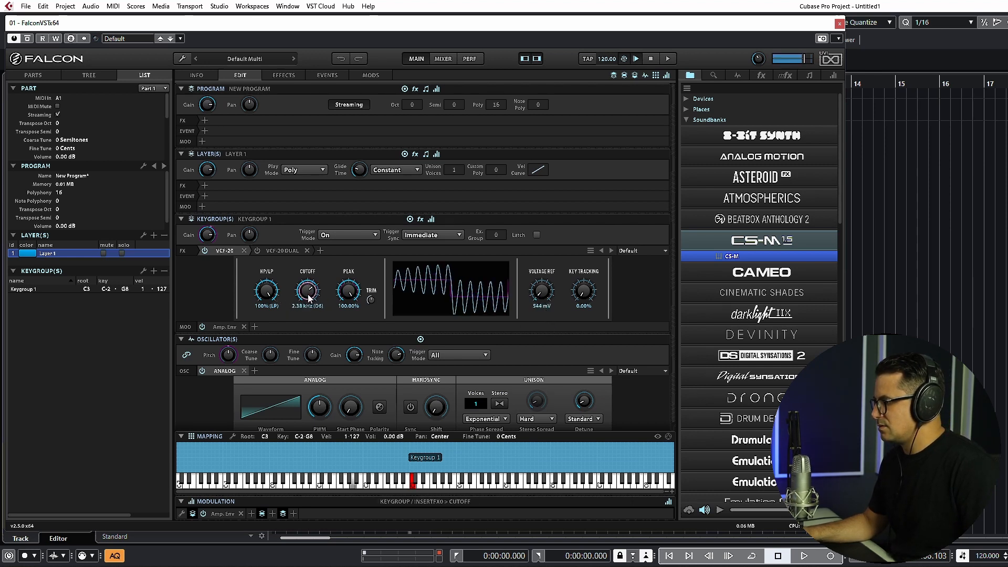
pyautogui.moveTo(309, 293); pyautogui.dragTo(307, 306)
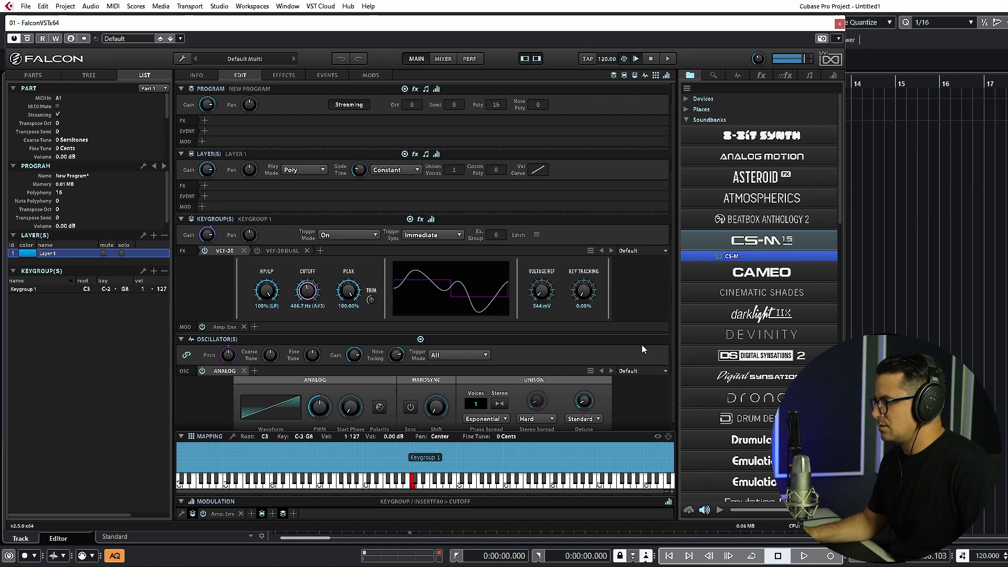
pyautogui.moveTo(544, 294); pyautogui.dragTo(546, 235)
pyautogui.moveTo(550, 190); pyautogui.dragTo(538, 142)
pyautogui.moveTo(302, 286); pyautogui.dragTo(329, 287)
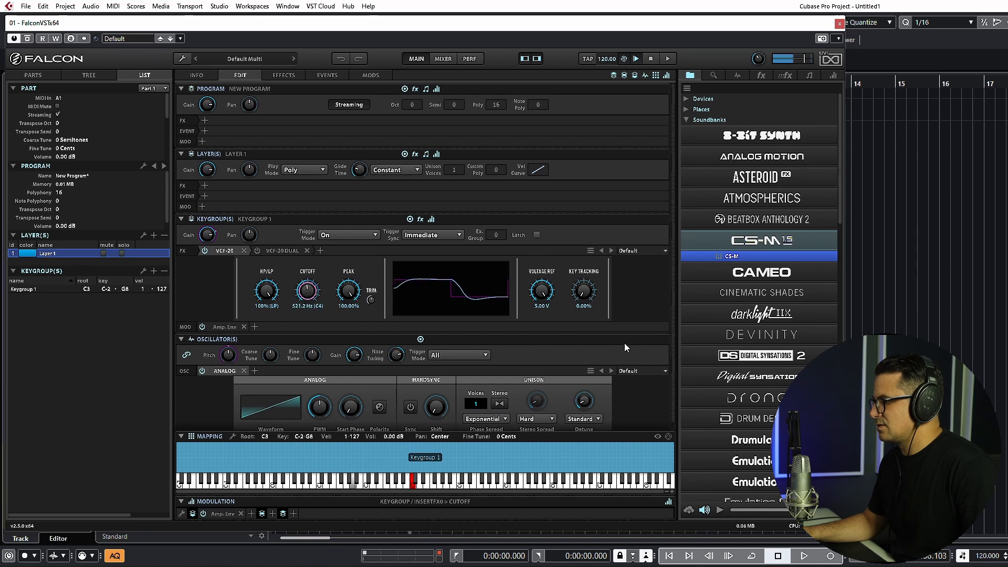
pyautogui.moveTo(550, 299); pyautogui.dragTo(547, 354)
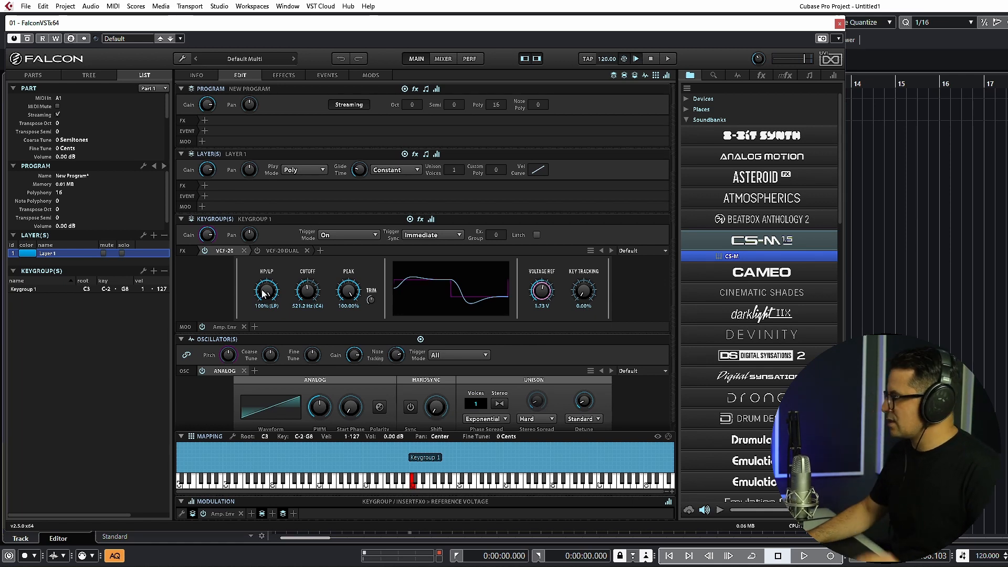
# Step: Try the VCF-20 at 0% (HP), with the cutoff moved to about 3.32 kHz and Peak to 66.80%
pyautogui.moveTo(310, 290); pyautogui.dragTo(282, 446)
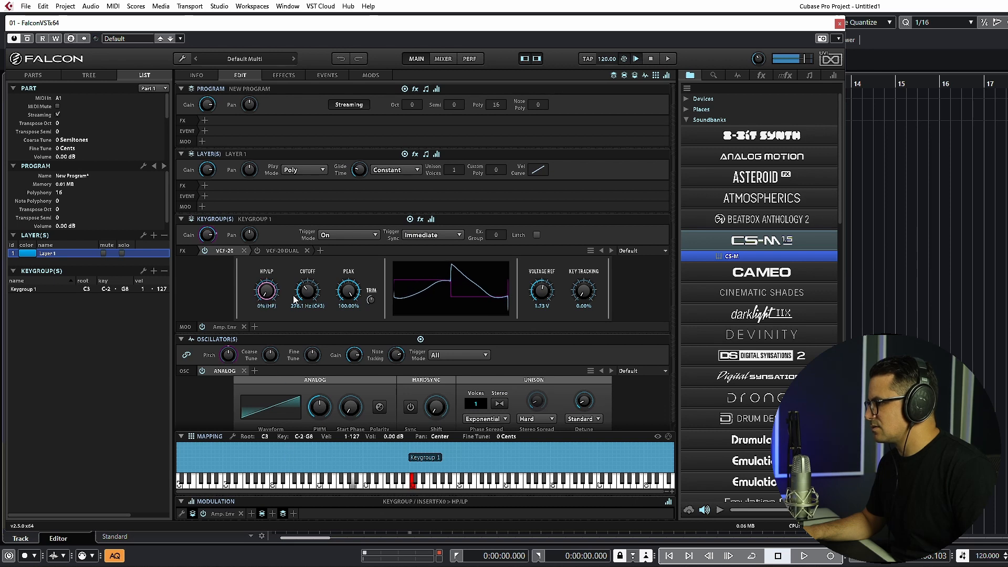
pyautogui.moveTo(308, 293)
pyautogui.mouseDown()
pyautogui.moveTo(311, 253)
pyautogui.moveTo(311, 288)
pyautogui.mouseUp()
pyautogui.moveTo(347, 292); pyautogui.dragTo(345, 362)
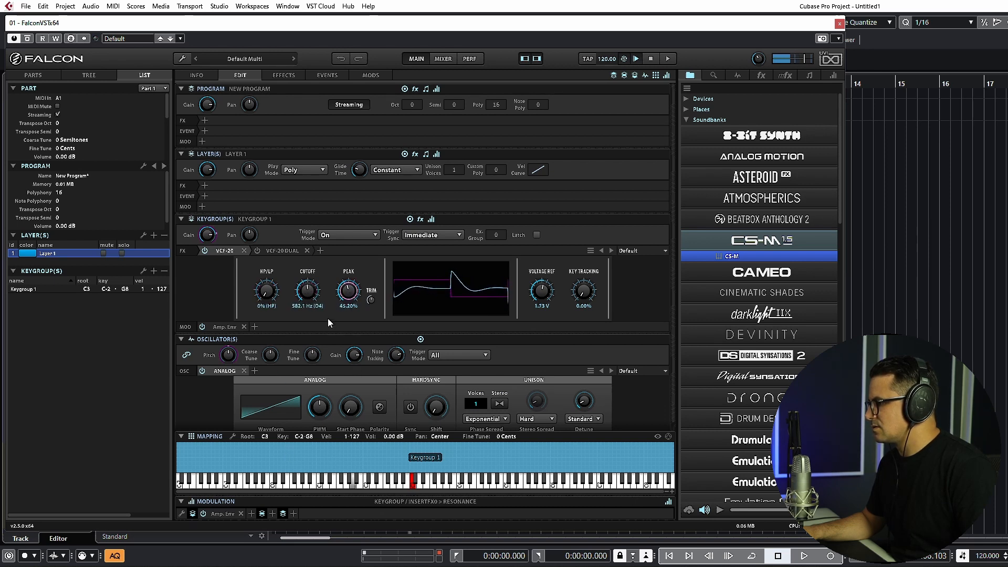
pyautogui.moveTo(309, 293); pyautogui.dragTo(344, 234)
pyautogui.click(354, 284)
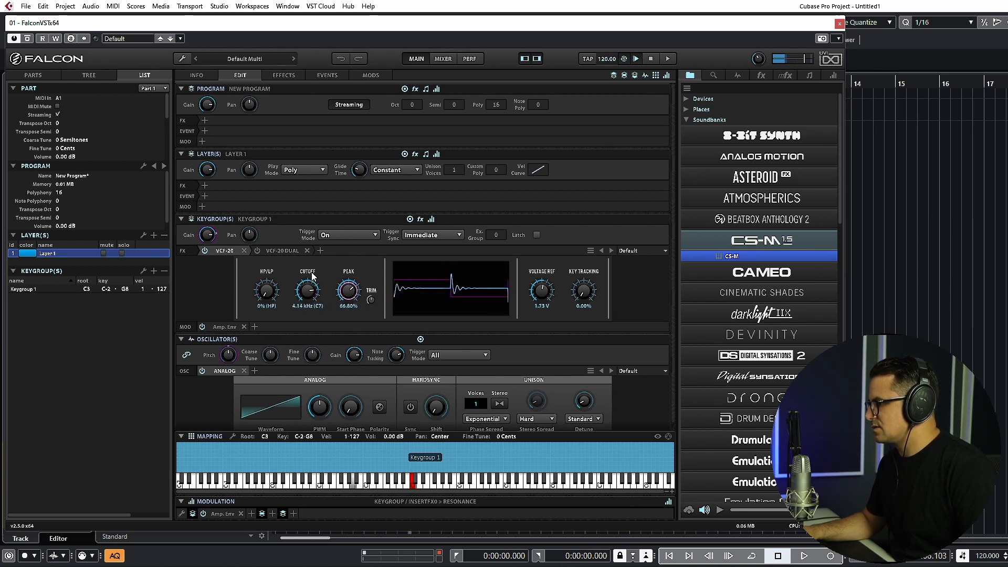
pyautogui.moveTo(313, 276); pyautogui.dragTo(316, 309)
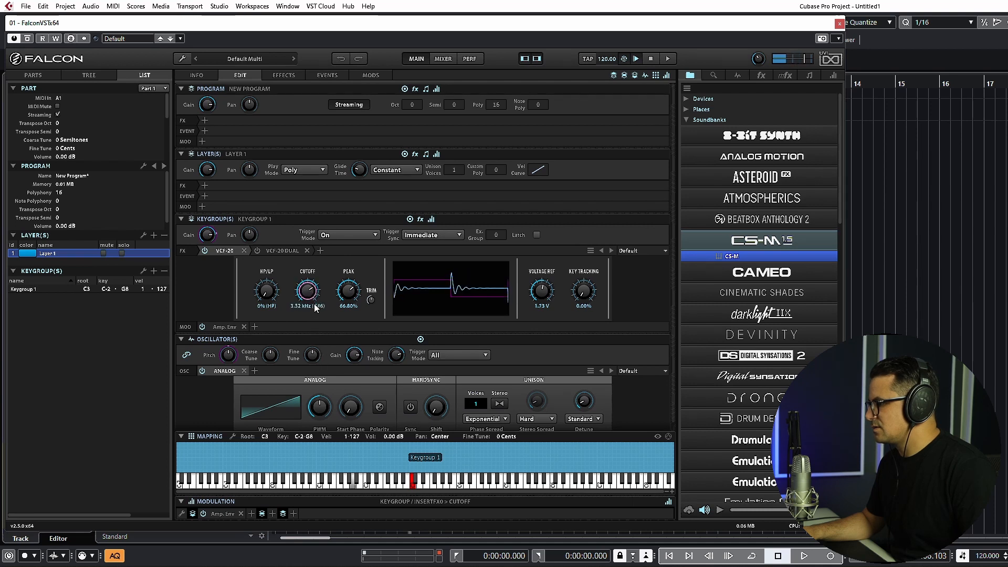
# Step: Remove the VCF-20 from the keygroup effects and add a TS Overdrive after the VCF-20 Dual
pyautogui.click(244, 251)
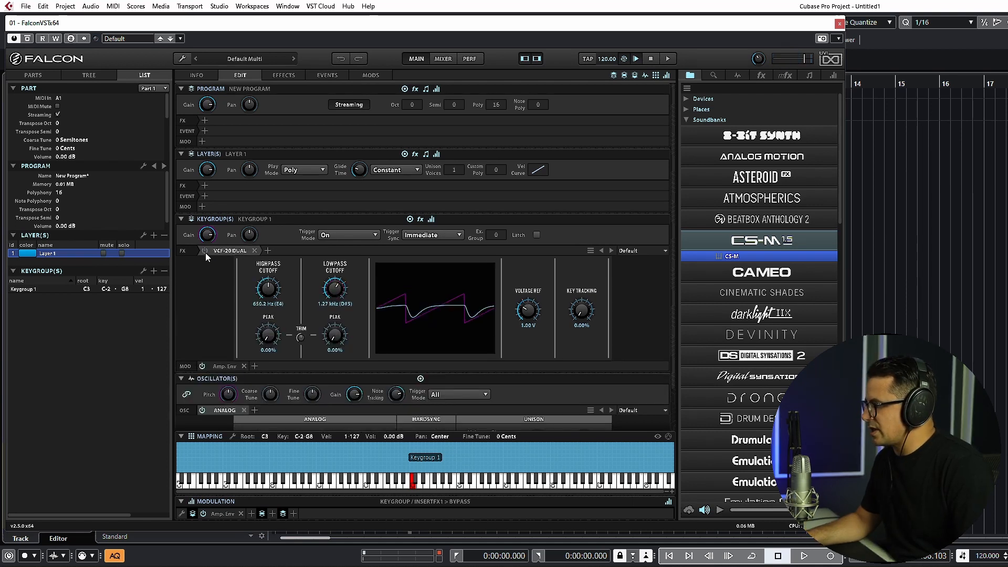
pyautogui.click(267, 251)
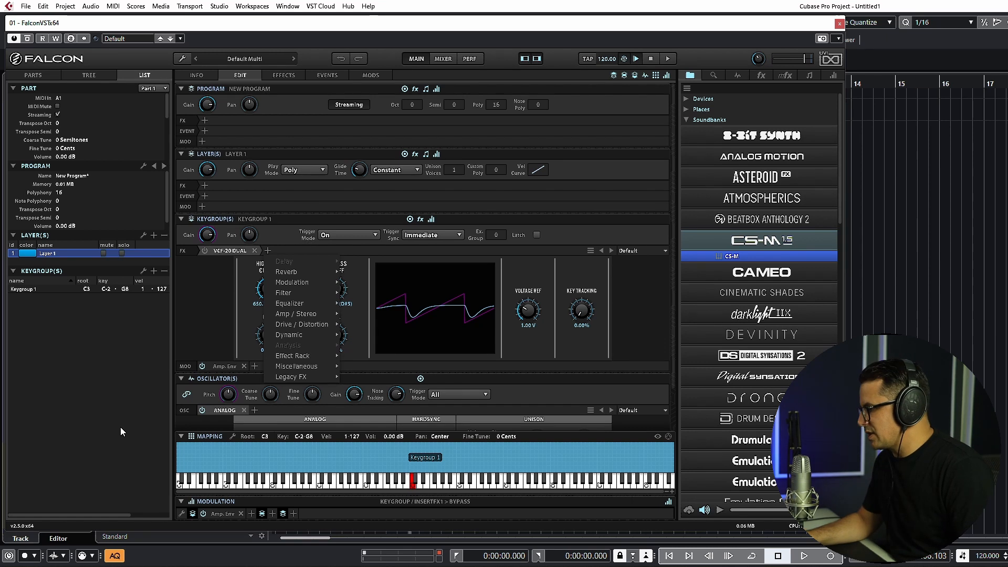
pyautogui.moveTo(305, 324)
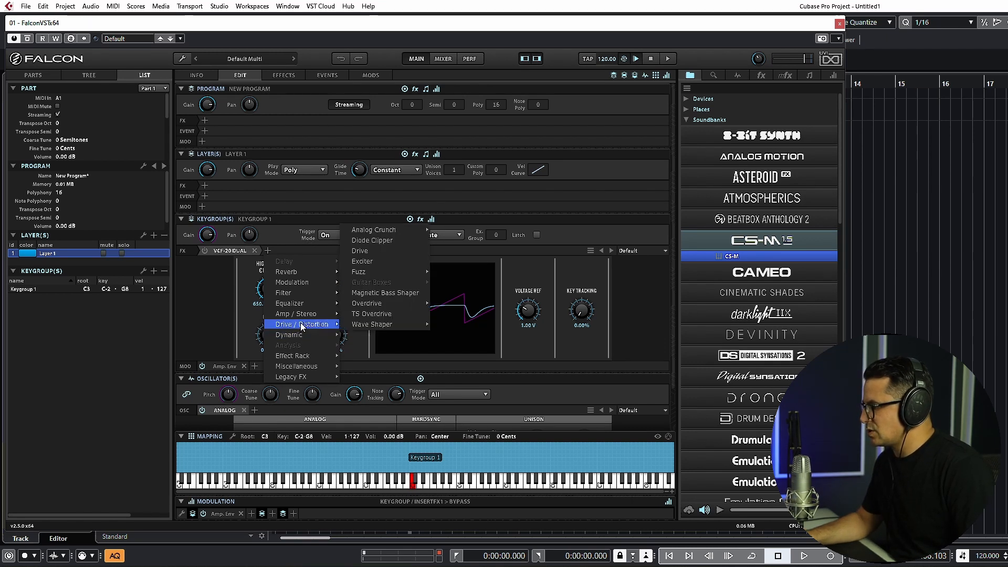
pyautogui.click(371, 313)
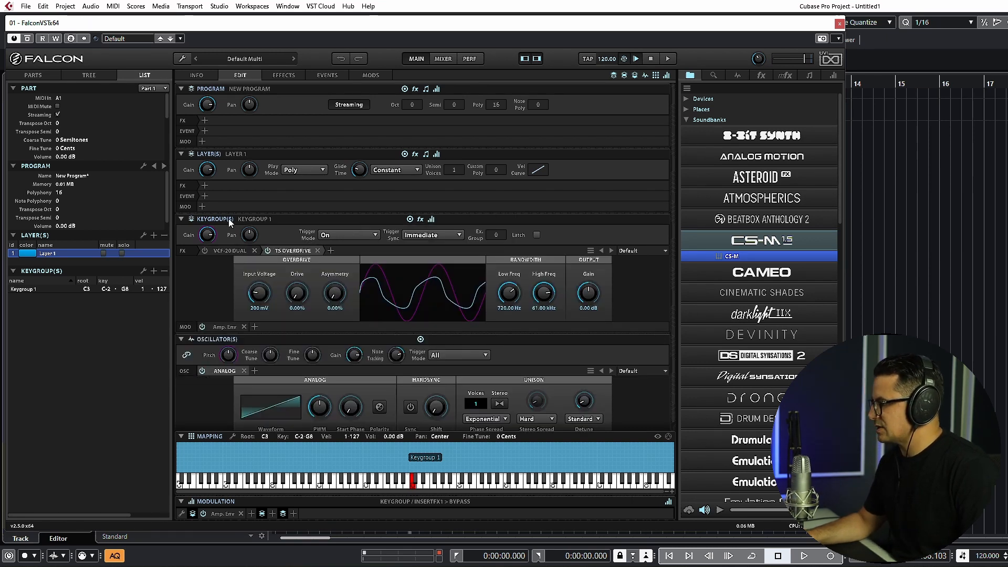
pyautogui.click(238, 251)
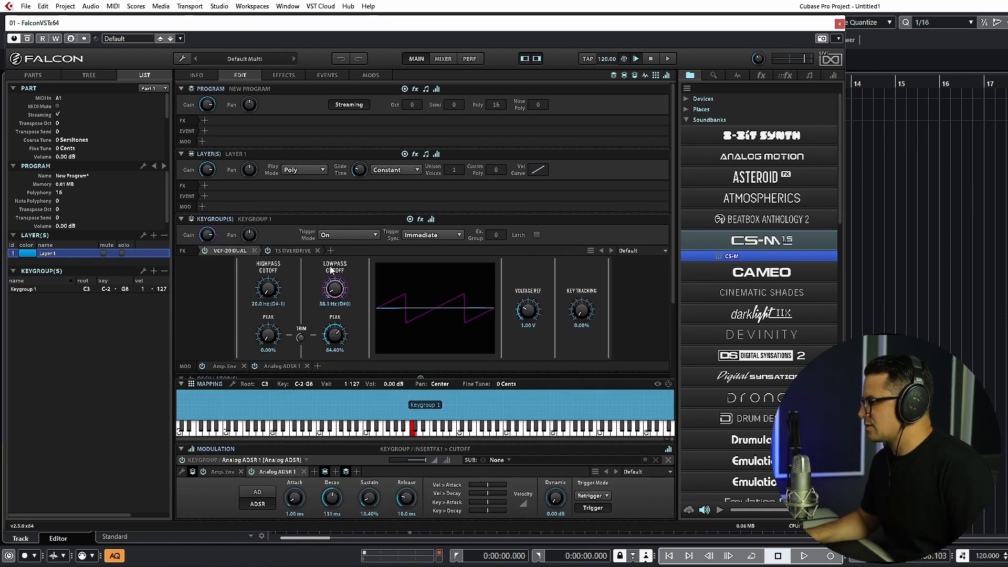
# Step: Try the TS Overdrive's Input Voltage at 100 mV and 2.00 V, and set it to about 603 mV
pyautogui.click(286, 251)
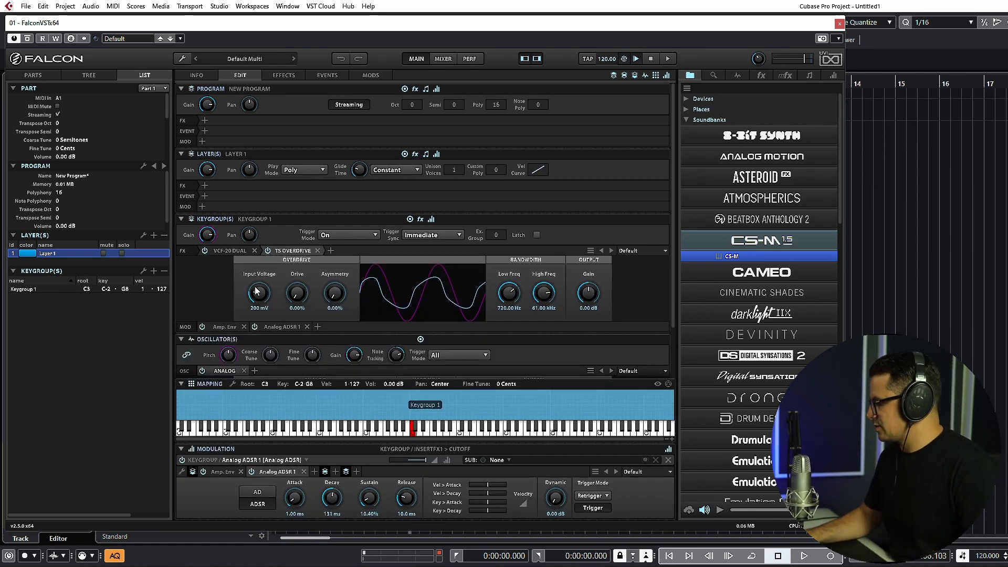
pyautogui.moveTo(257, 293); pyautogui.dragTo(277, 345)
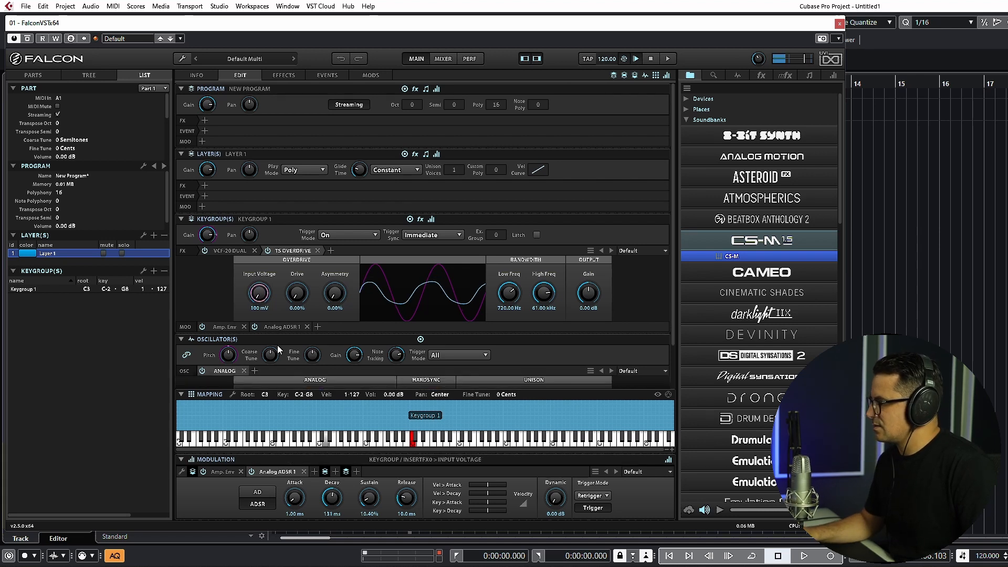
pyautogui.moveTo(273, 301); pyautogui.dragTo(301, 132)
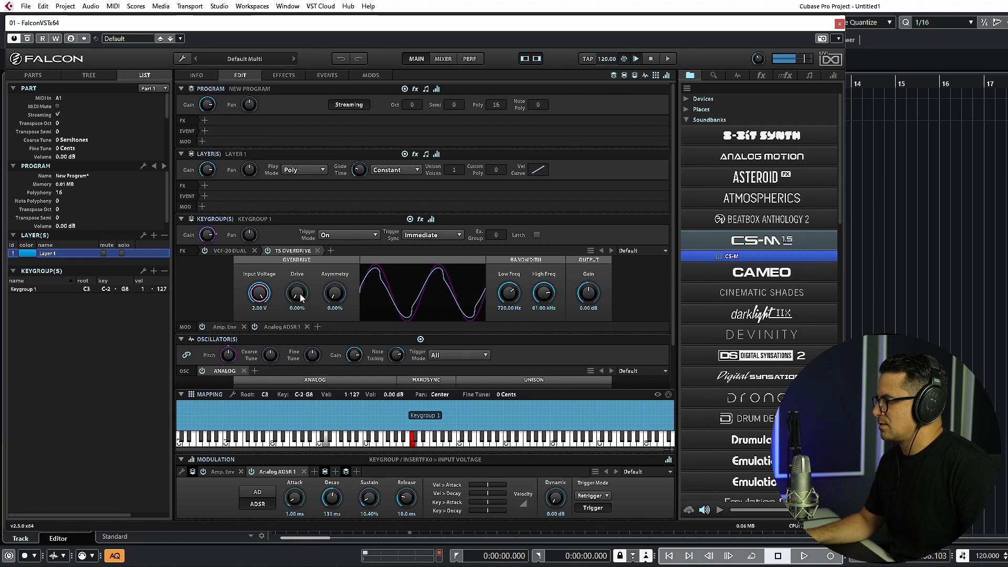
pyautogui.moveTo(264, 297); pyautogui.dragTo(298, 357)
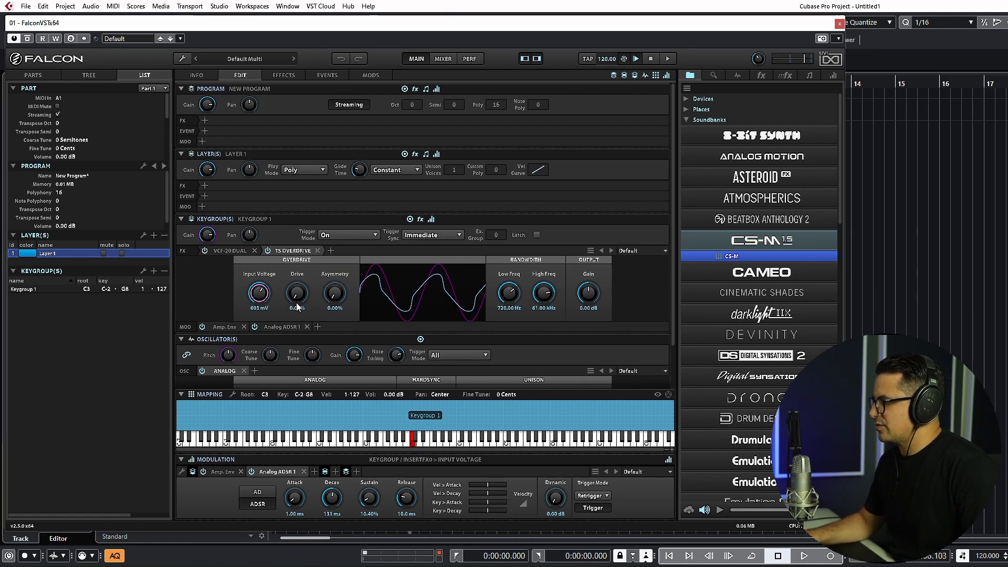
# Step: Raise the TS Overdrive's Drive to 98%, Input Voltage to about 1.43 V and Asymmetry to about 91%
pyautogui.moveTo(297, 294); pyautogui.dragTo(303, 254)
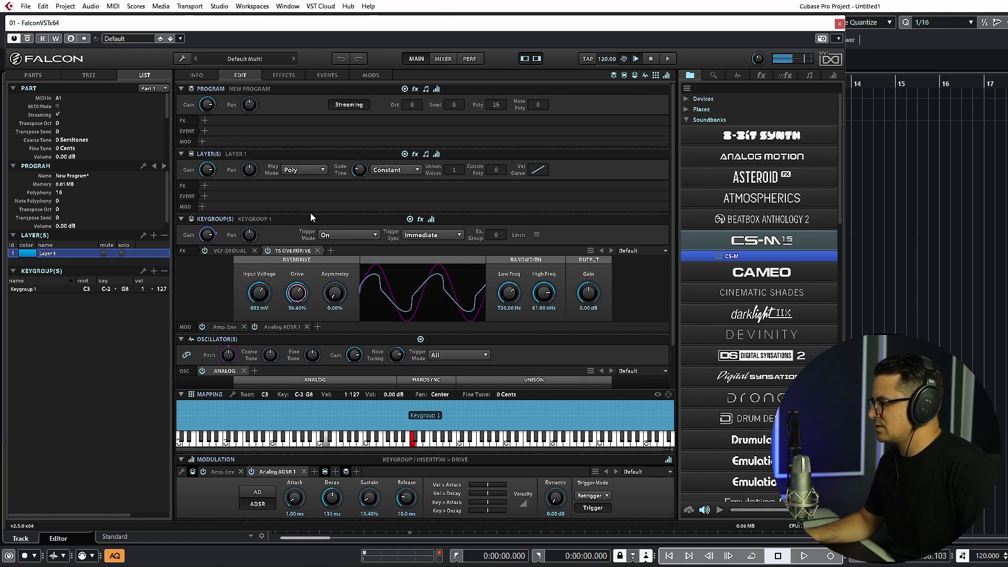
pyautogui.moveTo(311, 217); pyautogui.dragTo(319, 166)
pyautogui.moveTo(259, 293); pyautogui.dragTo(272, 250)
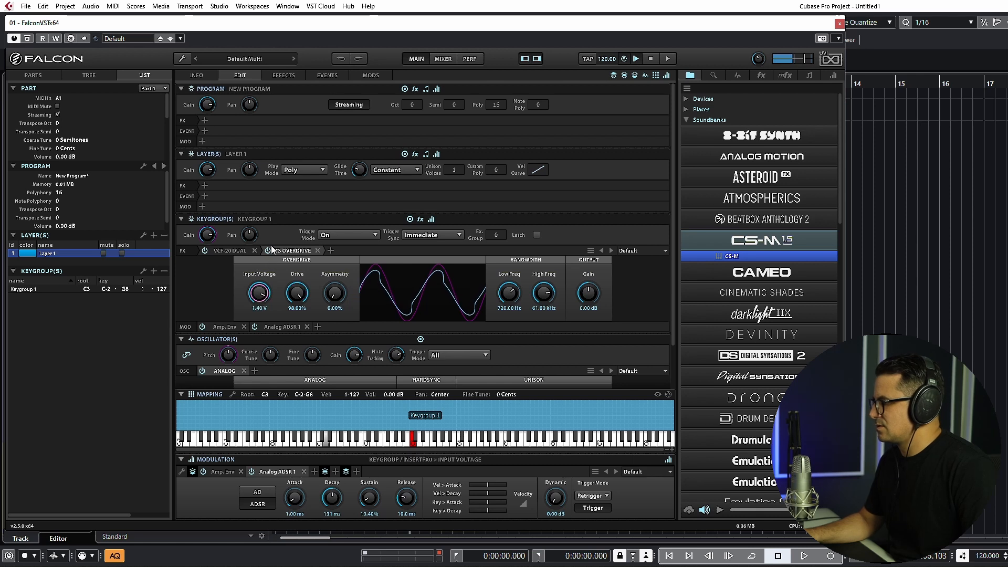
pyautogui.moveTo(343, 307); pyautogui.dragTo(354, 176)
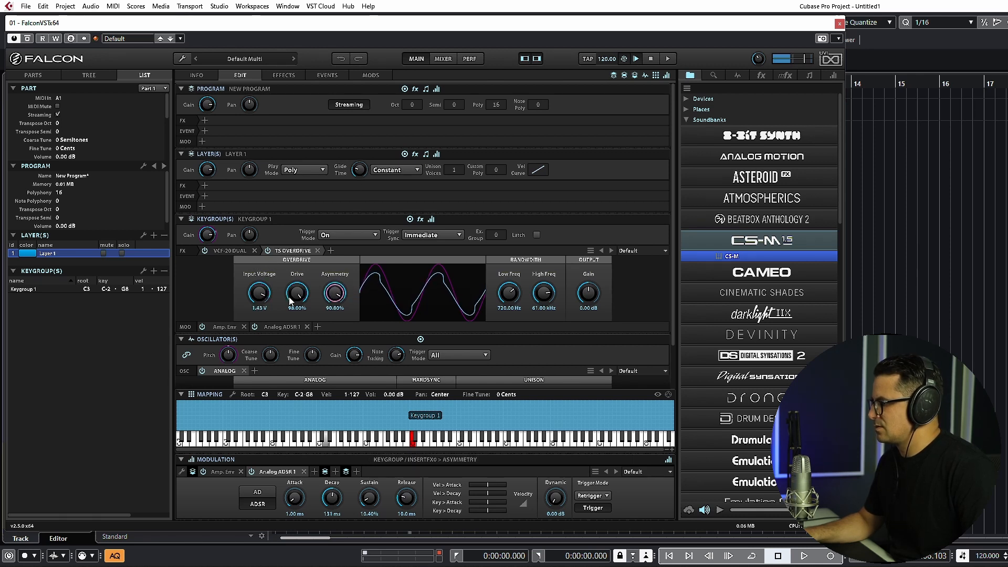
# Step: Adjust the VCF-20 Dual's lowpass Peak and lower the TS Overdrive's Low Freq to 100 Hz
pyautogui.click(230, 250)
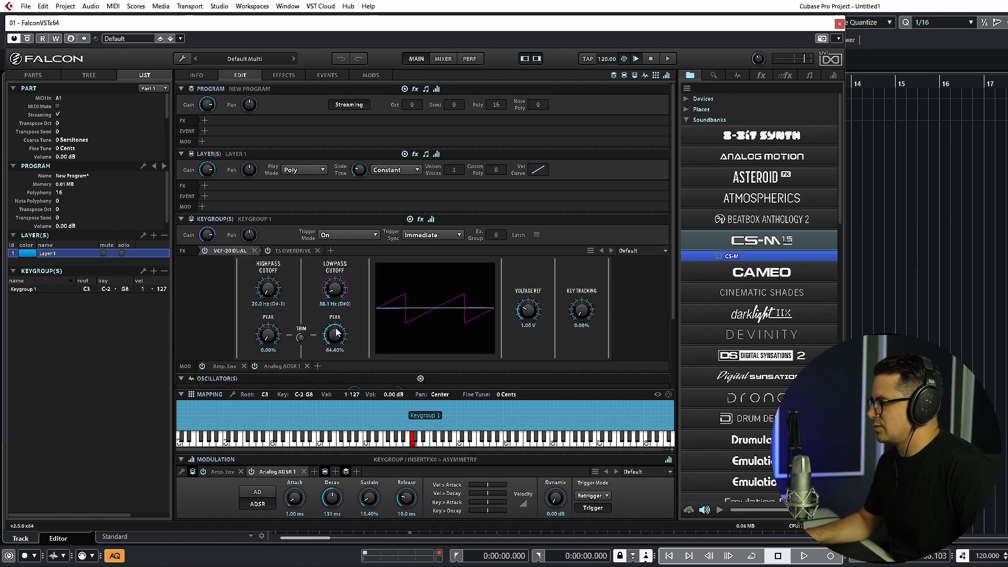
pyautogui.moveTo(334, 337); pyautogui.dragTo(333, 284)
pyautogui.click(293, 251)
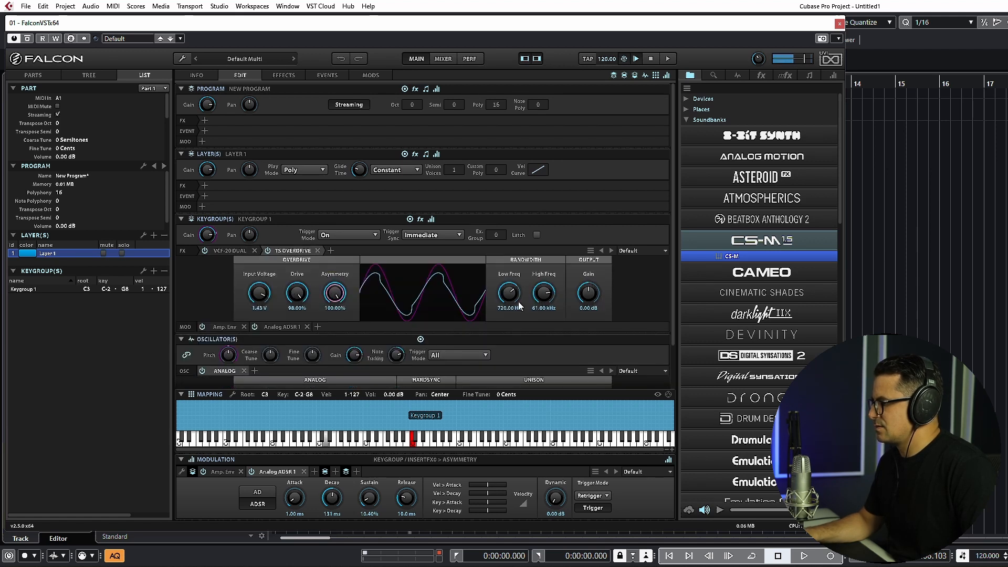
pyautogui.moveTo(510, 295); pyautogui.dragTo(516, 357)
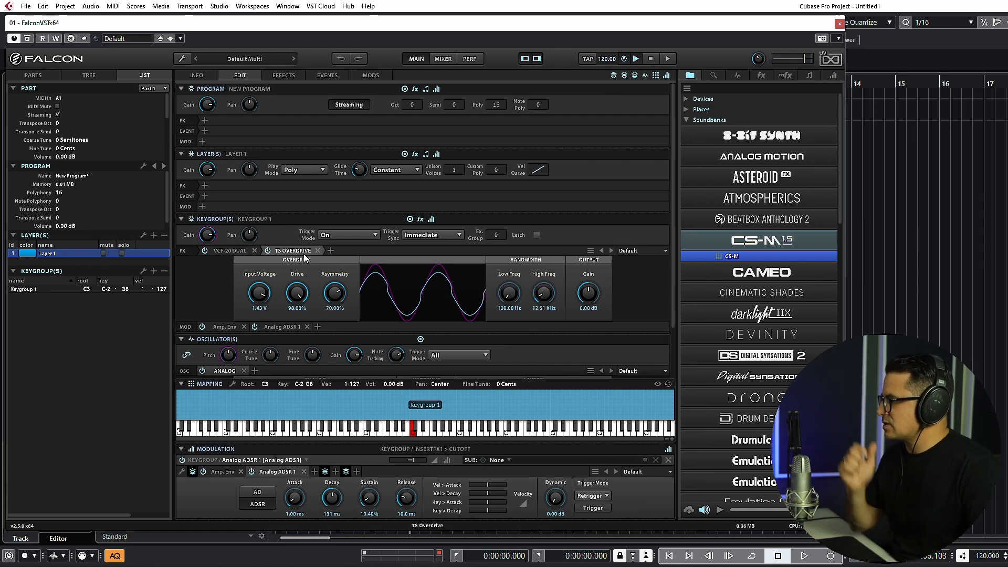
# Step: Remove the TS Overdrive and the VCF-20 Dual from the Keygroup 1 effects
pyautogui.click(317, 251)
pyautogui.click(255, 250)
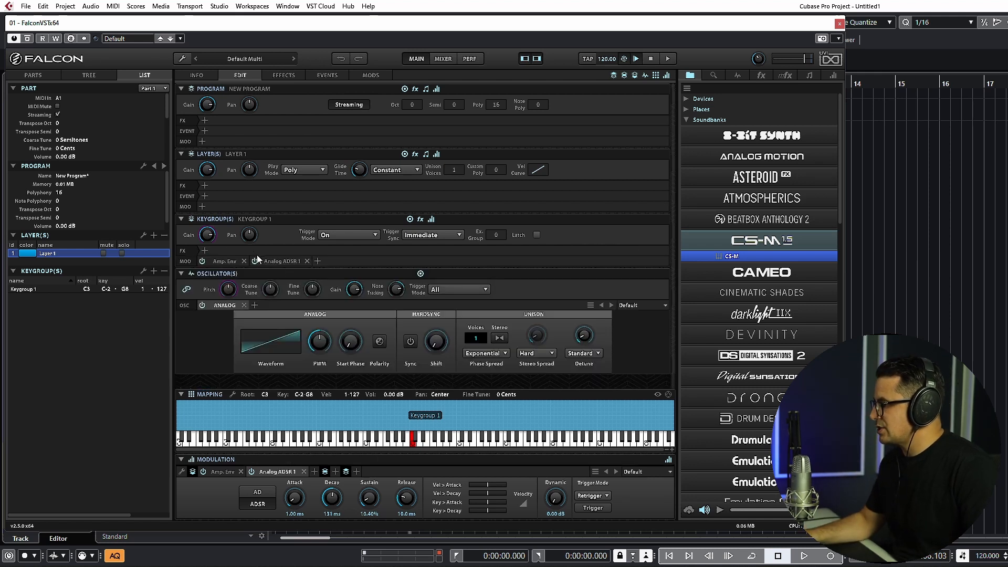
# Step: Add a new VCF-20 filter to the Keygroup 1 effects, raise its Peak to about 48% and lower its cutoff to about 560 Hz
pyautogui.click(205, 251)
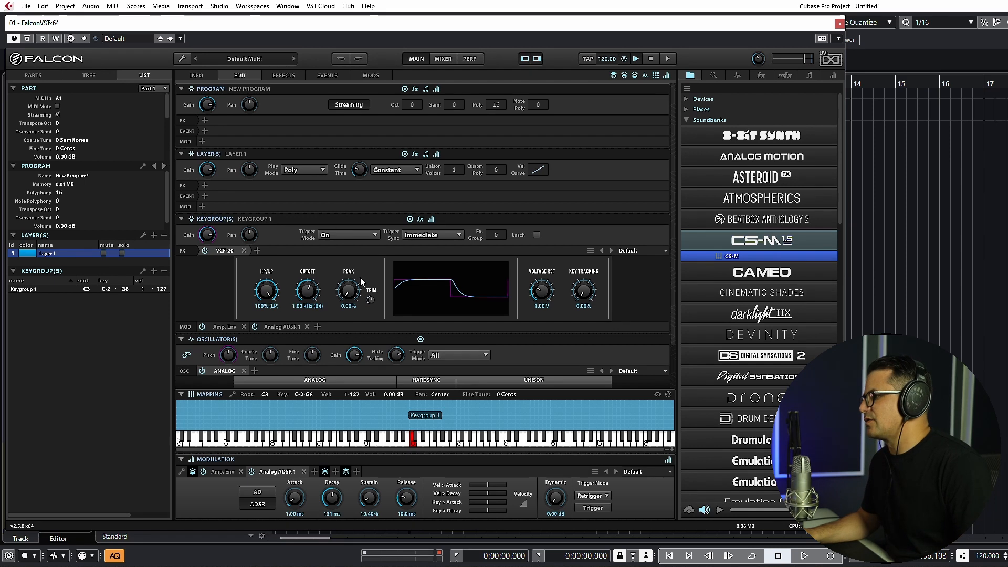
pyautogui.moveTo(360, 277); pyautogui.dragTo(359, 239)
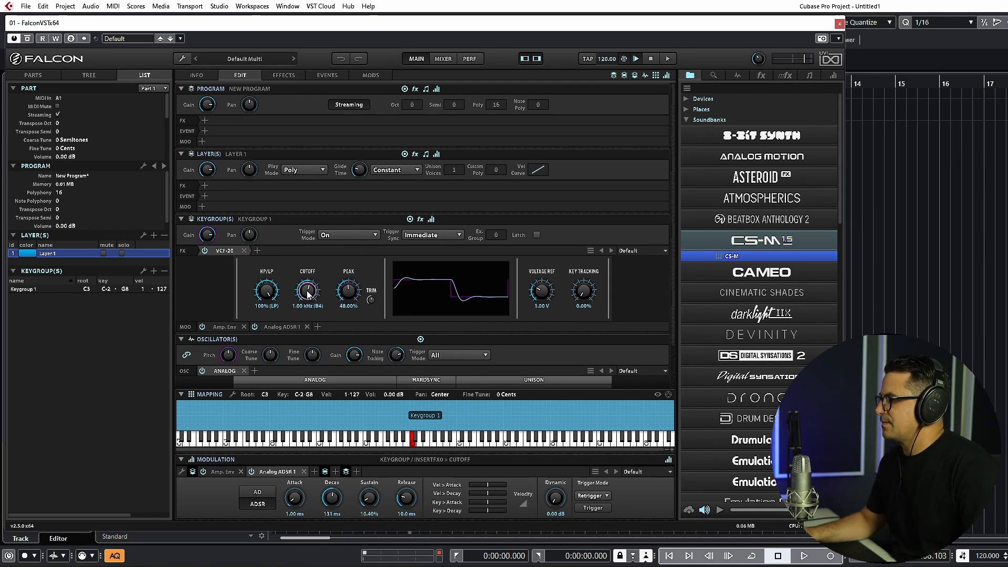
pyautogui.moveTo(307, 290)
pyautogui.mouseDown()
pyautogui.moveTo(310, 304)
pyautogui.moveTo(349, 287)
pyautogui.moveTo(307, 280)
pyautogui.moveTo(311, 297)
pyautogui.mouseUp()
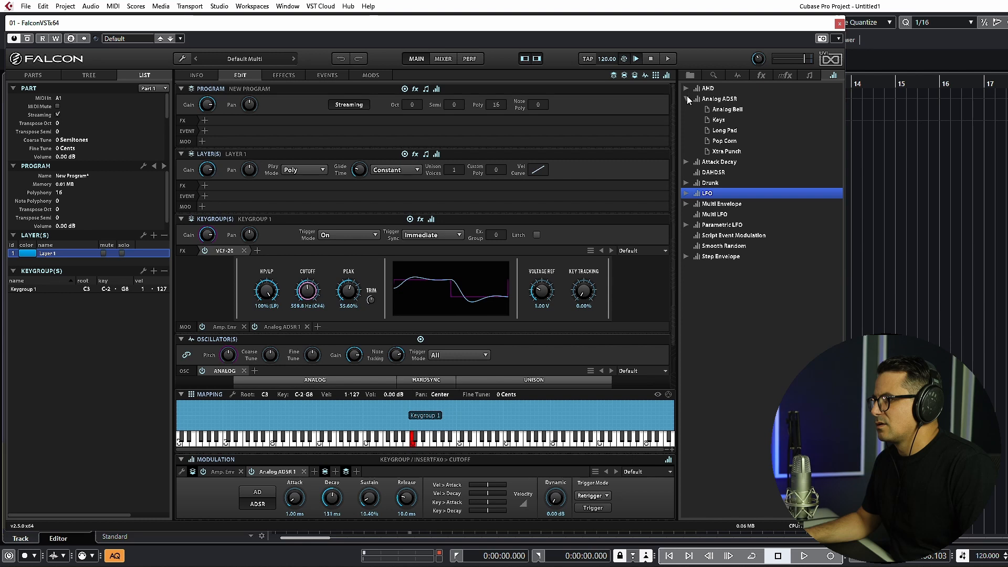
# Step: Assign a Smooth Random modulator to the VCF-20's cutoff
pyautogui.click(687, 96)
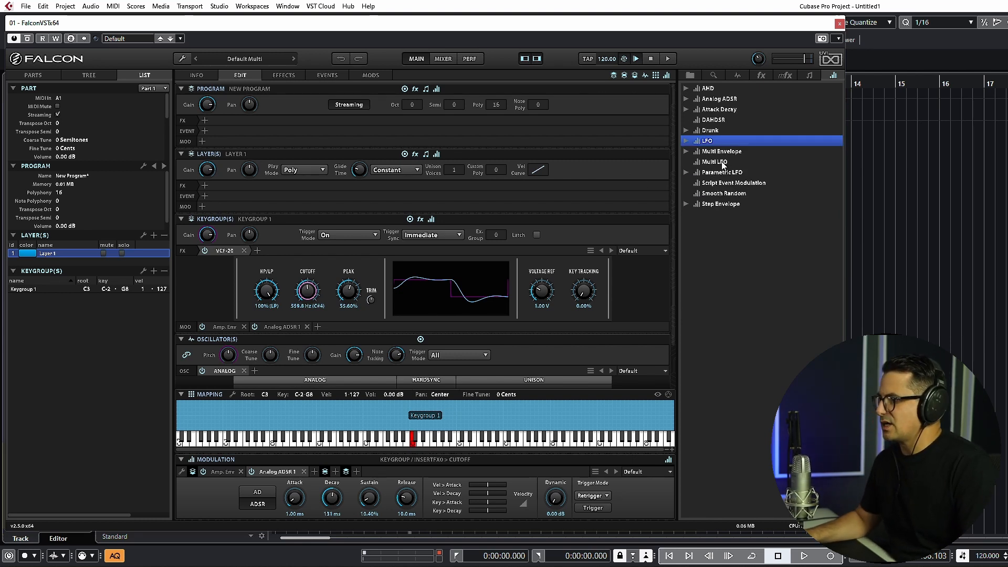
pyautogui.click(723, 194)
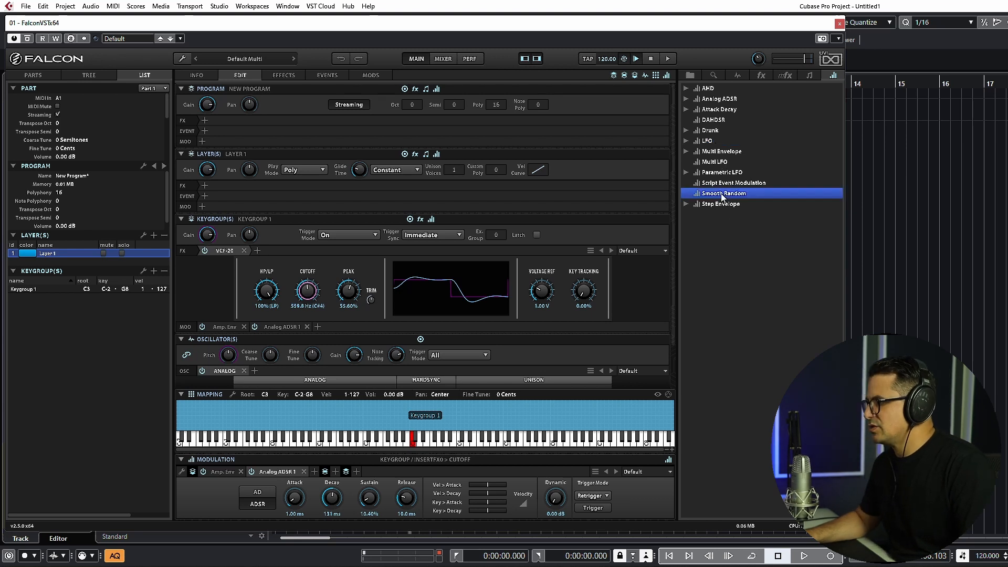
pyautogui.moveTo(431, 397); pyautogui.dragTo(291, 239)
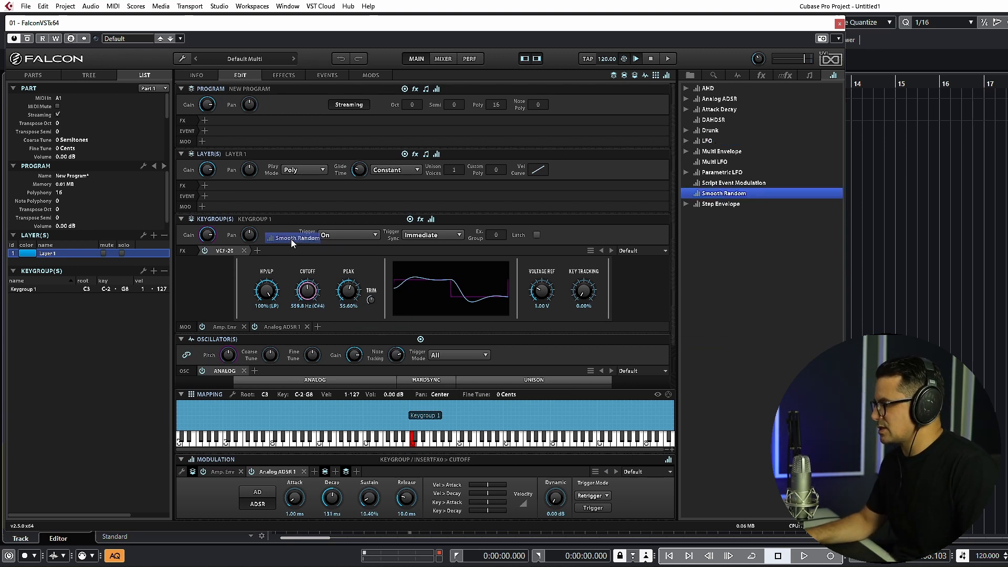
pyautogui.moveTo(314, 284); pyautogui.dragTo(308, 297)
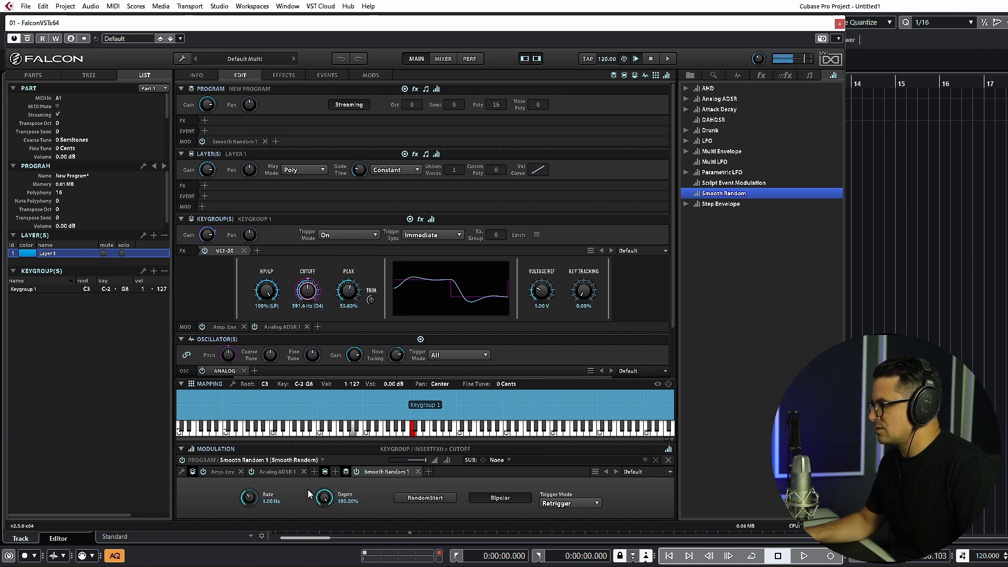
# Step: Set Smooth Random's Rate to about 1.26 Hz and Depth to about 44.8%, trying No Retrigger before returning to Retrigger
pyautogui.click(181, 384)
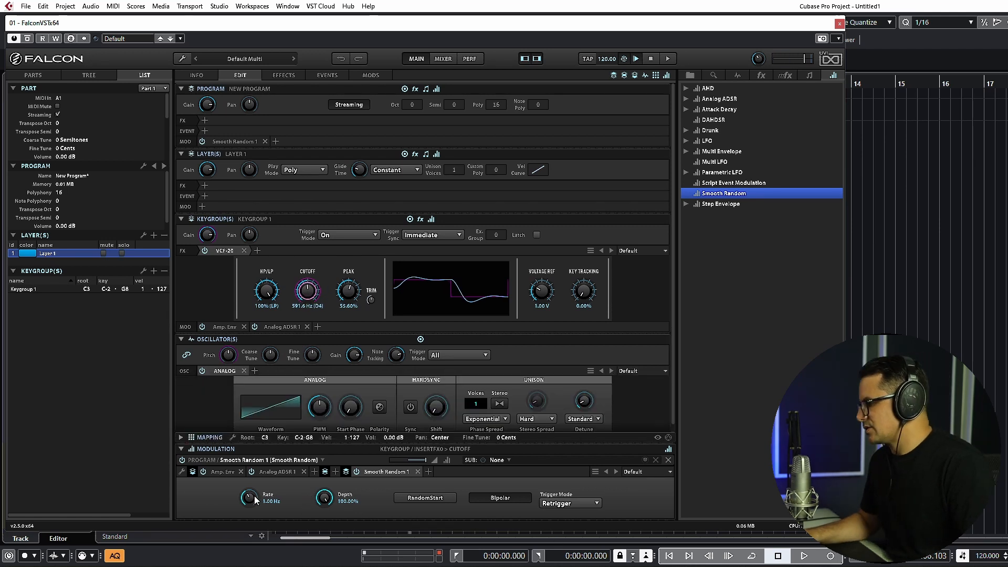
pyautogui.click(579, 502)
pyautogui.click(573, 522)
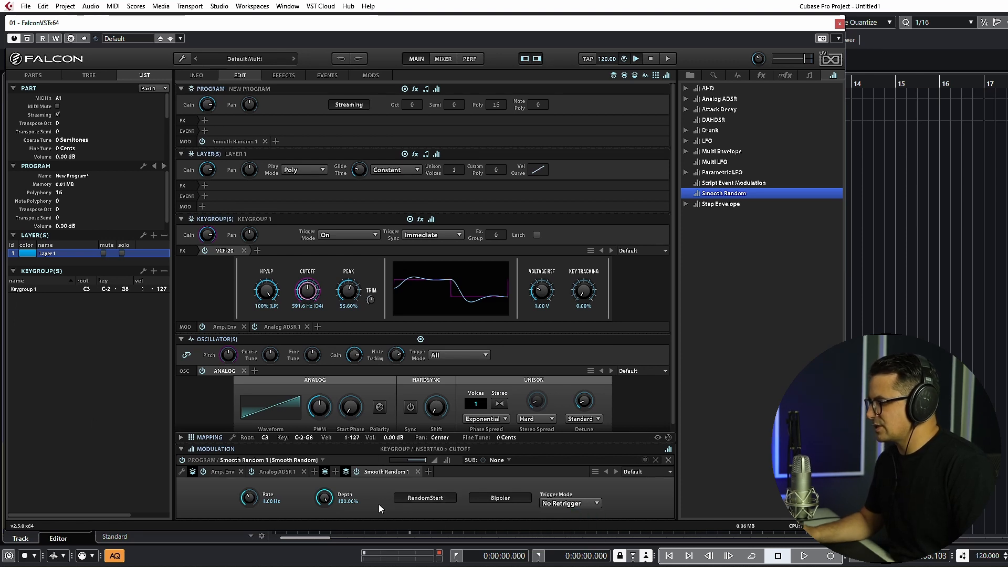
pyautogui.click(592, 502)
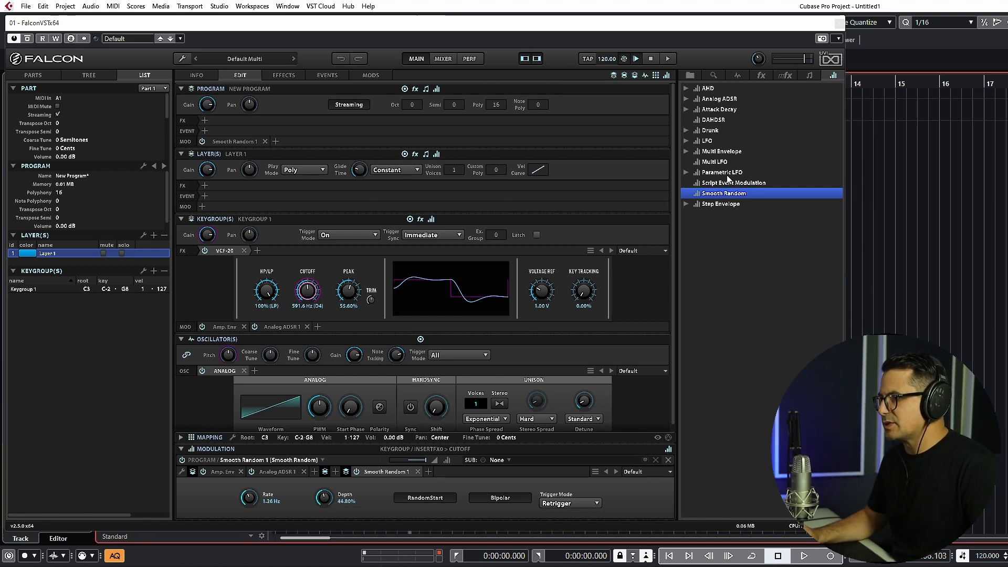
# Step: Clear all modulations from the VCF-20's cutoff and assign a Multi LFO to it
pyautogui.rightClick(304, 290)
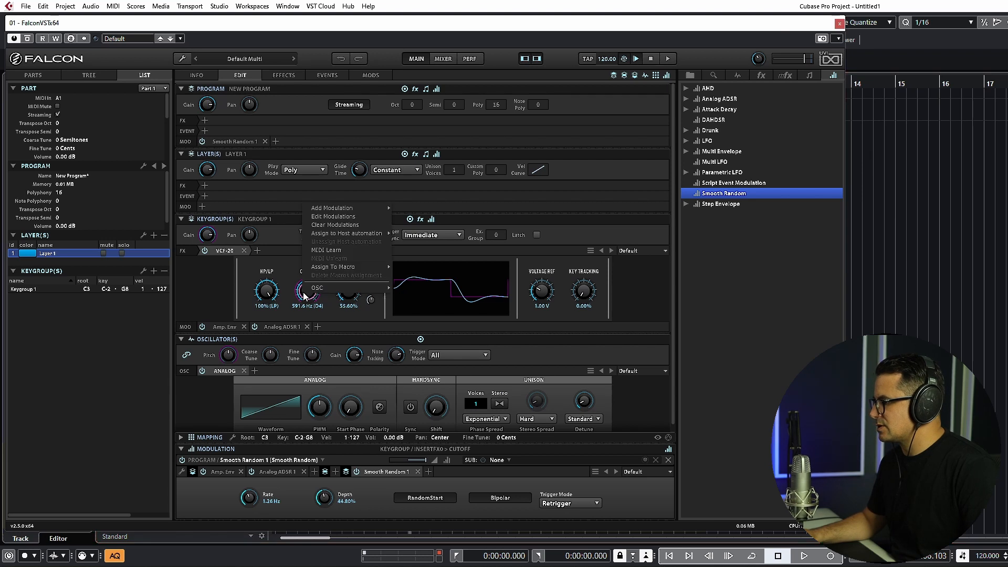
pyautogui.click(336, 225)
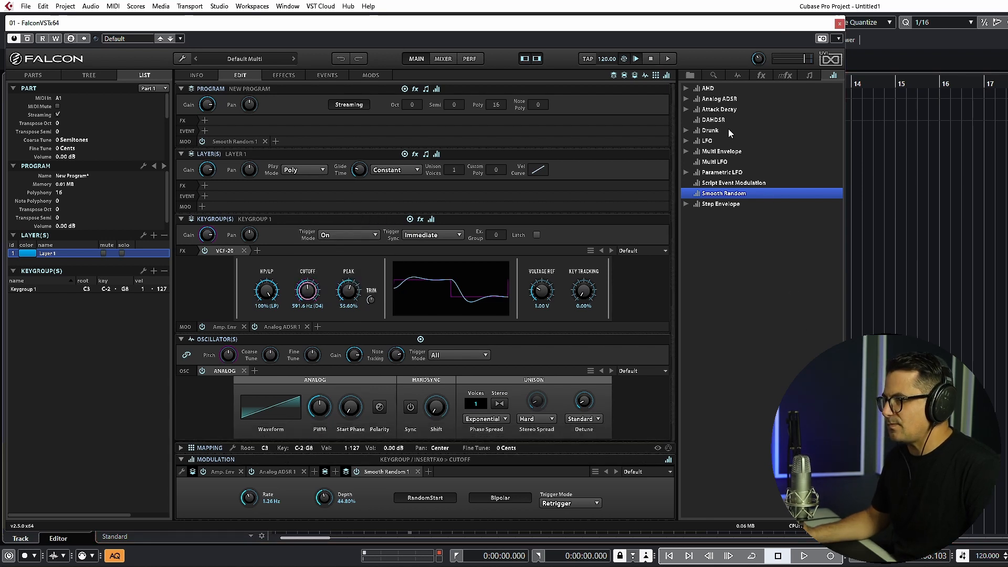
pyautogui.moveTo(718, 161); pyautogui.dragTo(727, 184)
pyautogui.moveTo(302, 231); pyautogui.dragTo(308, 291)
pyautogui.press('Down')
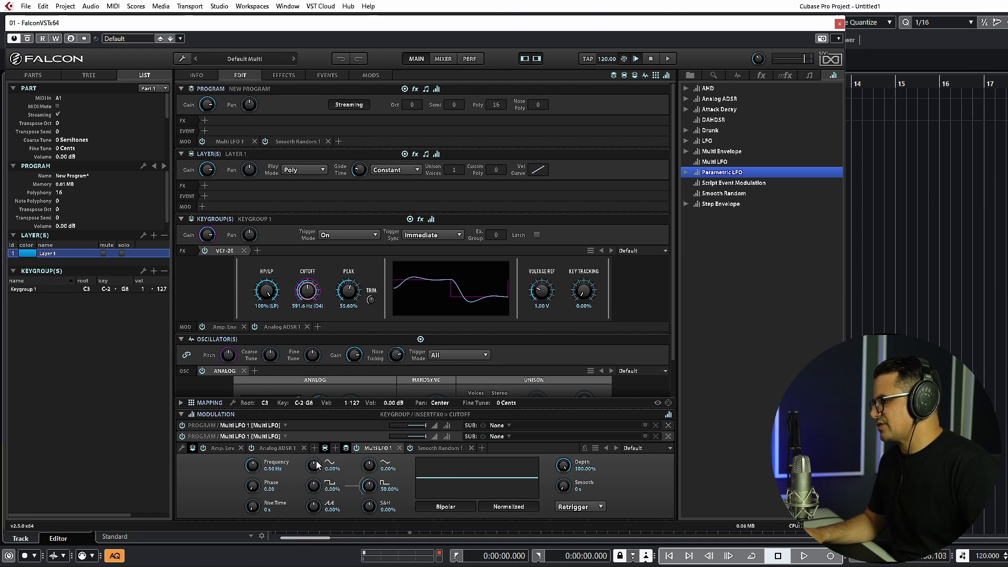
# Step: Raise the Multi LFO's sine level to about 49.6% and set its Depth to 50%
pyautogui.moveTo(316, 467); pyautogui.dragTo(310, 433)
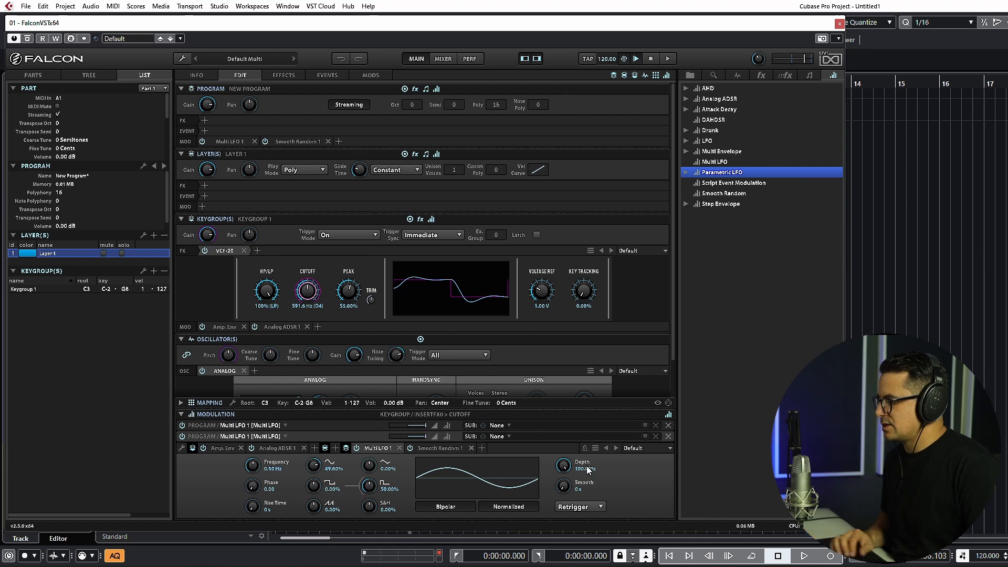
pyautogui.doubleClick(569, 467)
pyautogui.write('50')
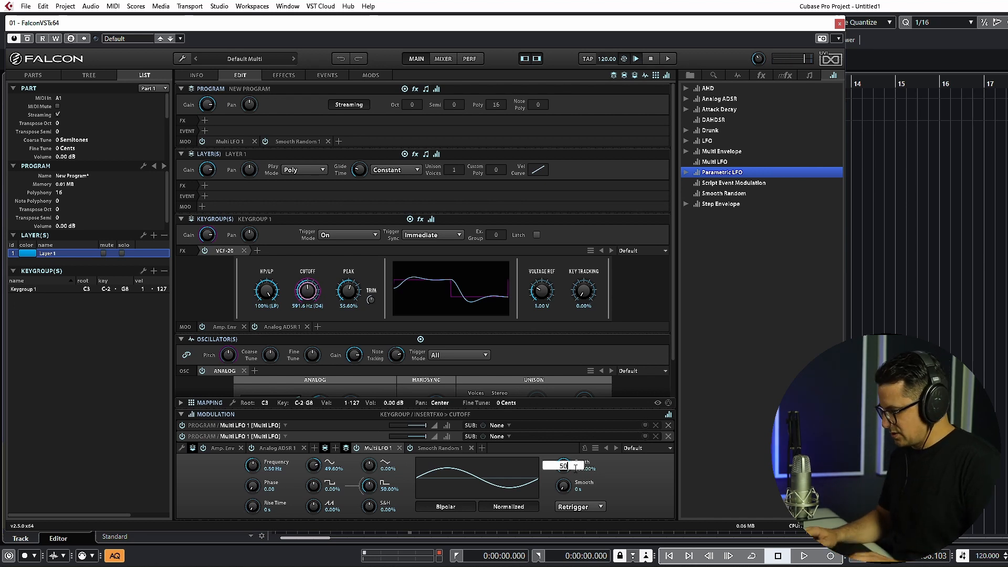
pyautogui.press('Return')
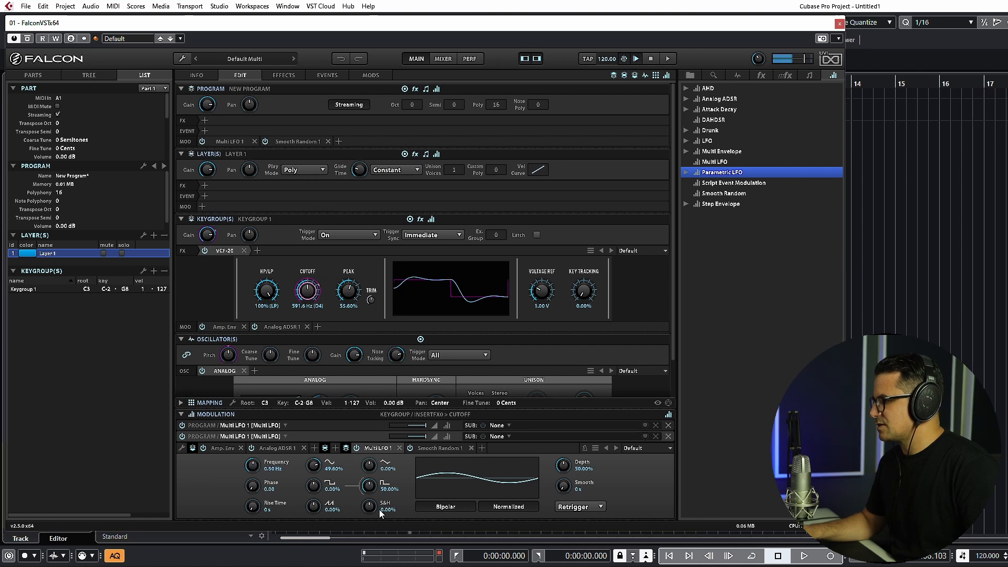
# Step: Blend triangle, square, sawtooth and S&H into the Multi LFO, with Frequency about 1.34 Hz, Phase 0.40 and pulse width about 26.6%
pyautogui.moveTo(371, 507); pyautogui.dragTo(371, 466)
pyautogui.moveTo(320, 508); pyautogui.dragTo(257, 492)
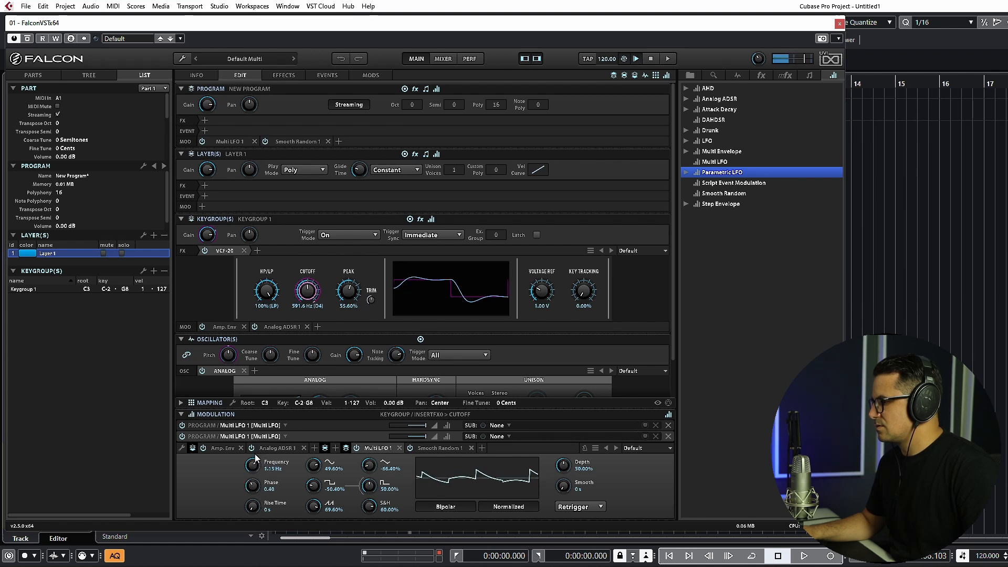
pyautogui.moveTo(255, 453); pyautogui.dragTo(254, 452)
pyautogui.moveTo(369, 485)
pyautogui.mouseDown()
pyautogui.moveTo(380, 510)
pyautogui.moveTo(371, 493)
pyautogui.mouseUp()
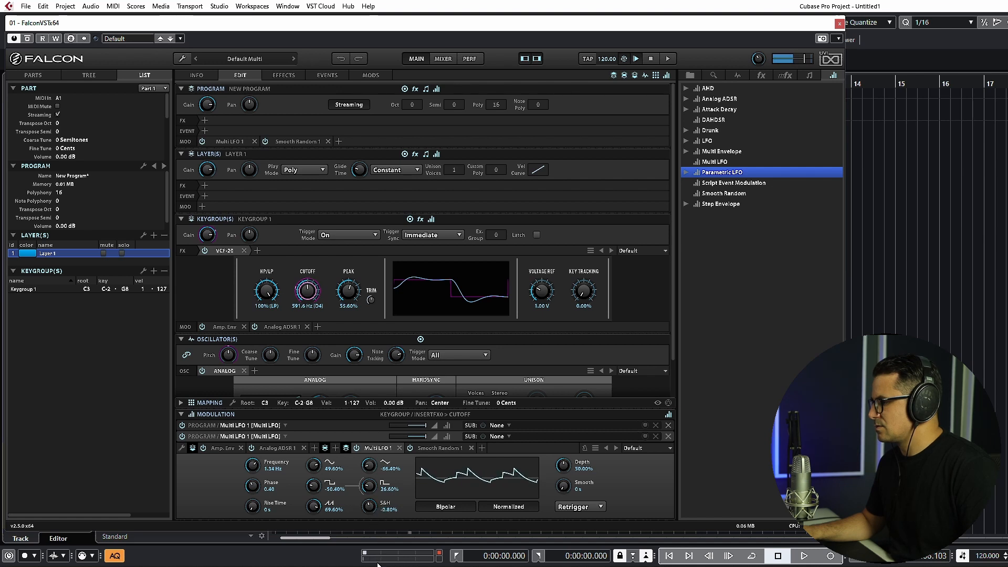
# Step: Reshape the Multi LFO with sine about -48.8%, triangle 84.8%, square 35.2%, sawtooth -6.4% and S&H -28%
pyautogui.moveTo(378, 563); pyautogui.dragTo(377, 566)
pyautogui.moveTo(369, 469); pyautogui.dragTo(343, 433)
pyautogui.moveTo(320, 471); pyautogui.dragTo(320, 530)
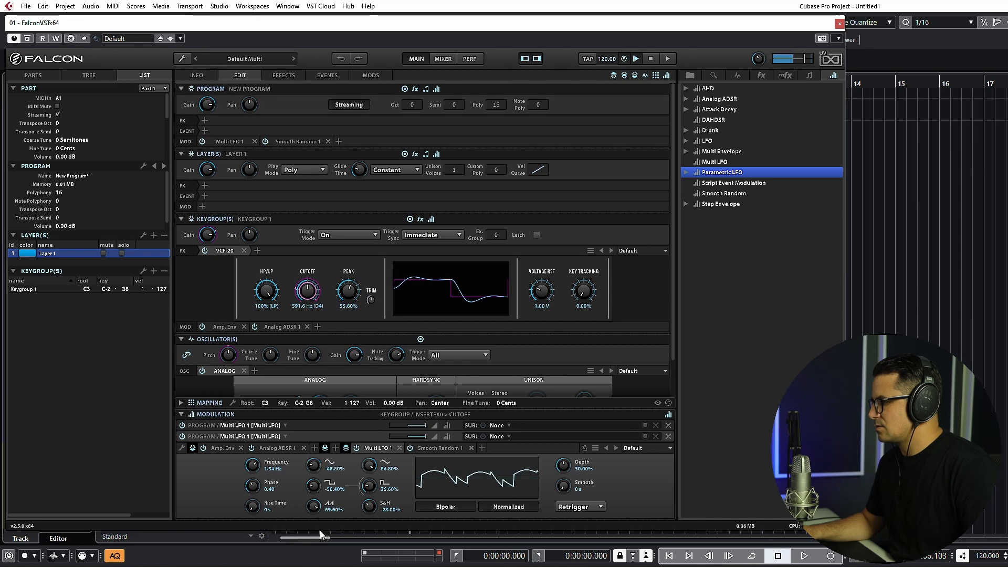
pyautogui.moveTo(313, 491); pyautogui.dragTo(330, 553)
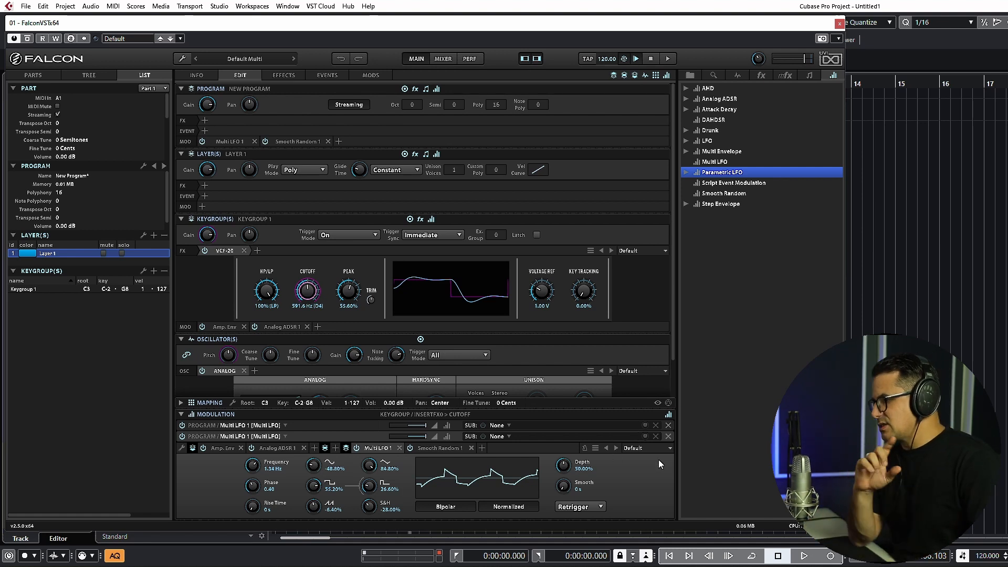
# Step: Add the Chord Bank harmonization Script Processor to Layer 1's events
pyautogui.click(183, 59)
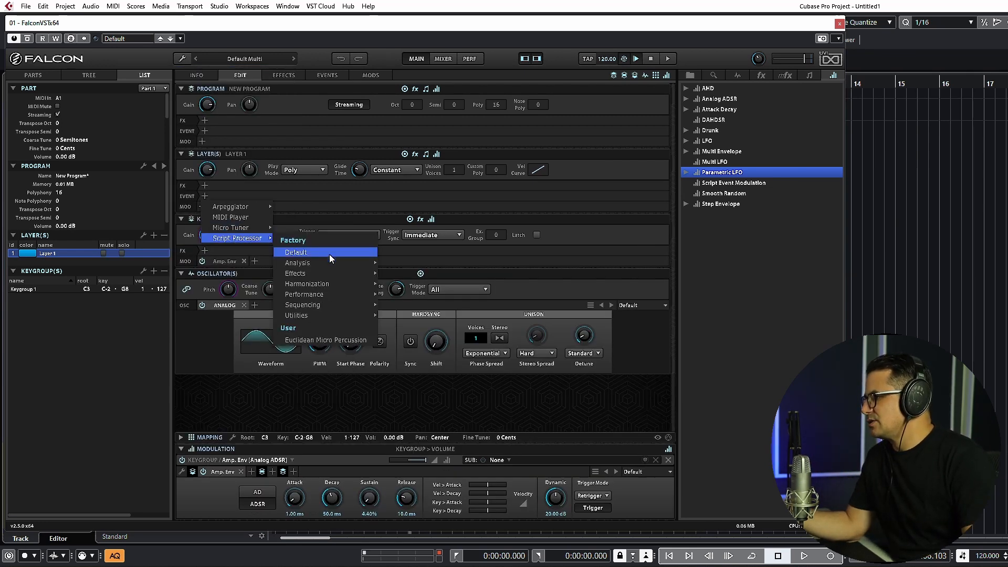
pyautogui.moveTo(329, 266)
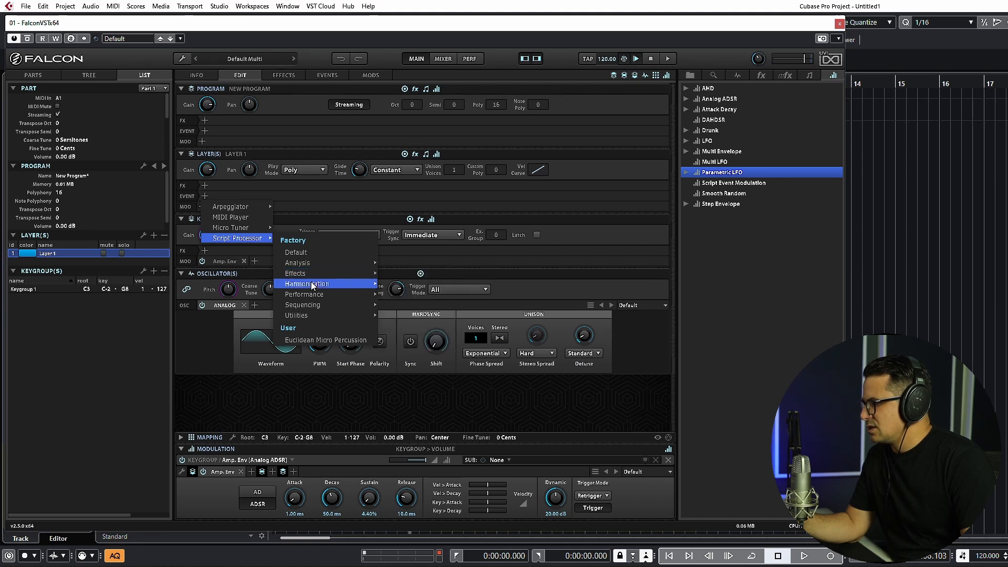
pyautogui.click(408, 284)
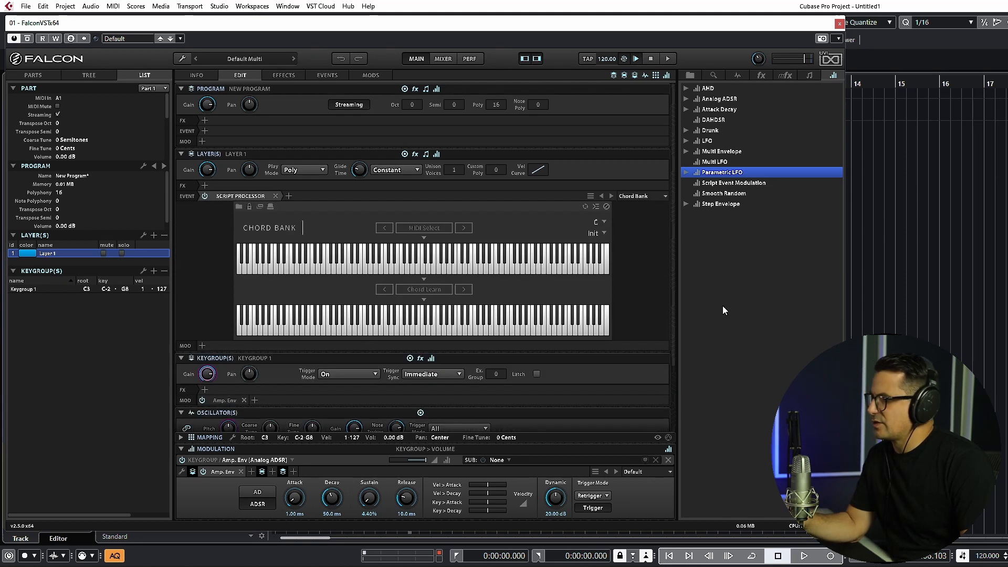
# Step: Browse through the Script Processor's harmonization presets, including Chorder and Tonal Harmonizer
pyautogui.click(611, 196)
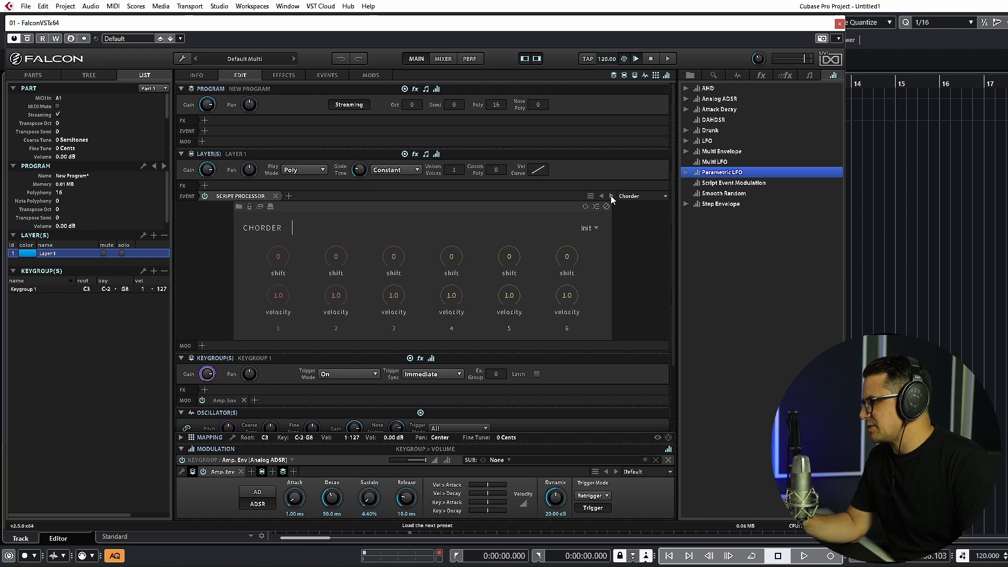
pyautogui.click(611, 196)
pyautogui.click(611, 196)
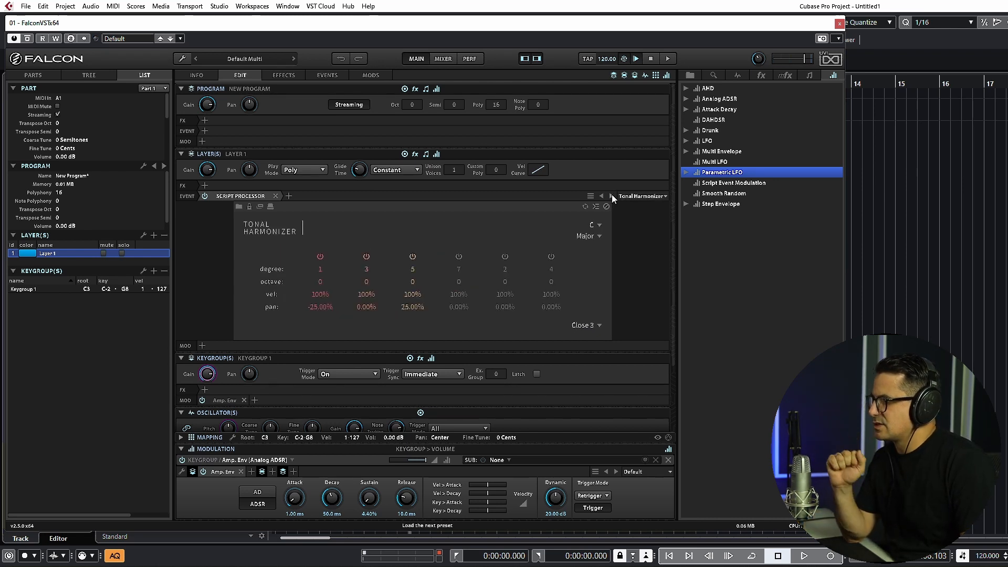
pyautogui.click(611, 196)
pyautogui.click(612, 196)
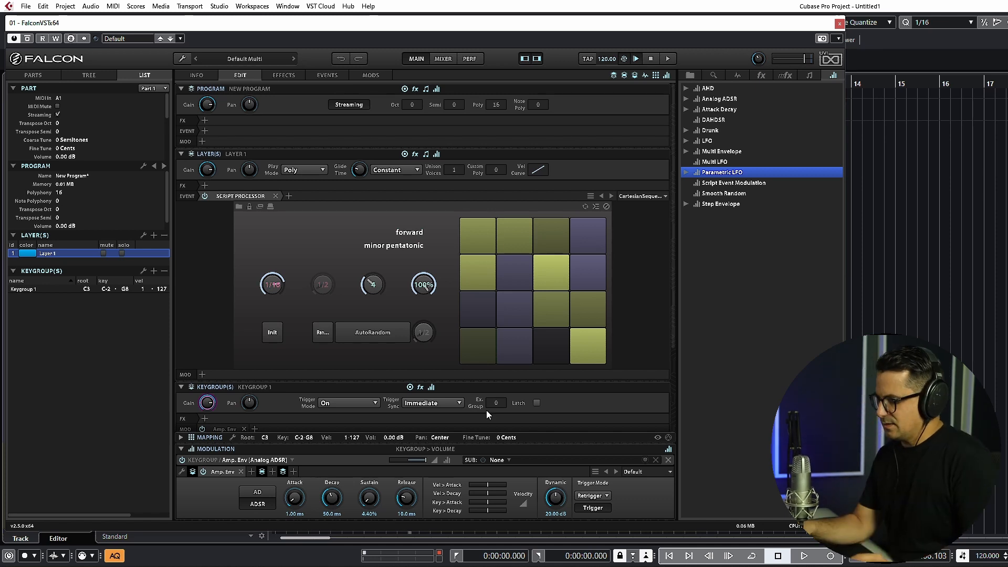
# Step: Examine the Cartesian Sequencer's note grid and its scale and algorithm options
pyautogui.moveTo(512, 344)
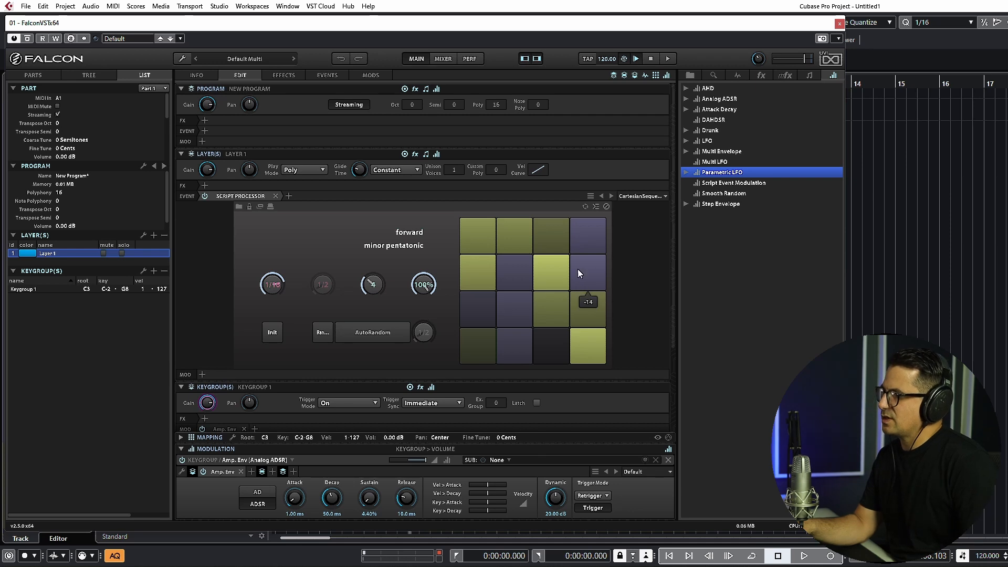
pyautogui.moveTo(398, 311); pyautogui.dragTo(402, 273)
pyautogui.click(404, 248)
pyautogui.click(414, 233)
pyautogui.click(419, 244)
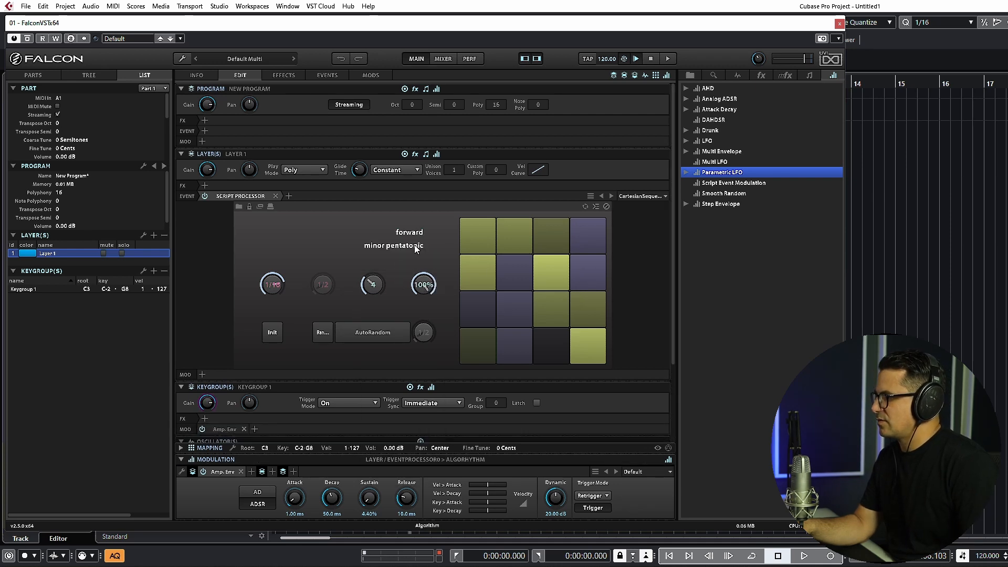
pyautogui.click(418, 233)
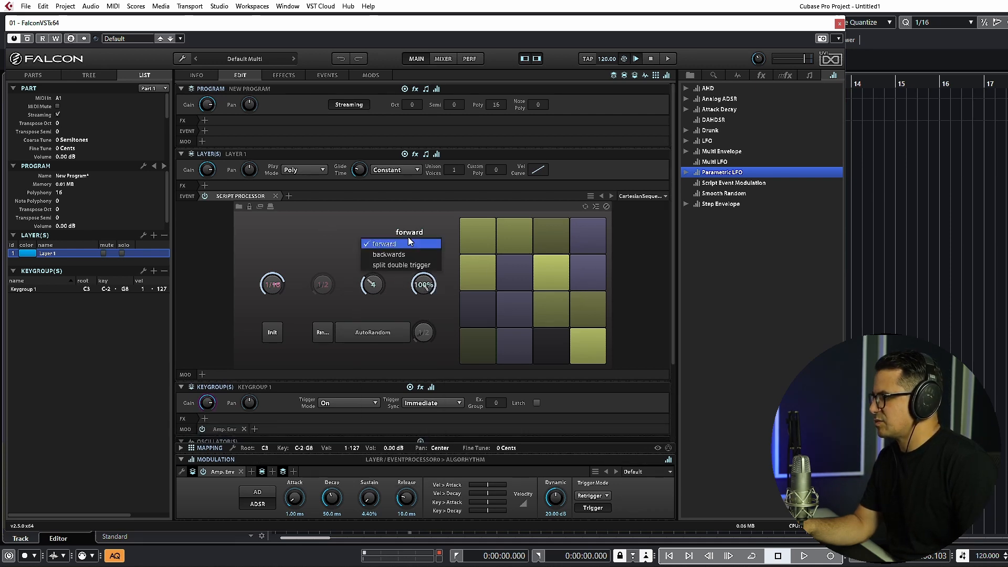
pyautogui.click(351, 221)
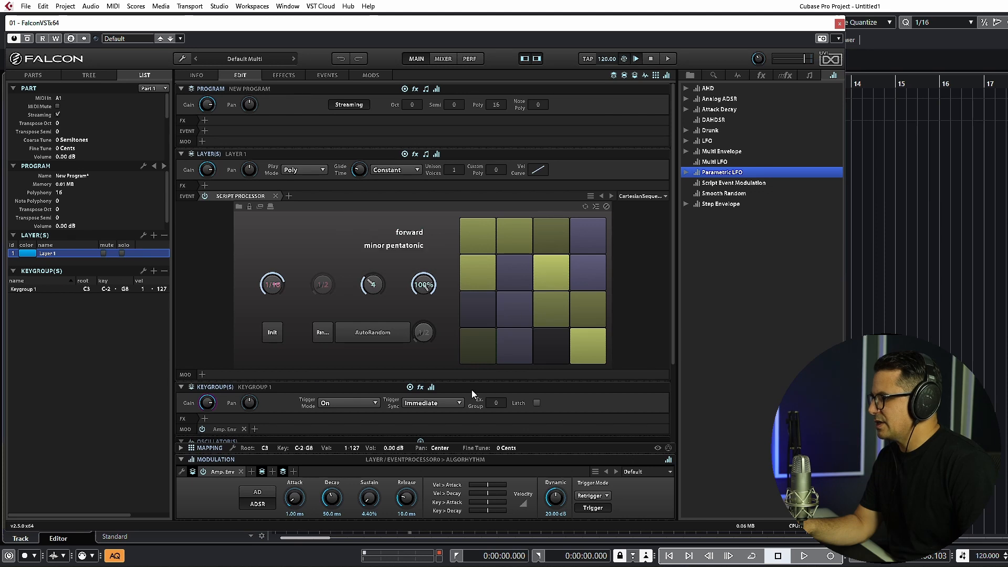
# Step: Turn on the sequencer's AutoRandom at a 1/1 rate, set X Speed to 1/8 and reduce Size to 3
pyautogui.click(376, 339)
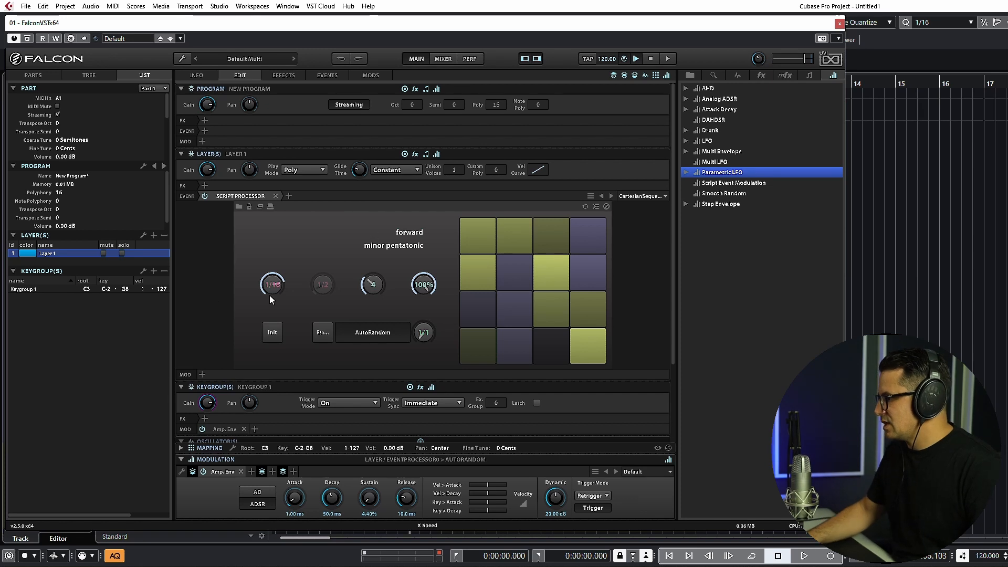
pyautogui.moveTo(273, 302); pyautogui.dragTo(277, 318)
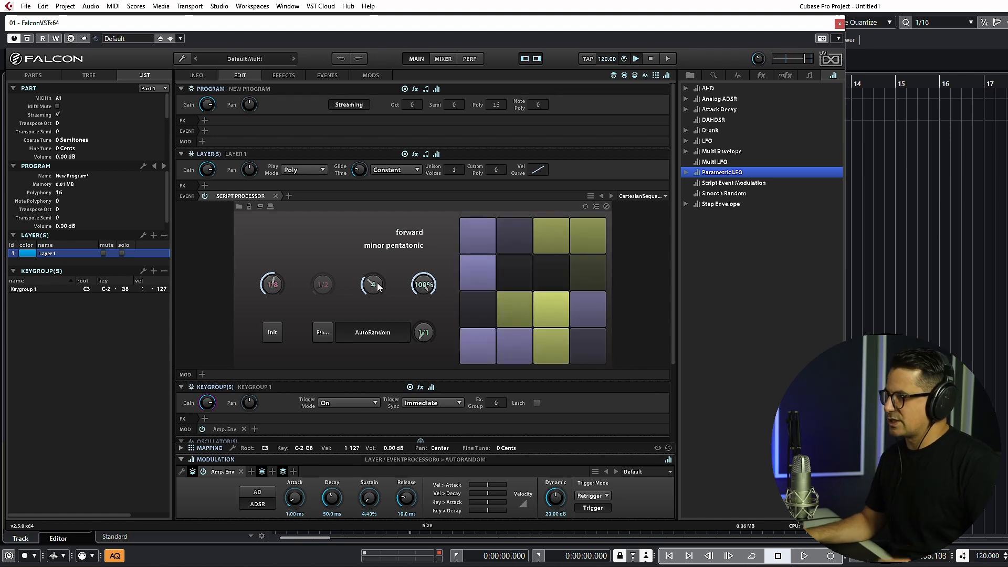
pyautogui.moveTo(377, 285); pyautogui.dragTo(376, 297)
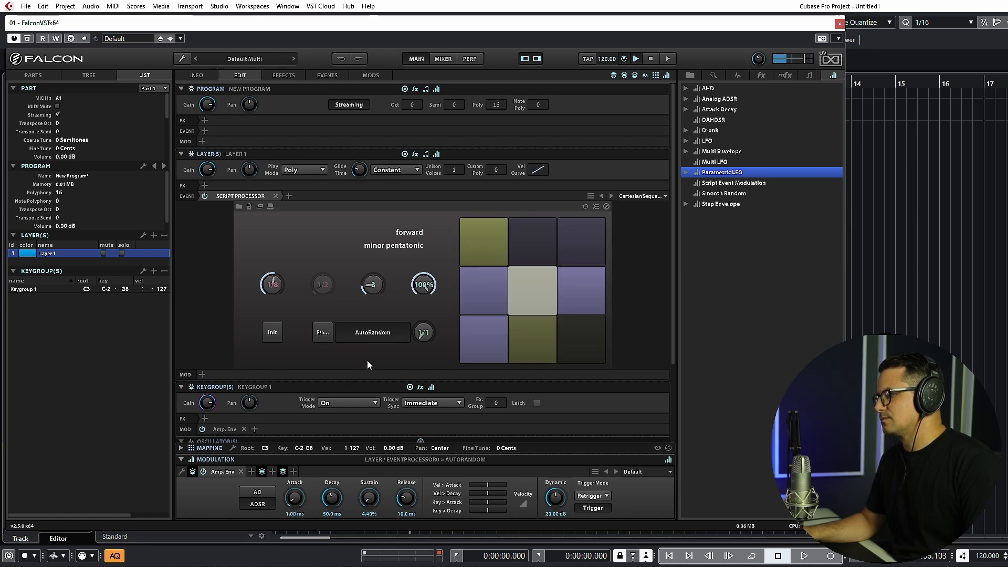
# Step: Set the sequencer's scale to harmonic minor and switch AutoRandom off and back on
pyautogui.click(359, 337)
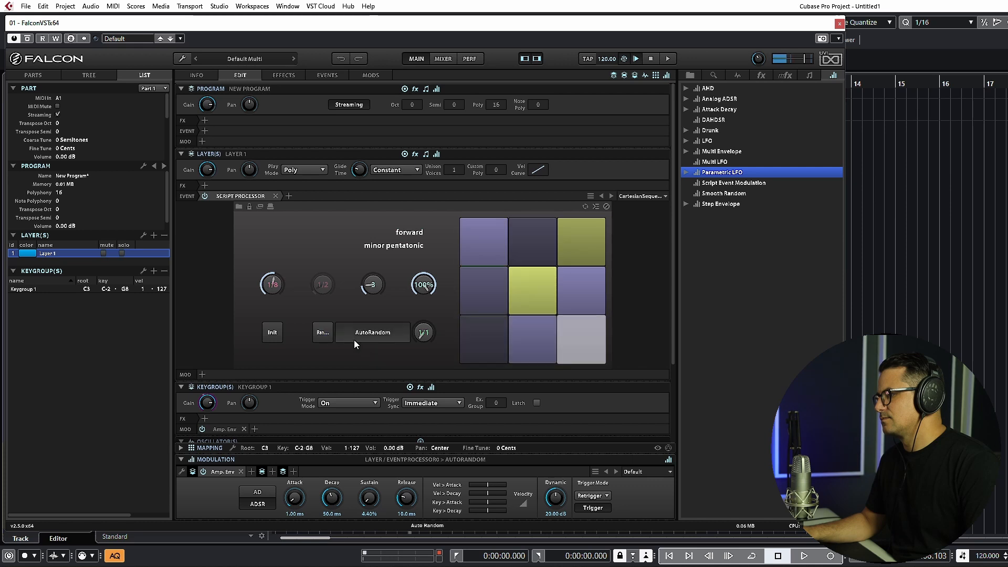
pyautogui.click(415, 249)
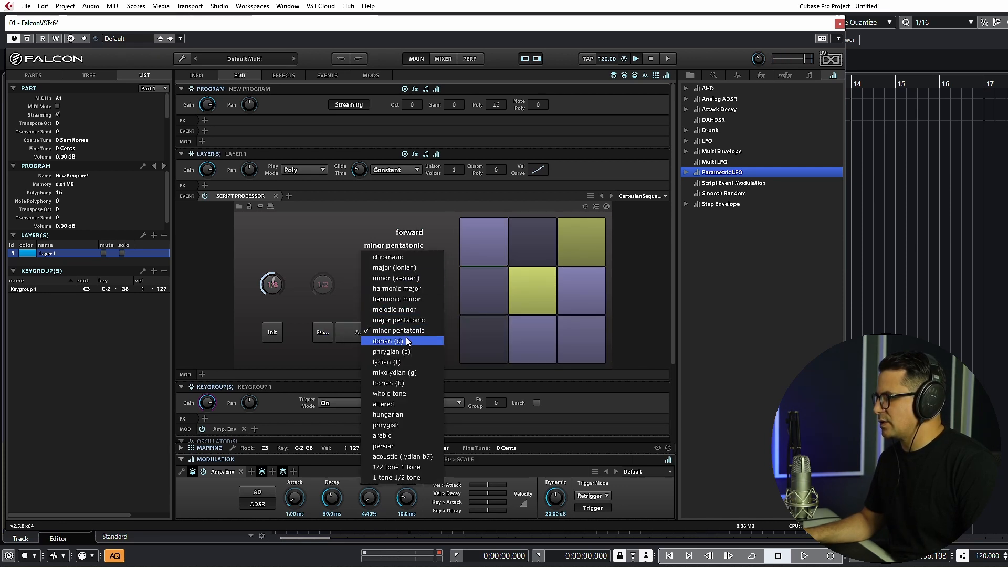
pyautogui.click(394, 299)
pyautogui.click(402, 336)
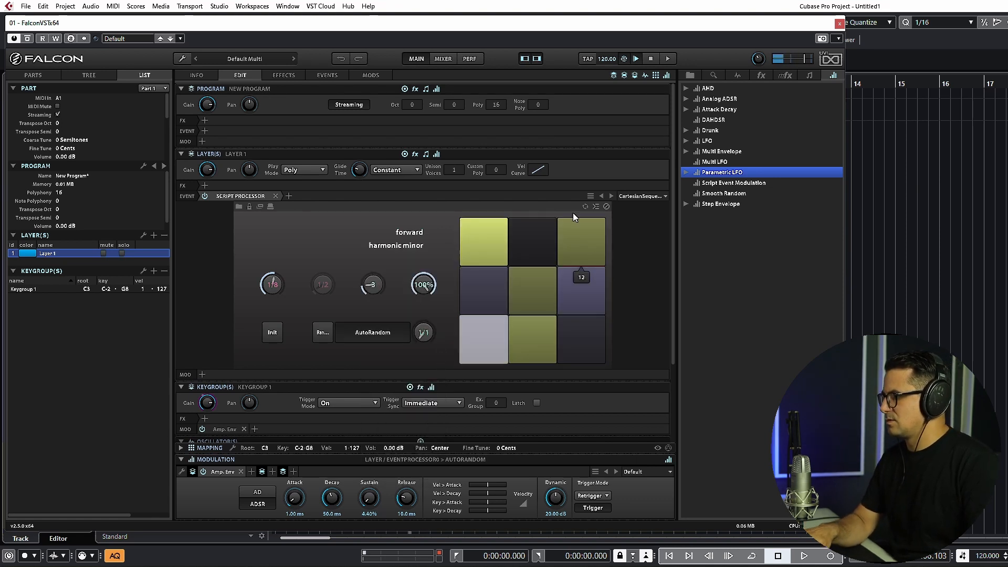
# Step: Set the sequencer's scale to minor (aeolian), randomize the note grid and raise X Speed
pyautogui.click(397, 245)
pyautogui.click(407, 280)
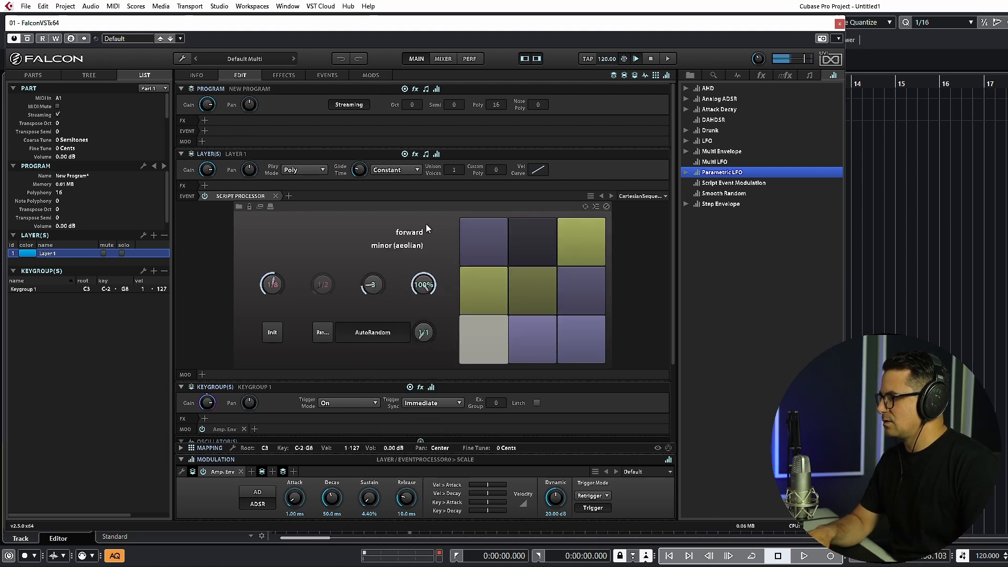
pyautogui.click(324, 331)
pyautogui.moveTo(272, 284); pyautogui.dragTo(273, 245)
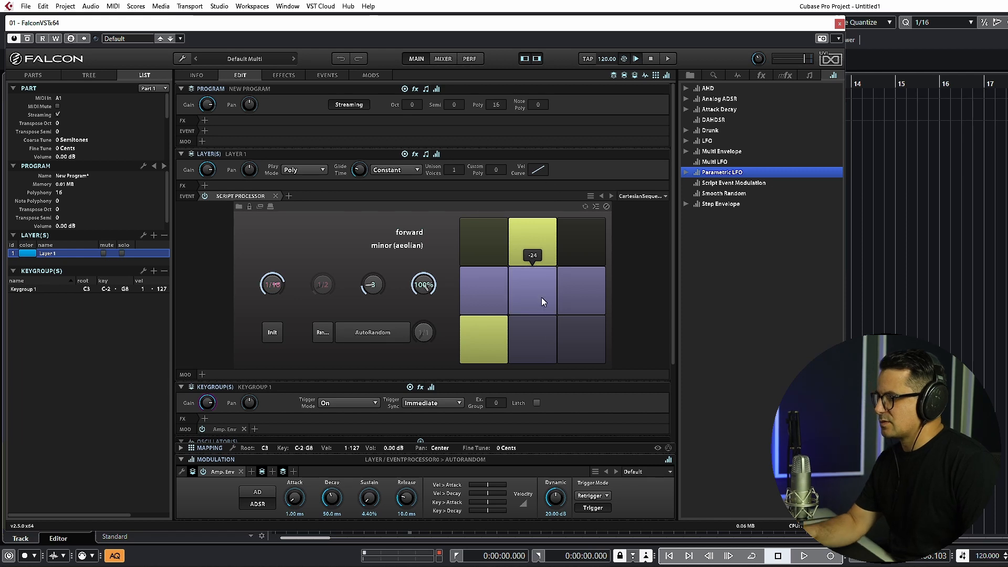
# Step: Adjust the note in the centre cell of the Cartesian Sequencer's grid, setting it to 1
pyautogui.moveTo(541, 266); pyautogui.dragTo(547, 237)
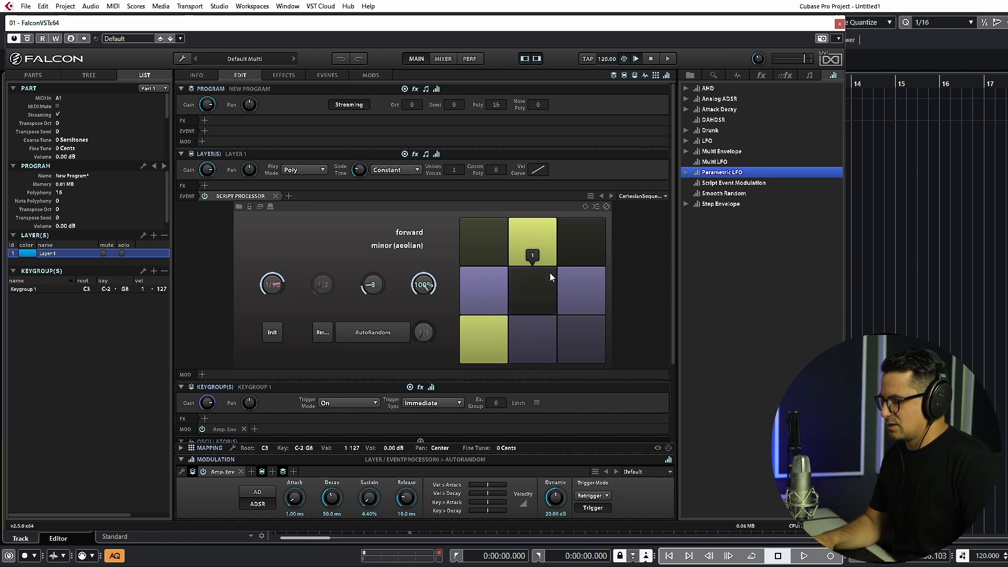
pyautogui.click(548, 299)
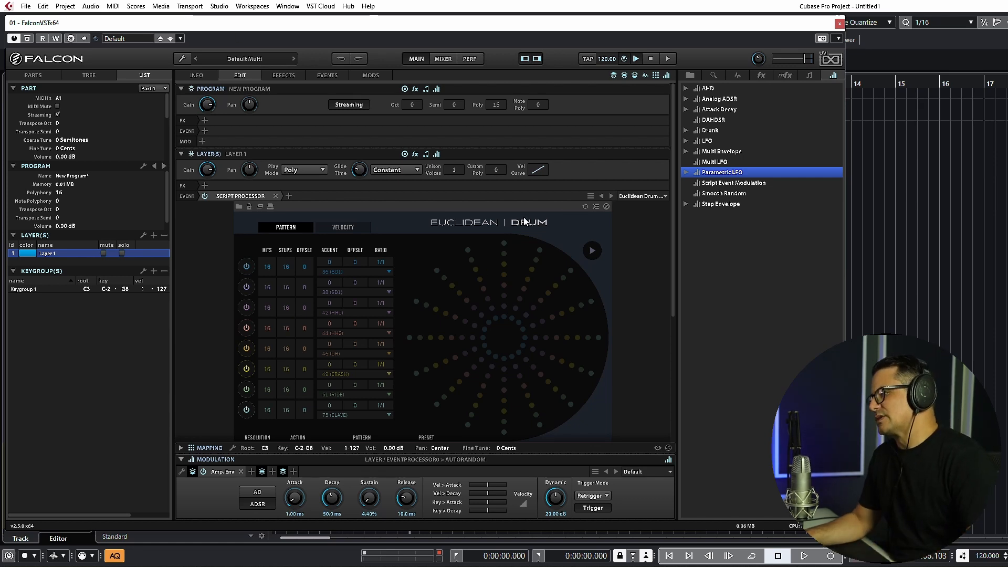
# Step: Advance through the Euclidean script presets and load Euclidean Tonal in the script processor
pyautogui.click(612, 196)
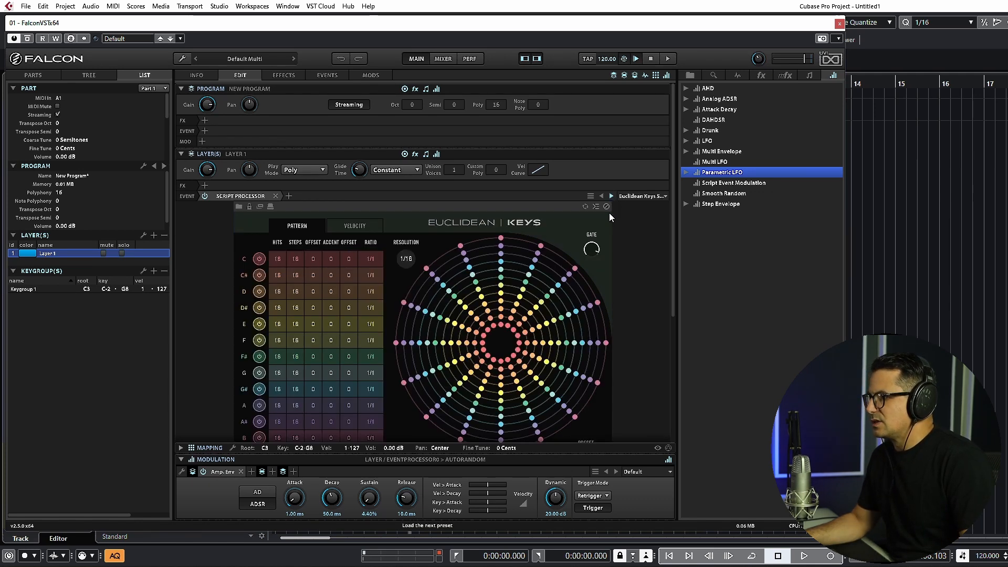
pyautogui.click(611, 196)
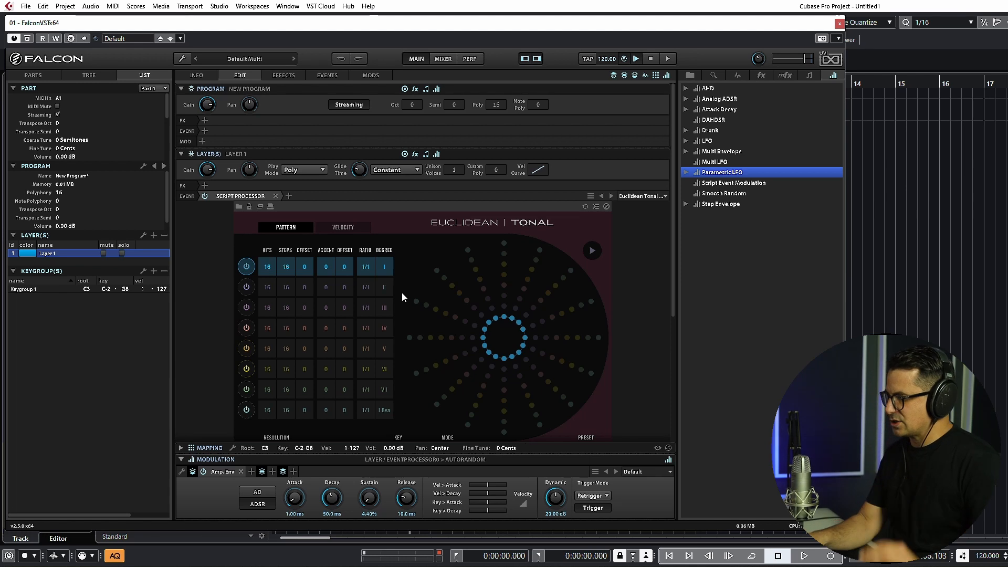
pyautogui.scroll(-1, 565, 302)
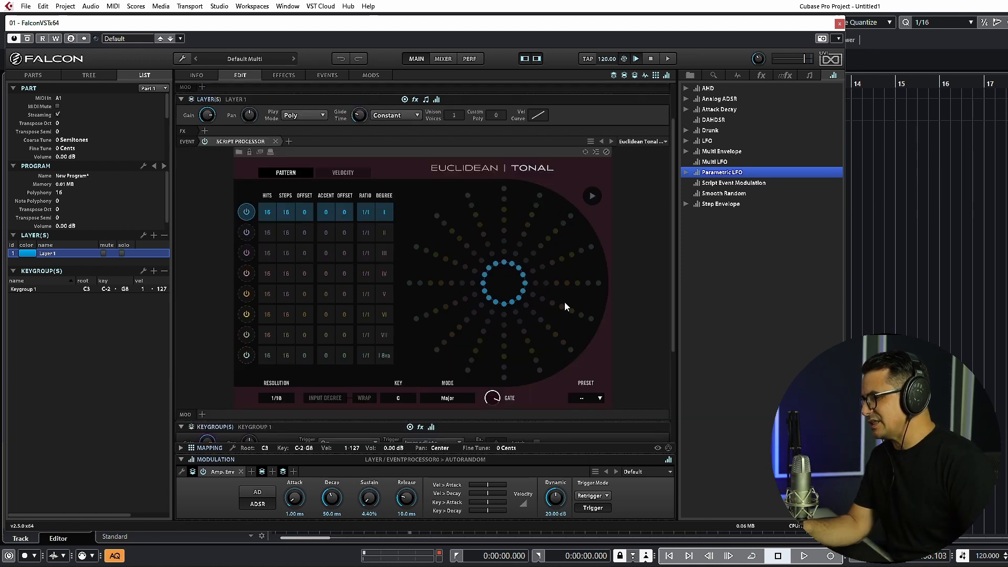
# Step: Apply the Fiver preset in Euclidean Tonal and set its resolution to 1/8
pyautogui.click(583, 398)
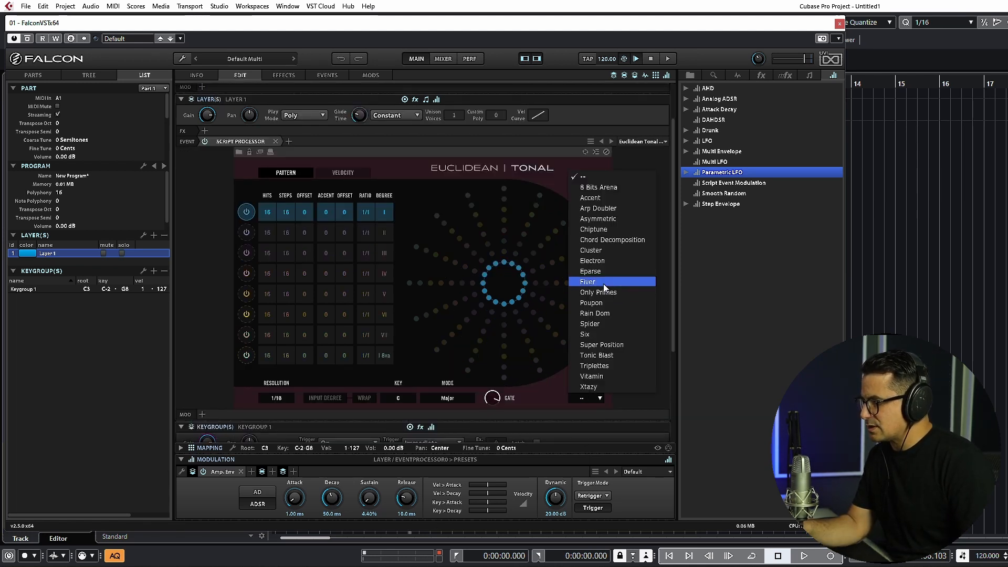
pyautogui.click(583, 282)
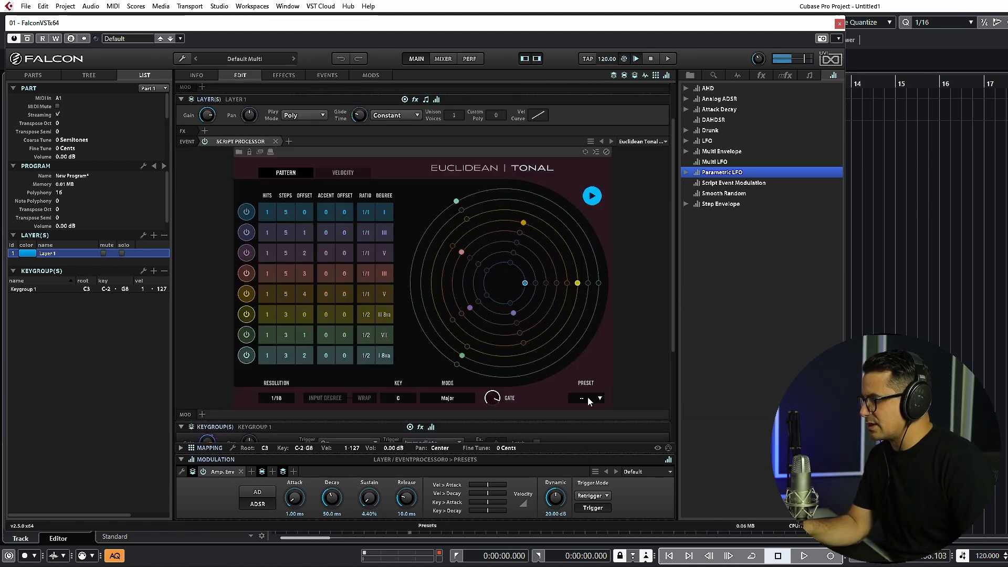
pyautogui.click(269, 398)
pyautogui.click(277, 472)
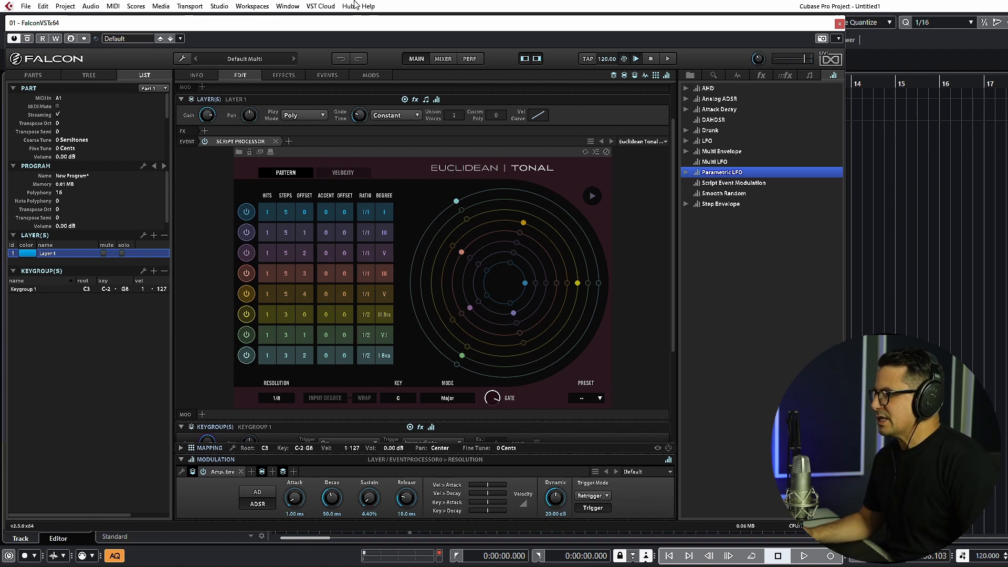
# Step: Load Euclidean Keys and set the C row to 3 hits over 5 steps, the G row to 14 hits and the D# row to 5 hits
pyautogui.click(601, 142)
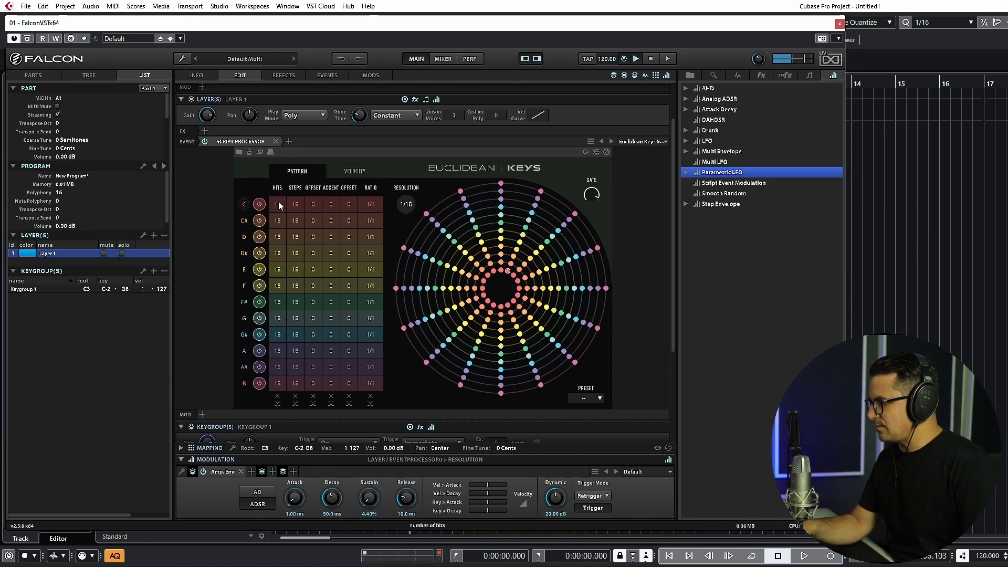
pyautogui.moveTo(278, 200); pyautogui.dragTo(279, 310)
pyautogui.moveTo(292, 204); pyautogui.dragTo(297, 297)
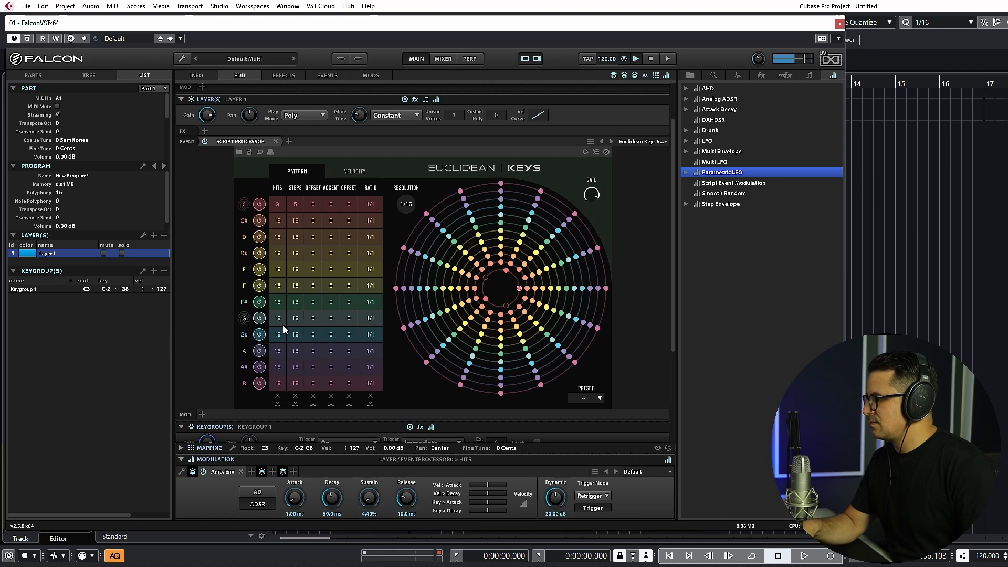
pyautogui.moveTo(282, 326); pyautogui.dragTo(288, 335)
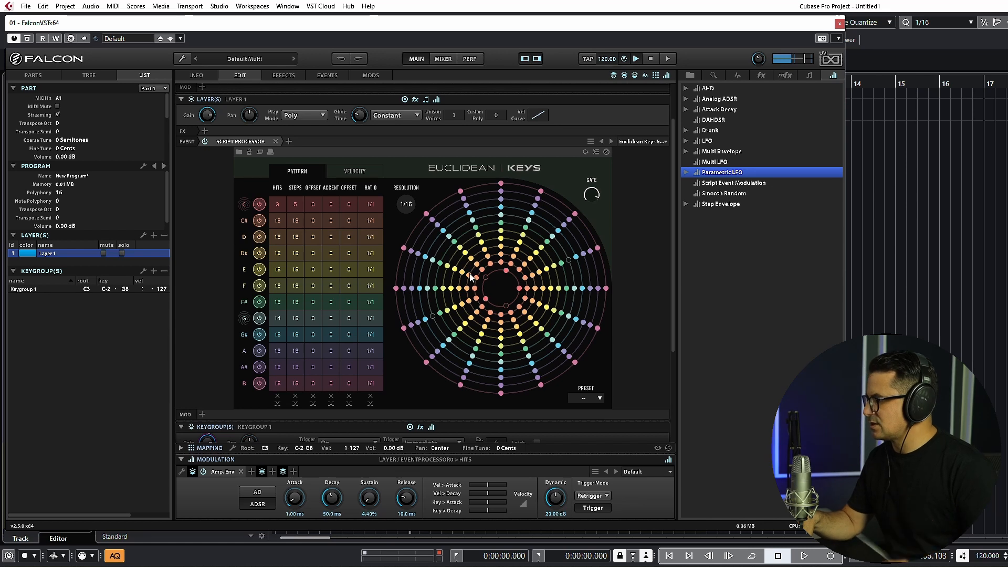
pyautogui.moveTo(279, 254); pyautogui.dragTo(293, 326)
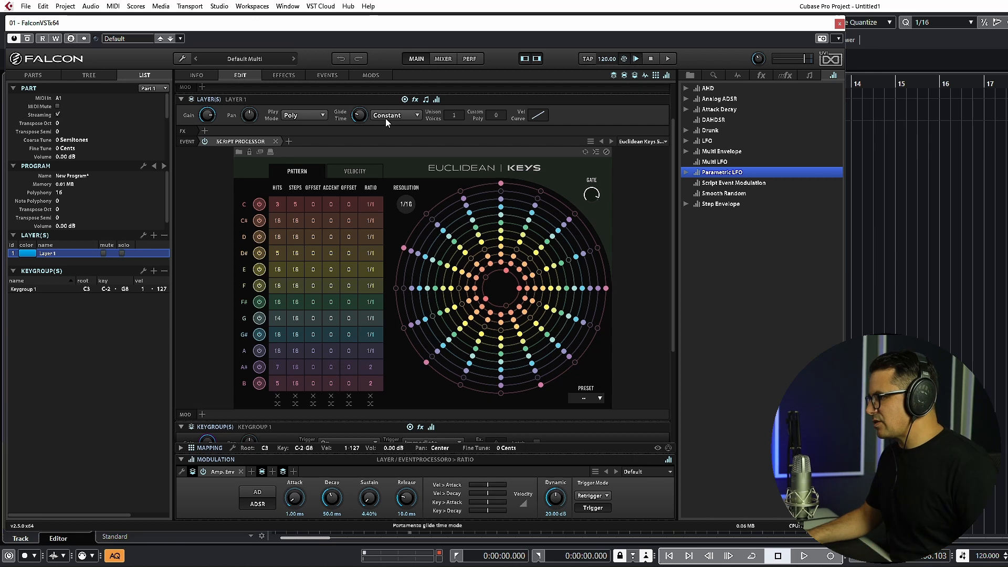
# Step: Apply the Area preset in Euclidean Keys and expand the keyboard mapping view
pyautogui.click(598, 397)
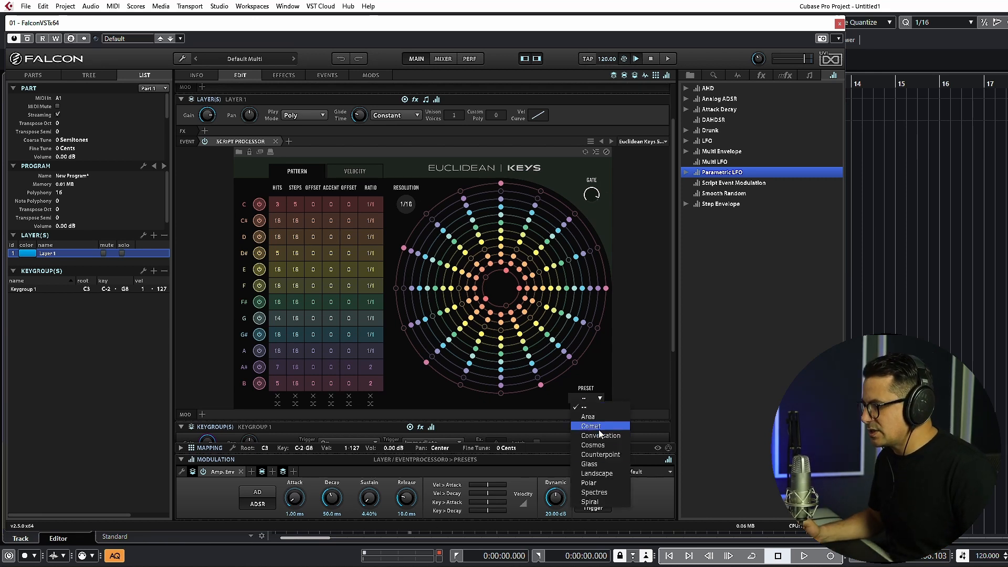
pyautogui.click(600, 416)
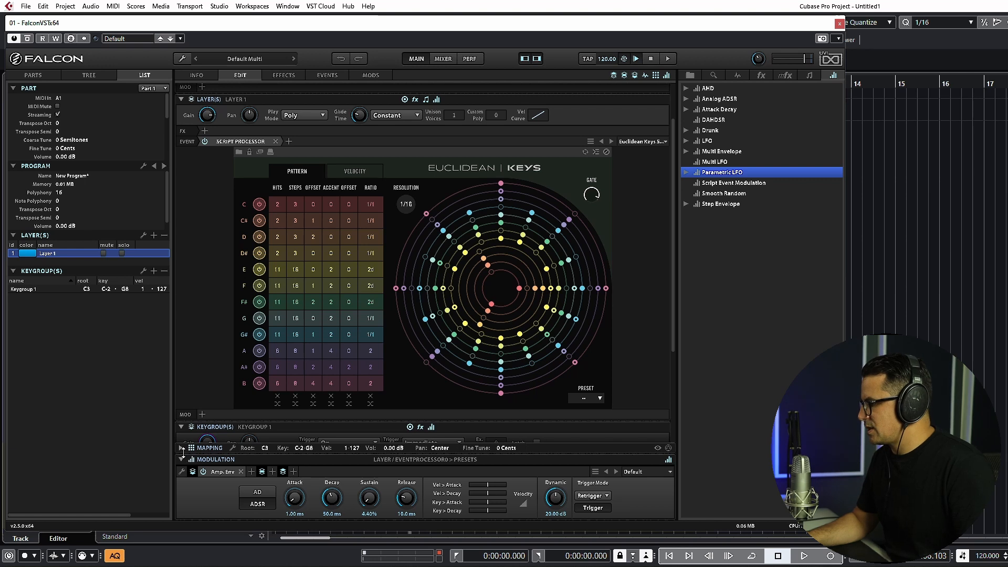
pyautogui.click(182, 448)
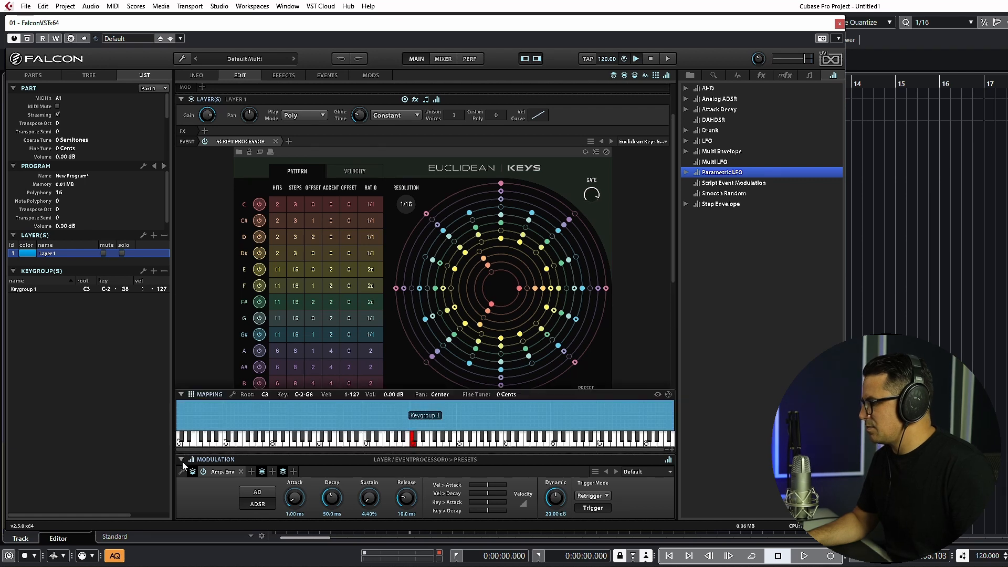
pyautogui.scroll(-3, 208, 307)
pyautogui.scroll(3, 207, 177)
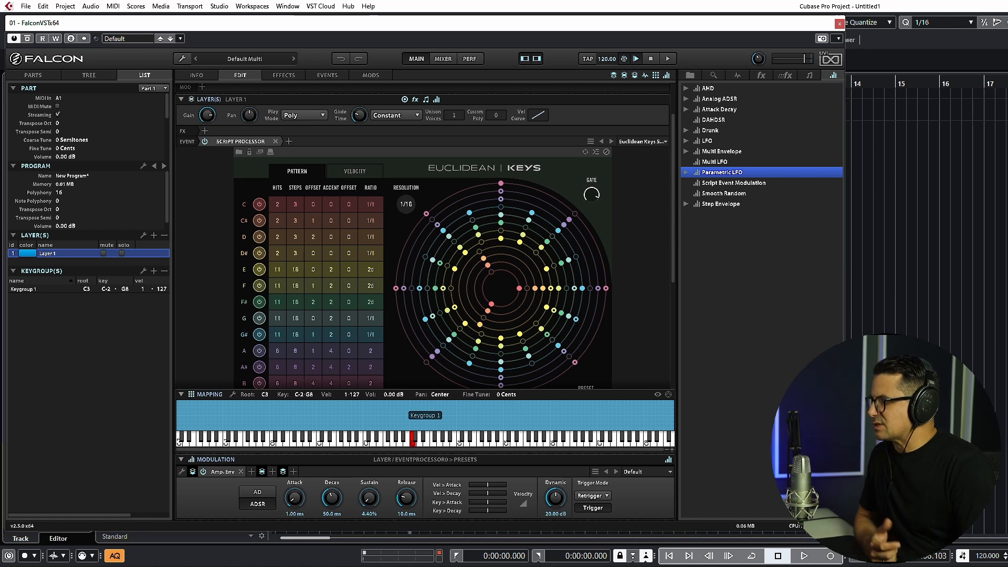
# Step: Adjust the offset in the A# row of the Euclidean Keys pattern
pyautogui.scroll(-3, 430, 287)
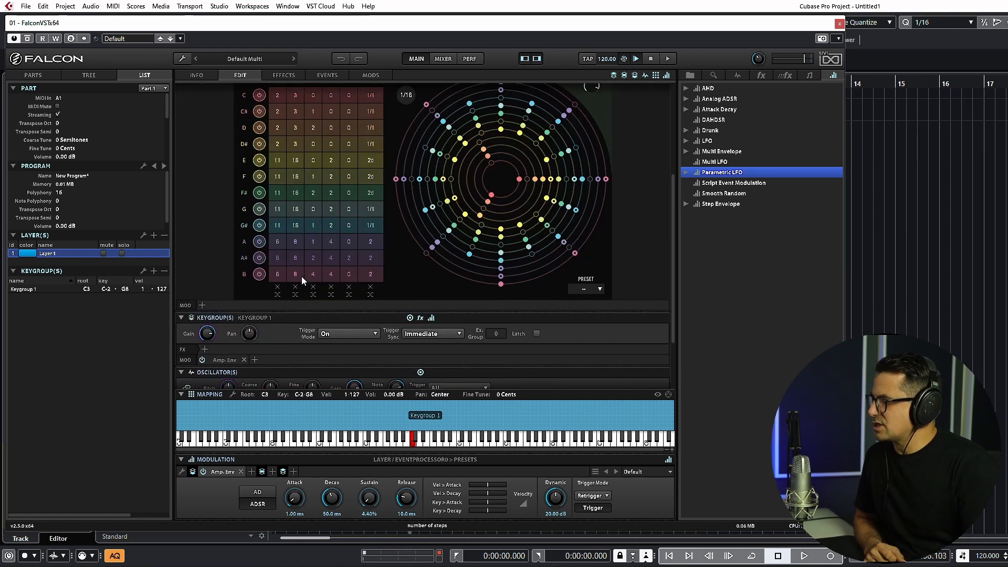
pyautogui.moveTo(314, 259); pyautogui.dragTo(332, 255)
pyautogui.scroll(2, 431, 252)
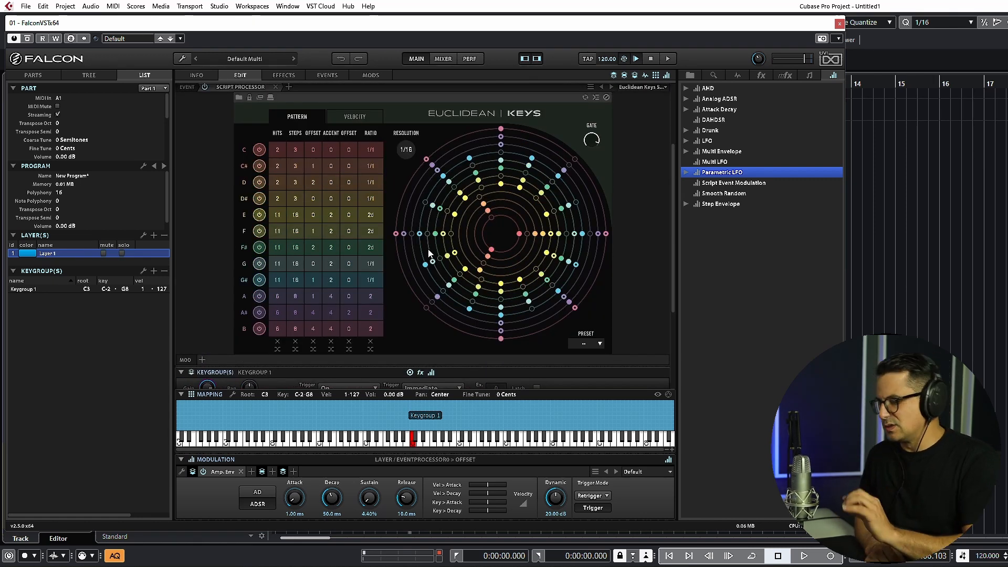
pyautogui.scroll(1, 650, 214)
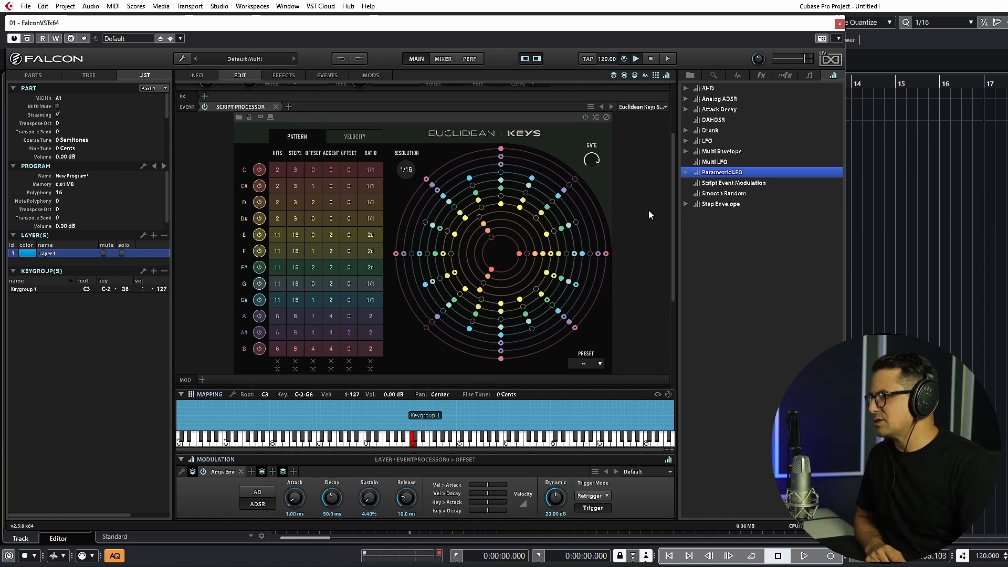
# Step: Load the Probability Arp script and set its octave to 1 with a chance of 39
pyautogui.click(611, 107)
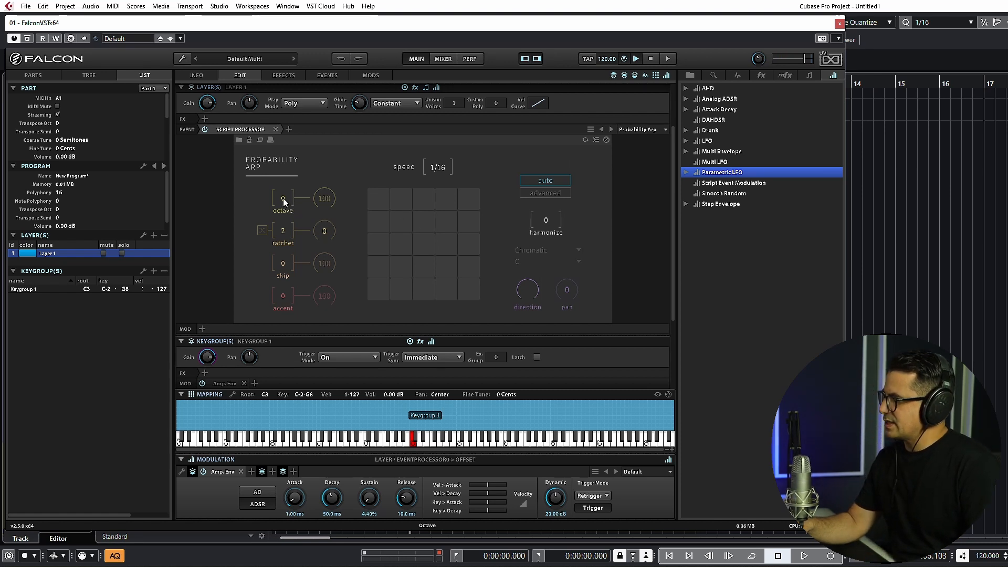
pyautogui.moveTo(283, 201); pyautogui.dragTo(285, 187)
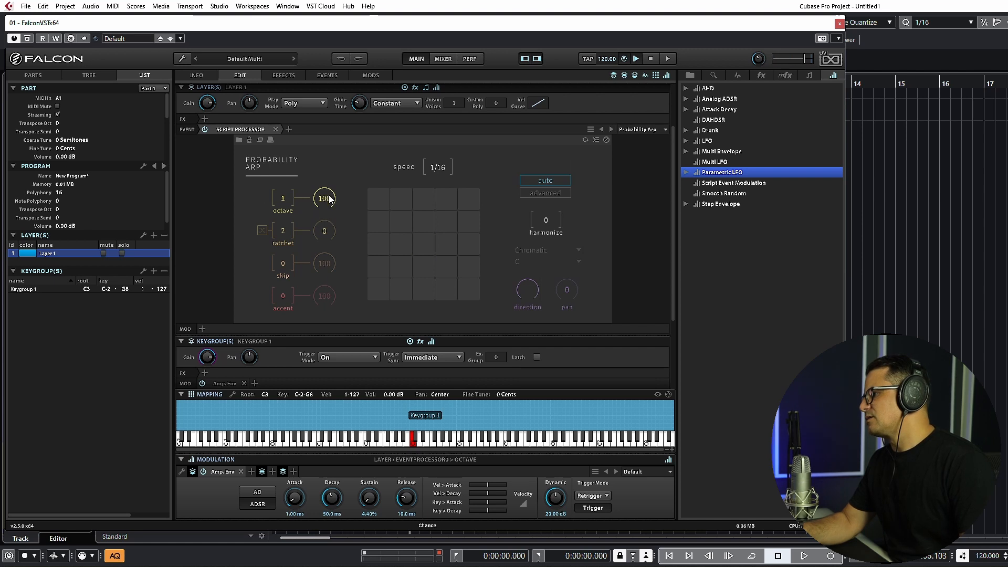
pyautogui.moveTo(330, 199); pyautogui.dragTo(339, 232)
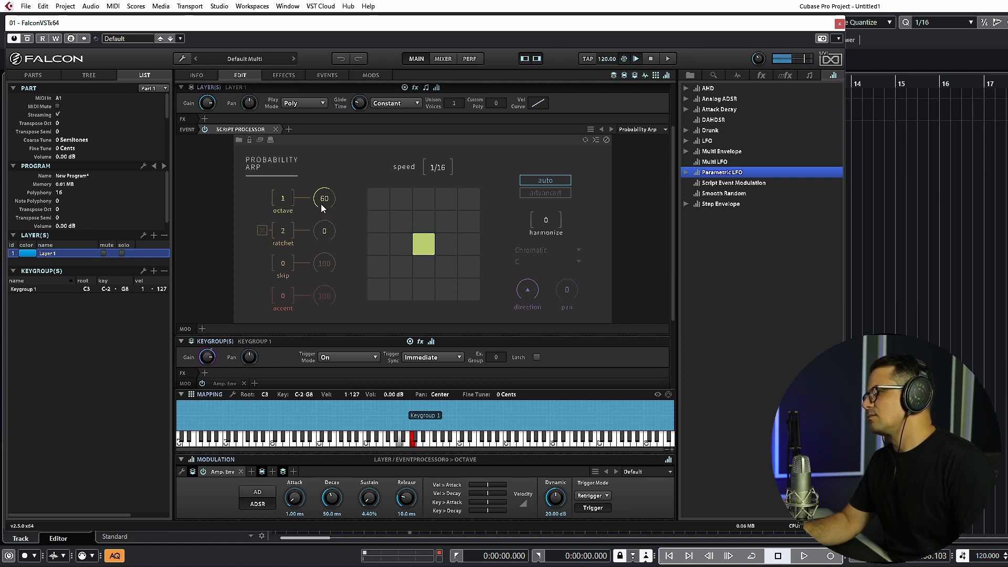
pyautogui.moveTo(321, 205); pyautogui.dragTo(326, 235)
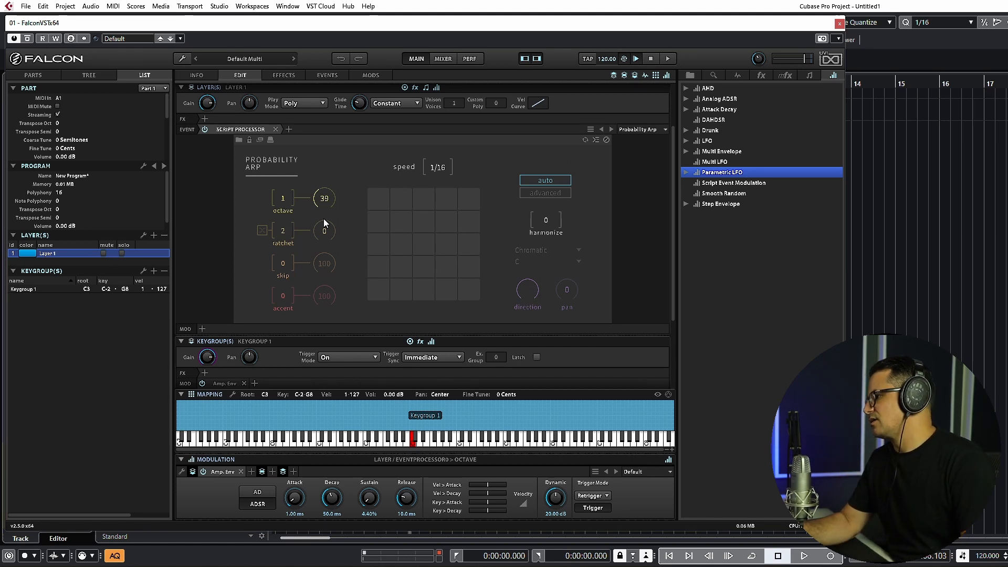
# Step: Try the arp's ratchet chance at 100, then settle it at 27
pyautogui.moveTo(324, 233); pyautogui.dragTo(330, 199)
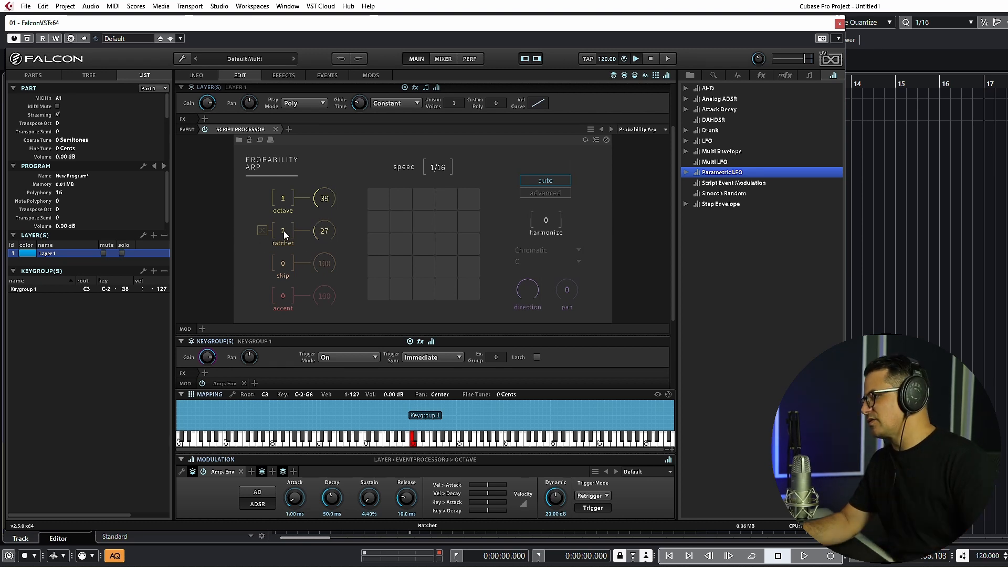
pyautogui.moveTo(331, 240); pyautogui.dragTo(330, 198)
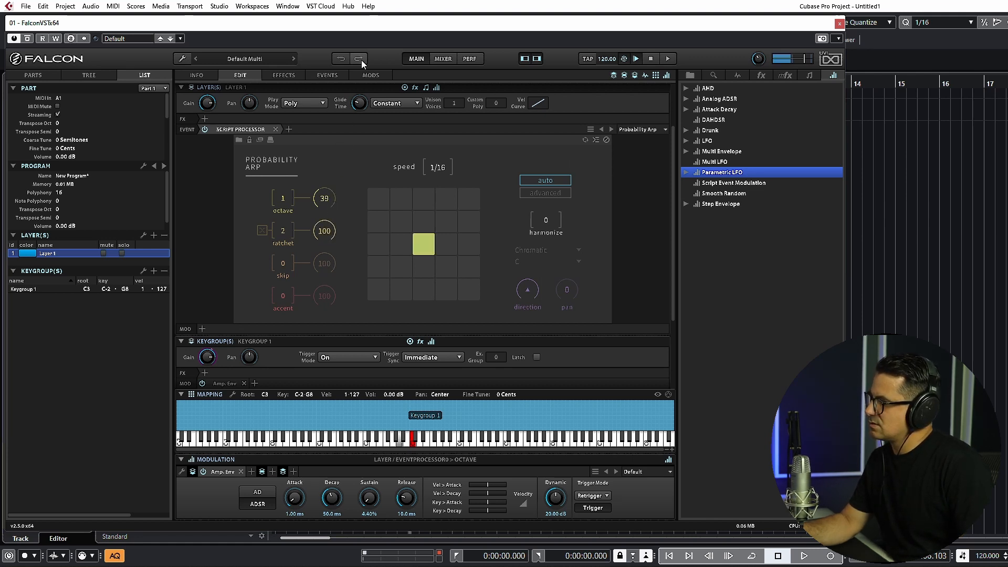
pyautogui.moveTo(324, 232); pyautogui.dragTo(329, 317)
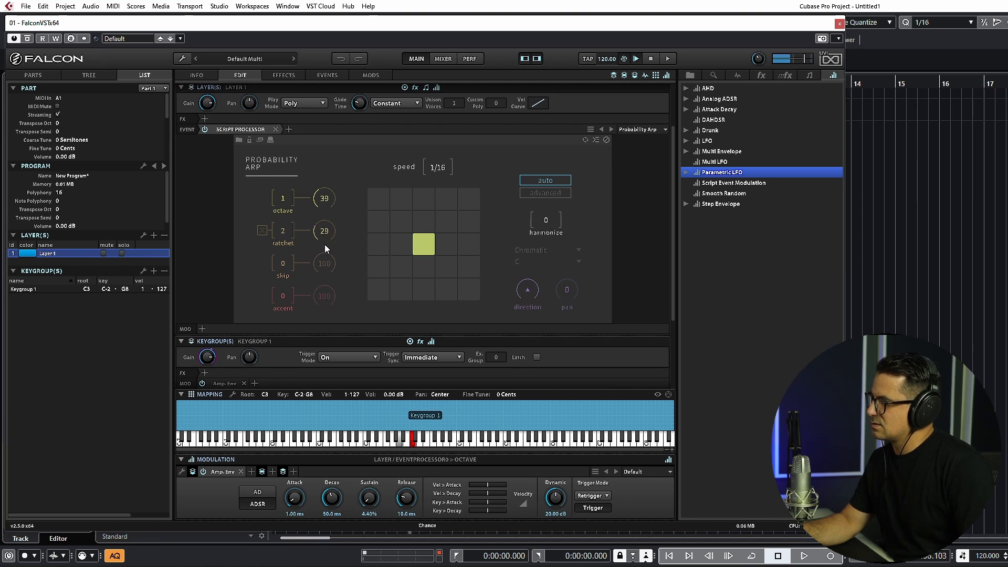
pyautogui.moveTo(325, 248); pyautogui.dragTo(325, 243)
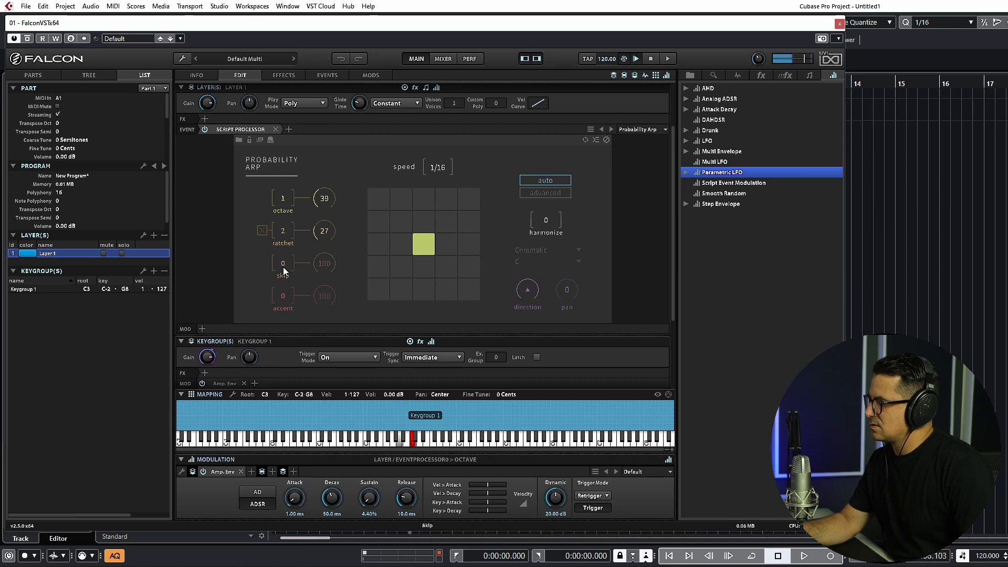
# Step: Set the arp's skip to 1/3 with a chance of 71 and its accent to 1/5 with a chance of 80
pyautogui.moveTo(283, 268); pyautogui.dragTo(285, 261)
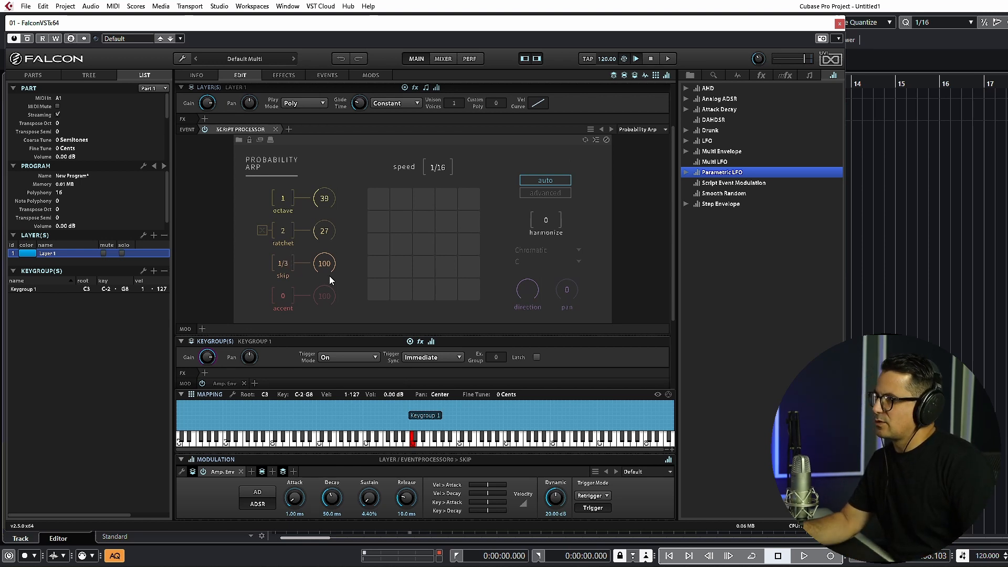
pyautogui.moveTo(326, 283); pyautogui.dragTo(325, 303)
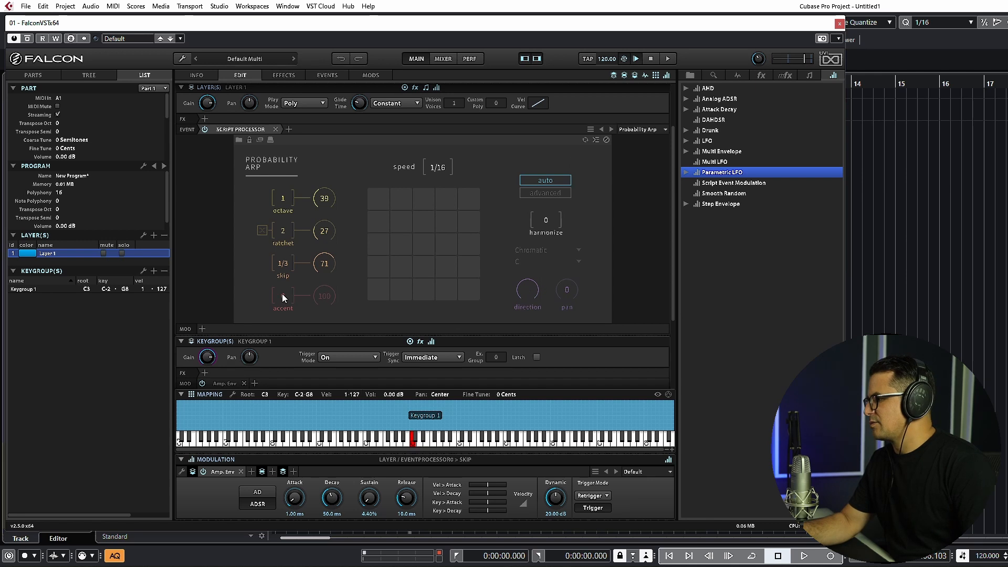
pyautogui.moveTo(285, 294); pyautogui.dragTo(288, 266)
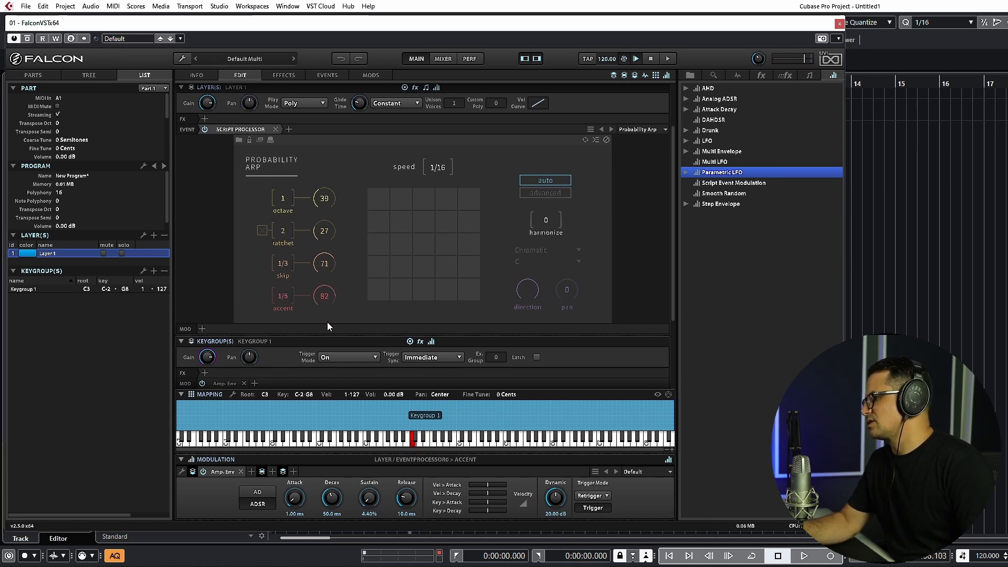
pyautogui.moveTo(327, 322); pyautogui.dragTo(327, 324)
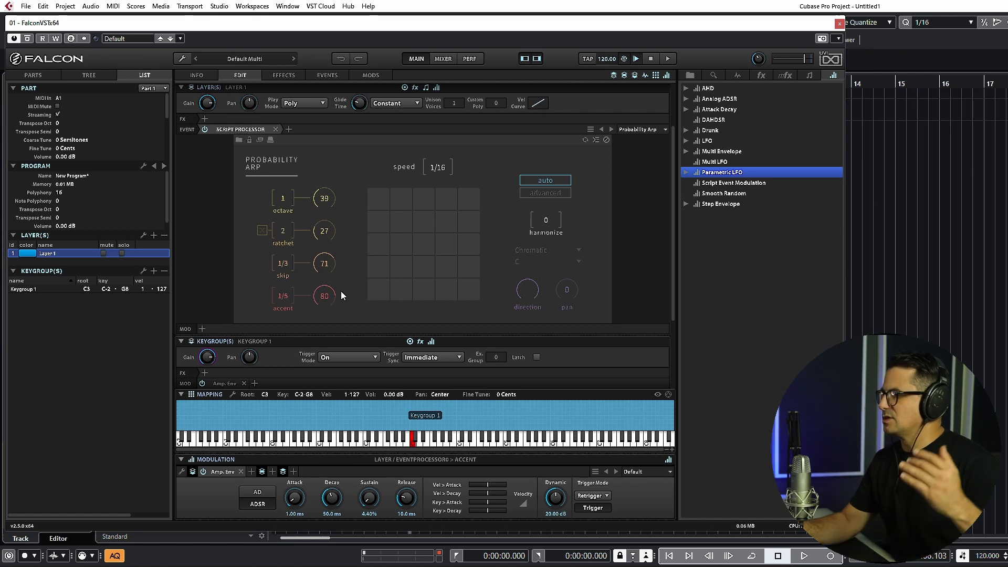
# Step: Set the arp's direction to up-down and raise its pan to 82, keeping auto mode on
pyautogui.click(558, 193)
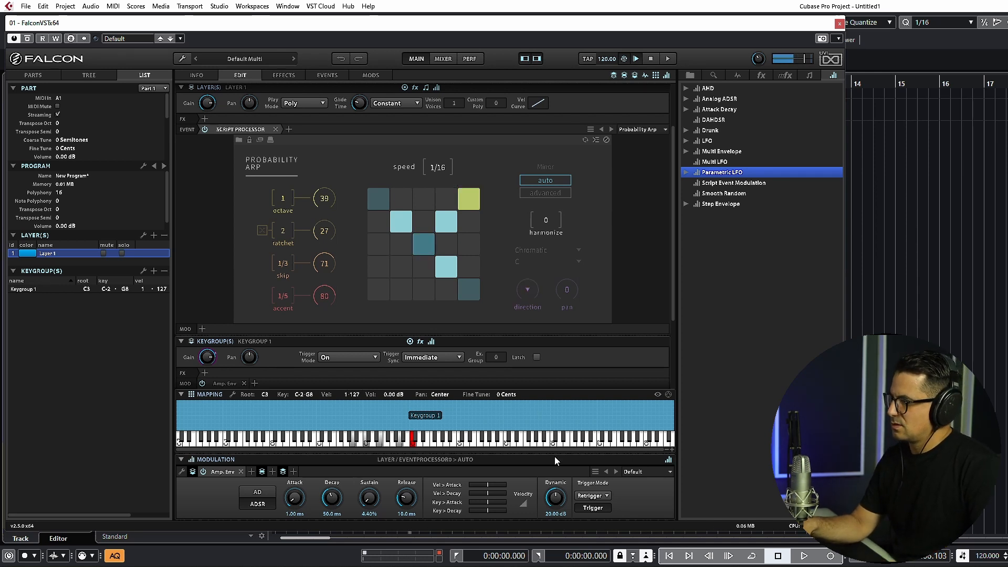
pyautogui.moveTo(533, 285); pyautogui.dragTo(528, 226)
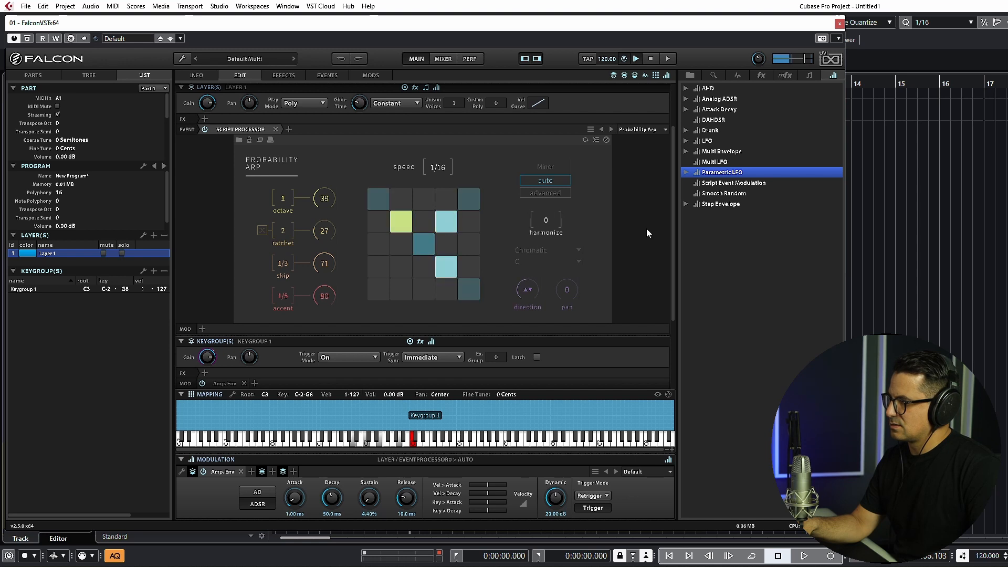
pyautogui.moveTo(559, 295); pyautogui.dragTo(568, 173)
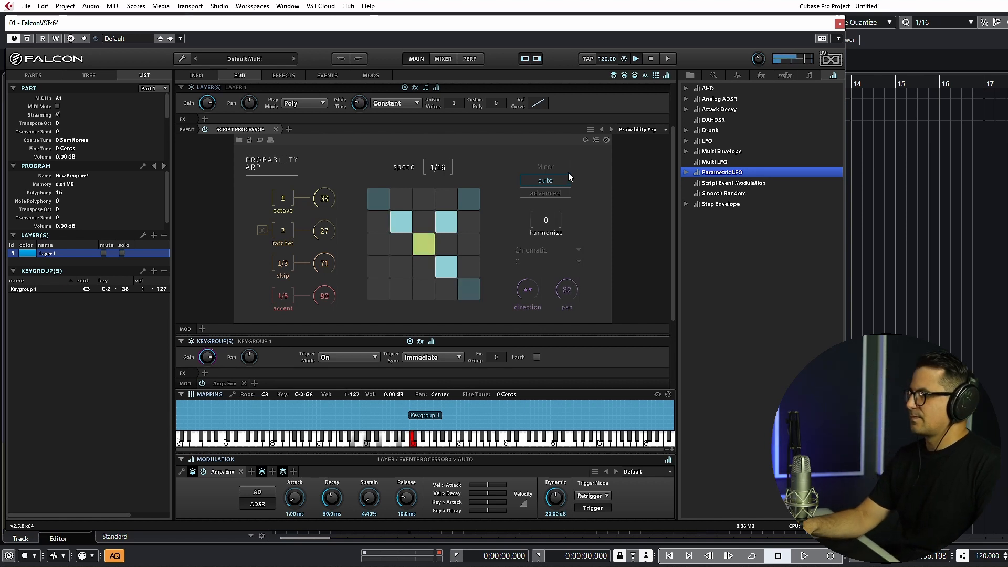
# Step: Add a Dual Delay effect to the layer and set its feedback to 36.40%
pyautogui.click(205, 117)
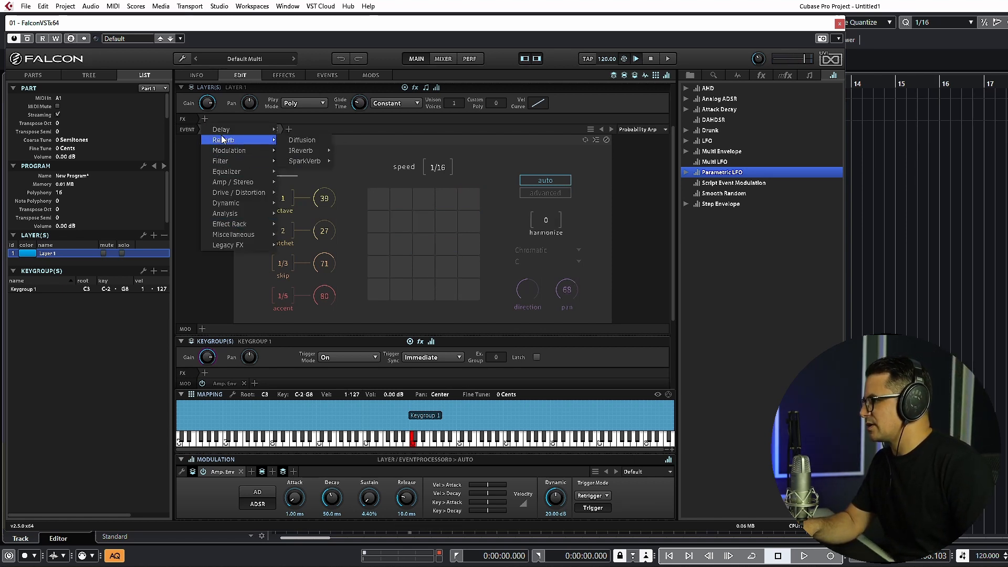
pyautogui.moveTo(223, 129)
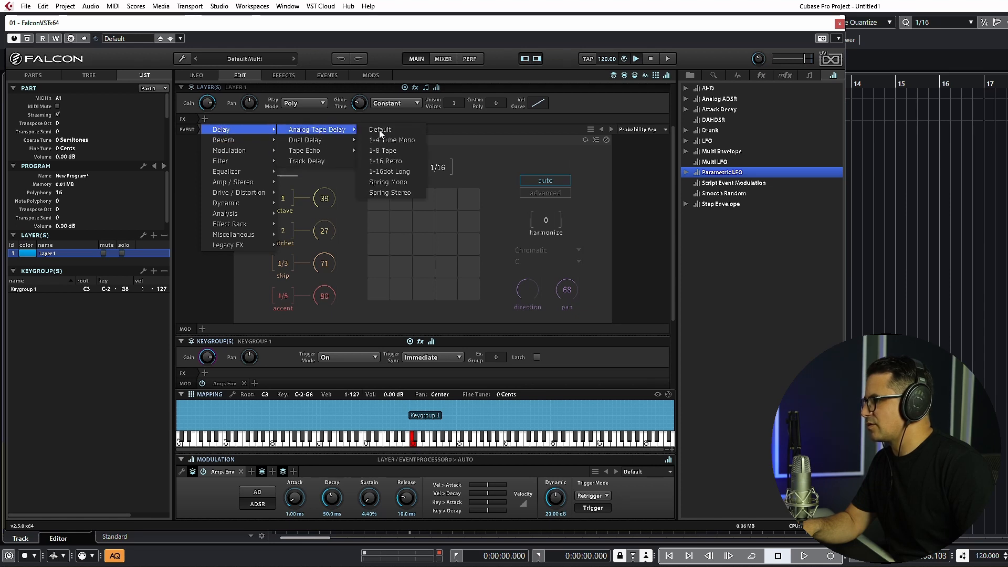
pyautogui.click(305, 140)
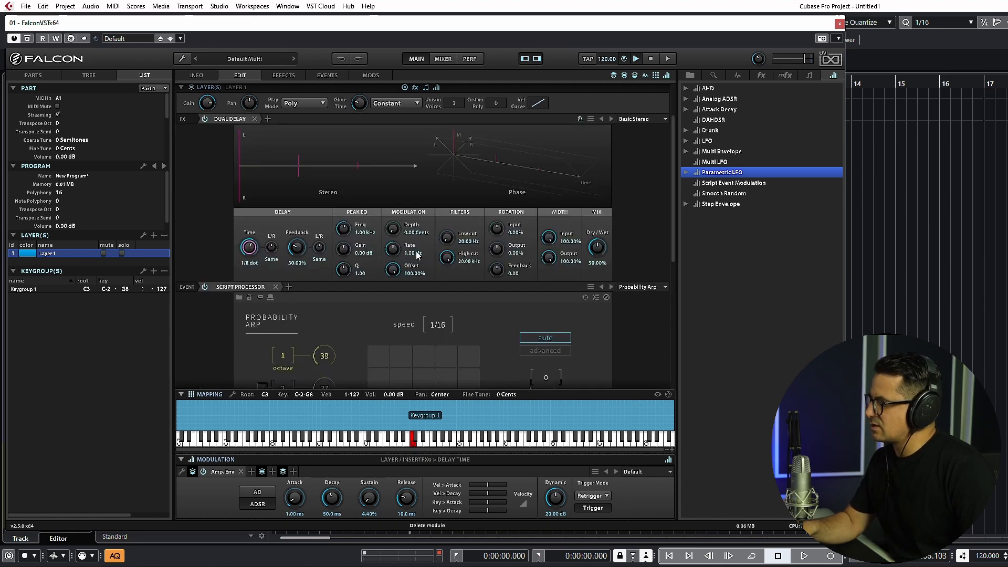
pyautogui.moveTo(303, 250); pyautogui.dragTo(303, 245)
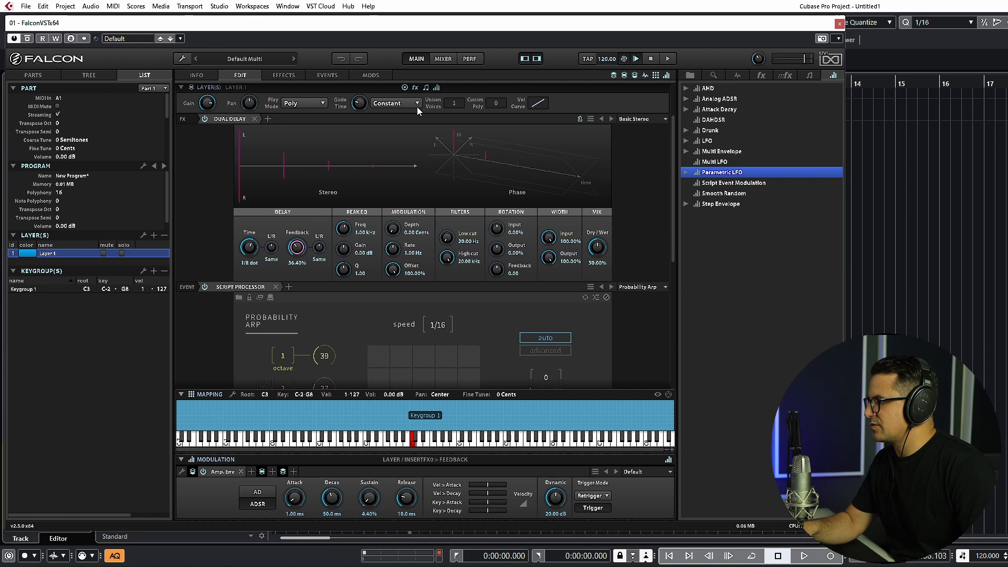
# Step: Add a SparkVerb reverb with the Big Plate preset after the delay and set its mix to 31.20%
pyautogui.click(268, 119)
pyautogui.moveTo(301, 140)
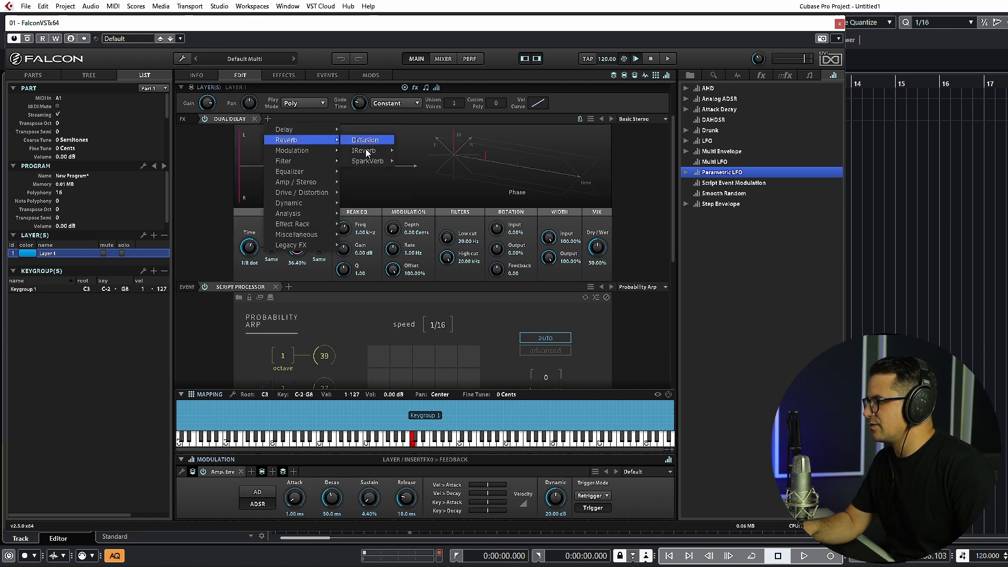
pyautogui.moveTo(365, 160)
pyautogui.click(426, 171)
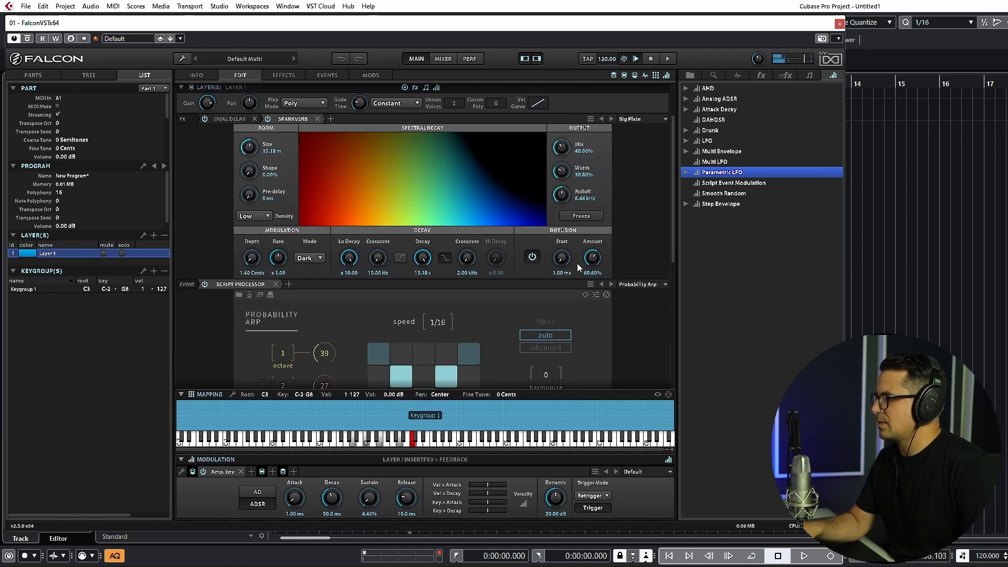
pyautogui.moveTo(561, 156); pyautogui.dragTo(560, 159)
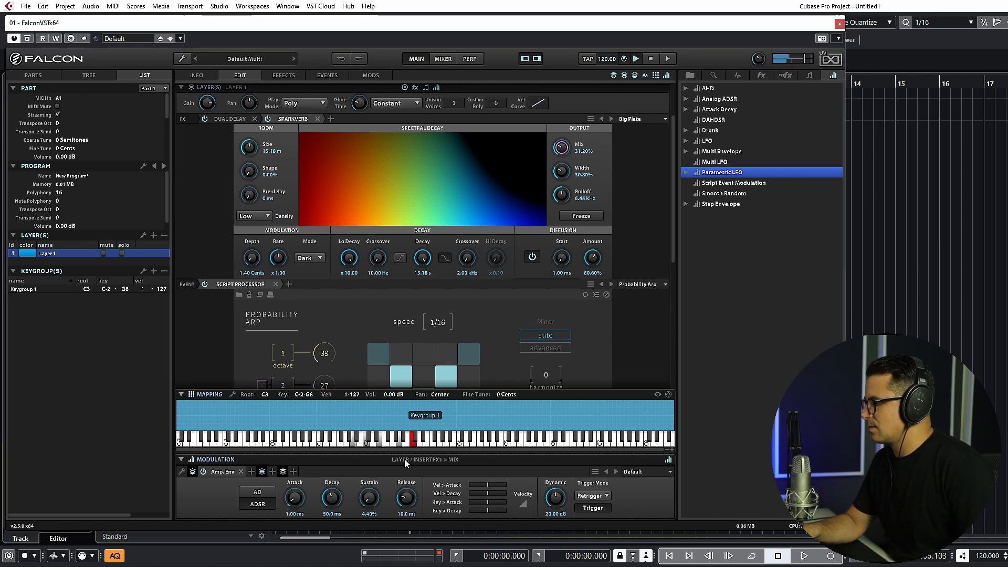
# Step: Set the keygroup gain to 1.82 dB and raise the Probability Arp's harmonize amount
pyautogui.scroll(-5, 206, 232)
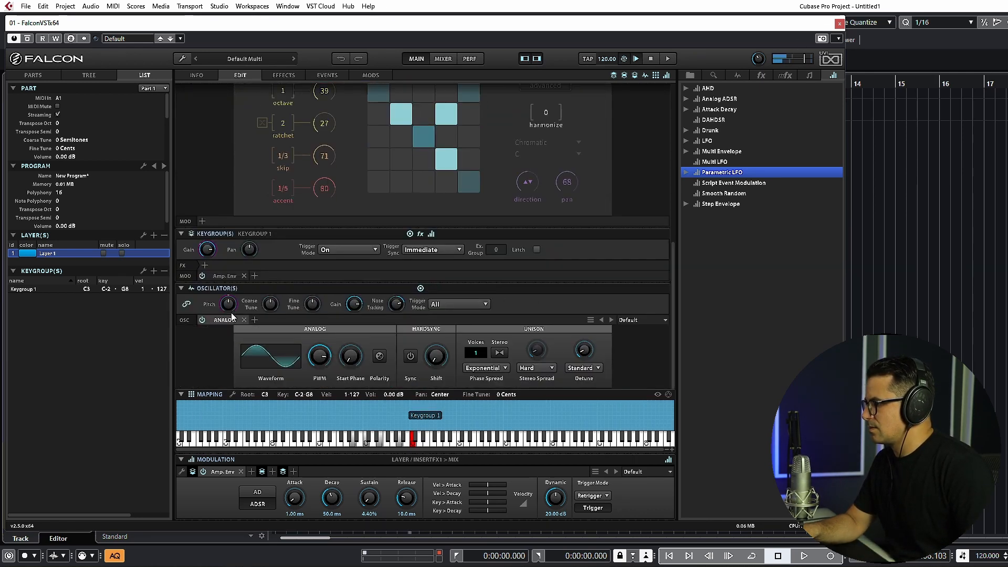
pyautogui.moveTo(209, 252); pyautogui.dragTo(211, 246)
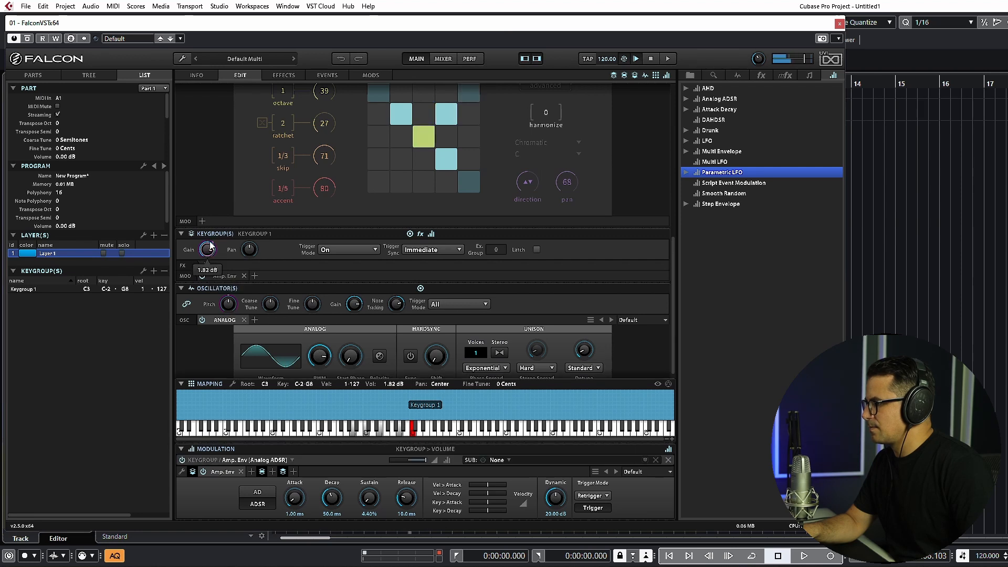
pyautogui.scroll(3, 334, 124)
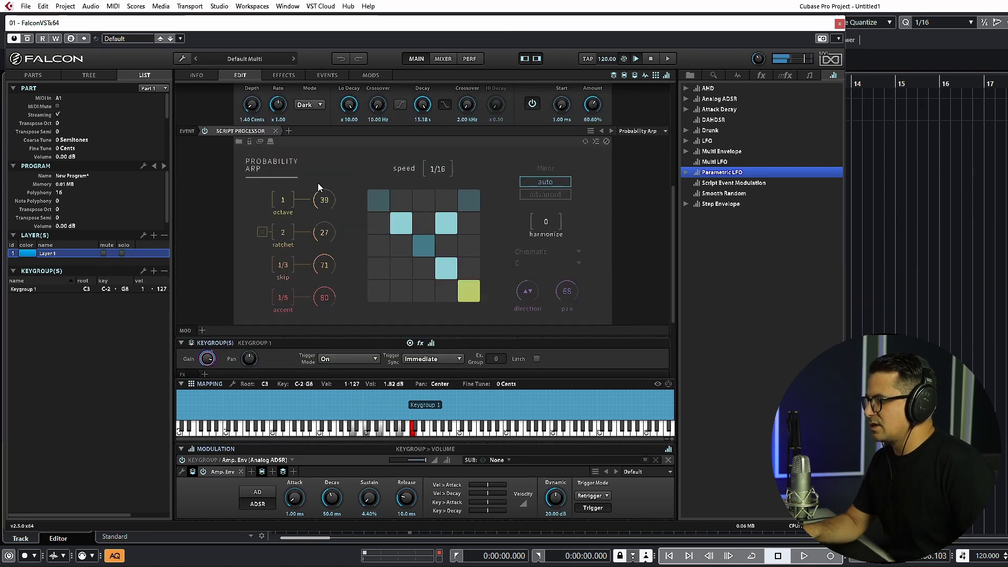
pyautogui.click(546, 223)
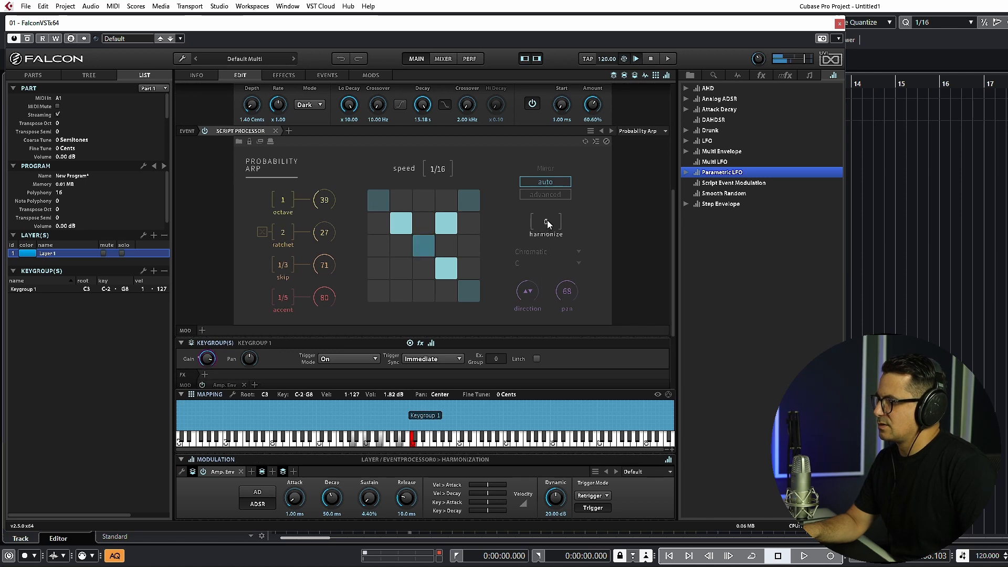
pyautogui.moveTo(547, 224); pyautogui.dragTo(547, 134)
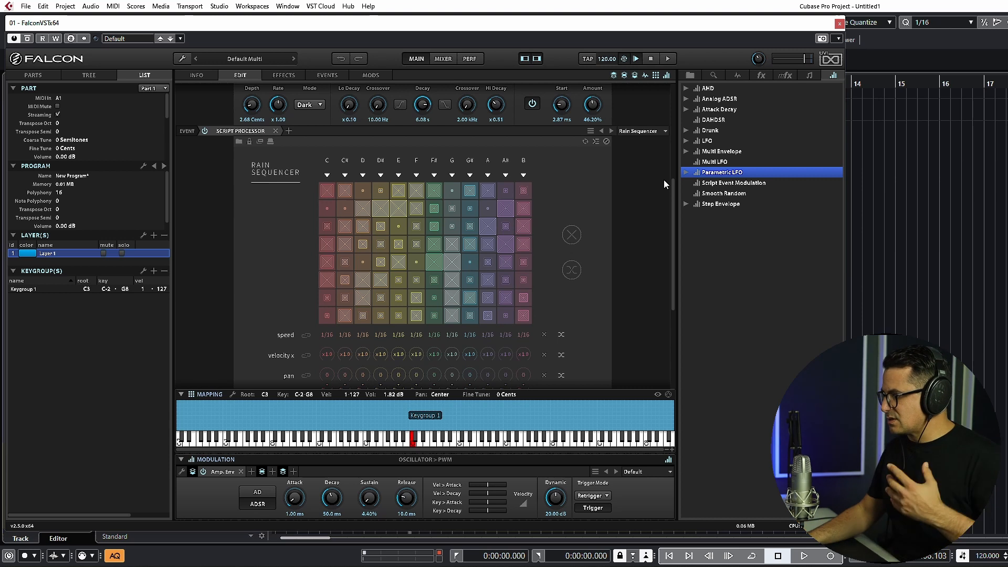
# Step: Apply full randomization to the Rain Sequencer's grid four times
pyautogui.scroll(-2, 602, 236)
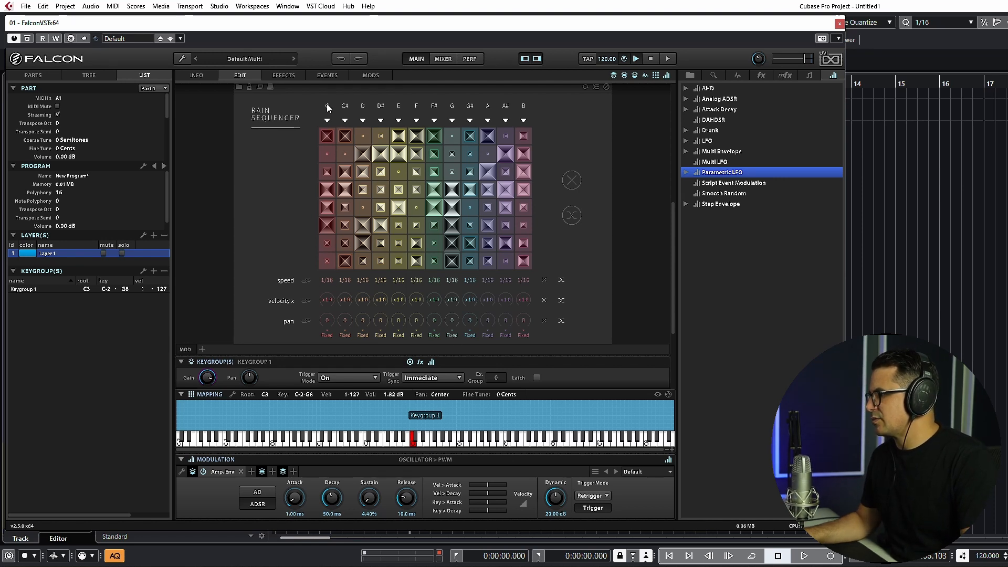
pyautogui.click(575, 221)
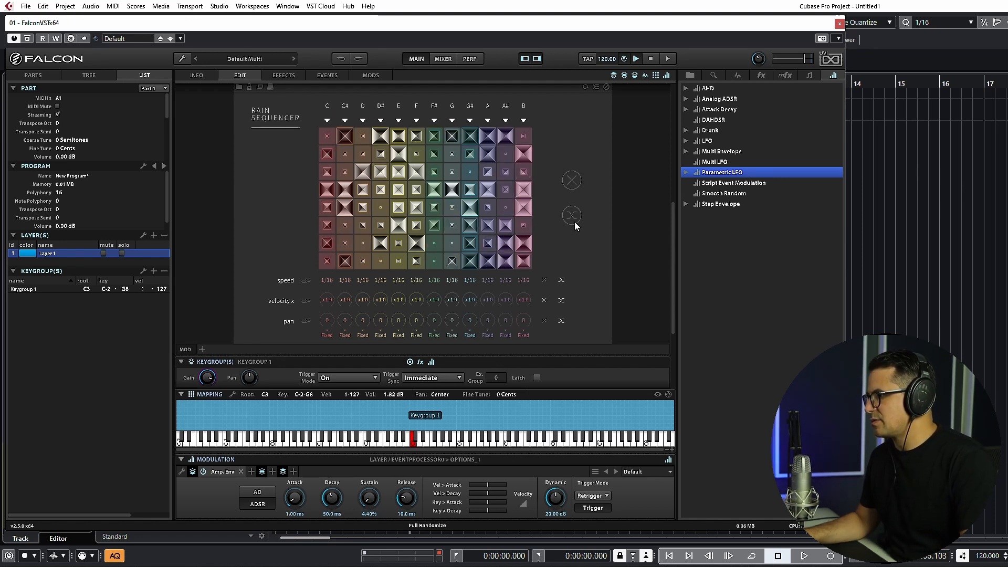
pyautogui.click(574, 222)
pyautogui.click(574, 221)
pyautogui.click(575, 222)
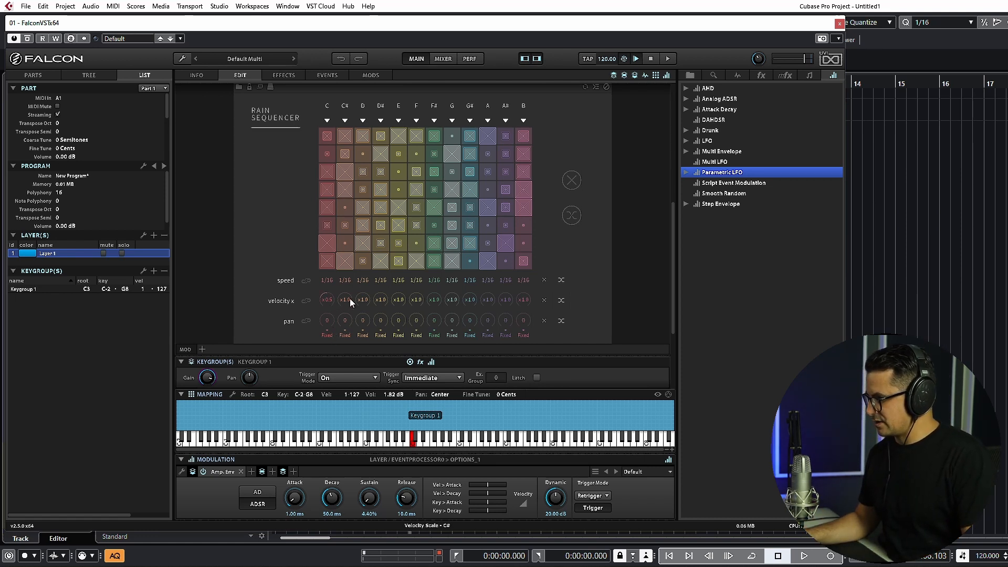
pyautogui.moveTo(328, 259)
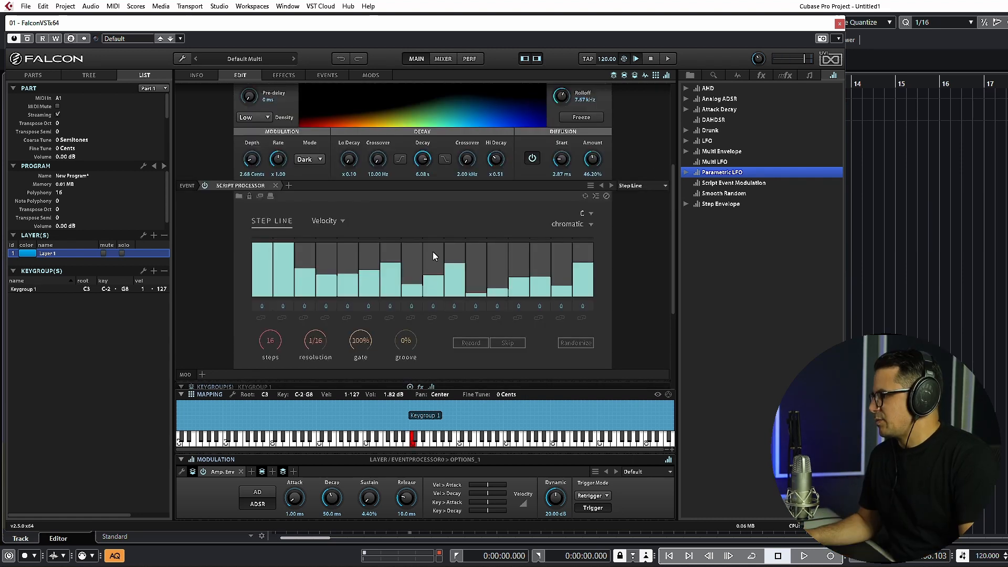
# Step: Load the Warp Sequencer script and set its mutate value to 3
pyautogui.click(611, 186)
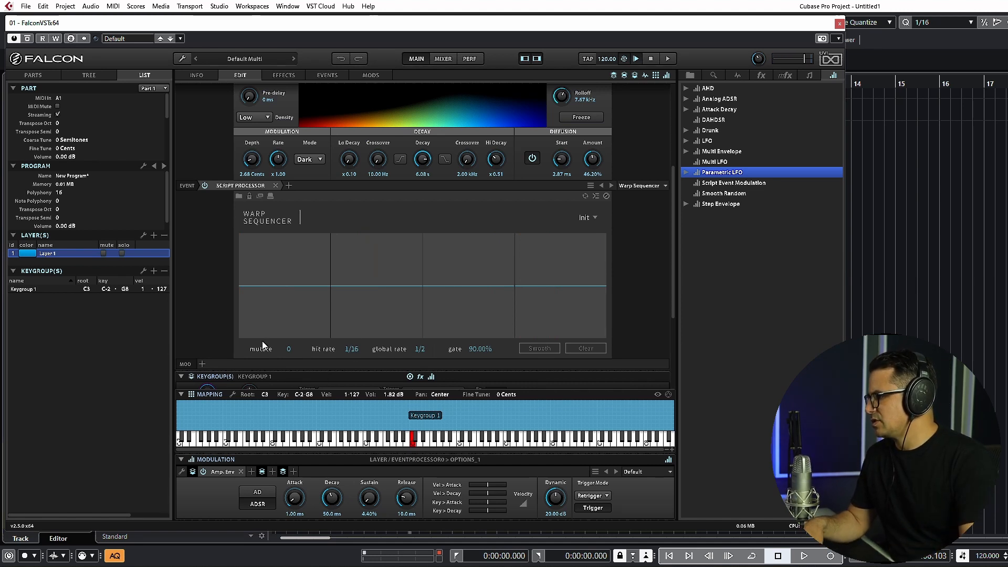
pyautogui.click(285, 350)
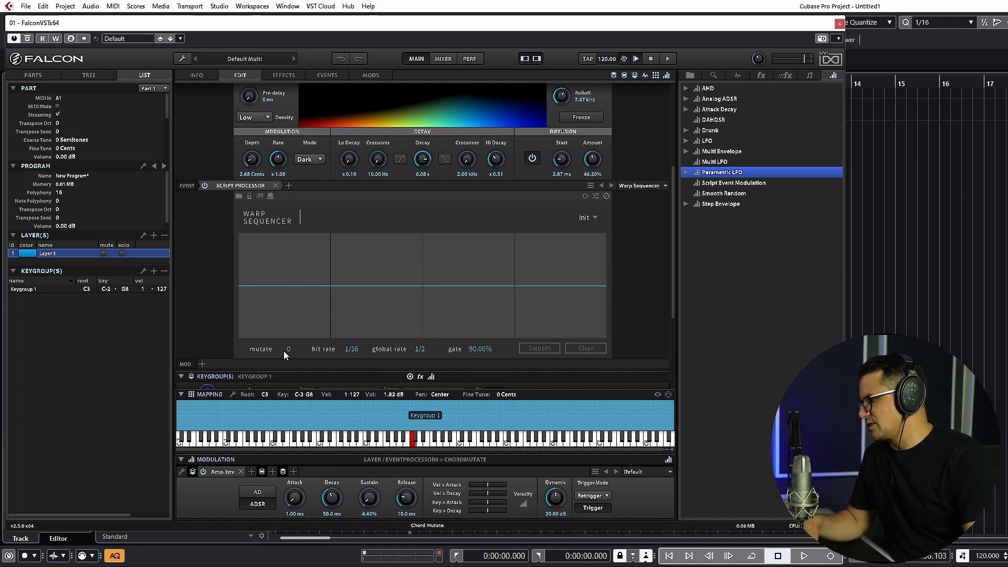
pyautogui.moveTo(284, 351); pyautogui.dragTo(294, 307)
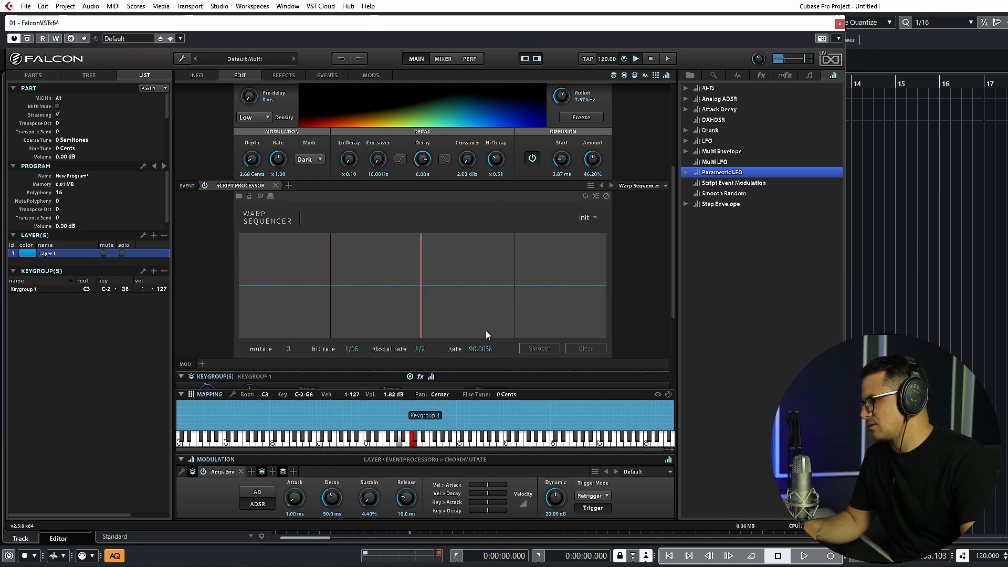
# Step: Set the Warp Sequencer's gate to 69.80% and its global rate to x2
pyautogui.moveTo(488, 349); pyautogui.dragTo(496, 438)
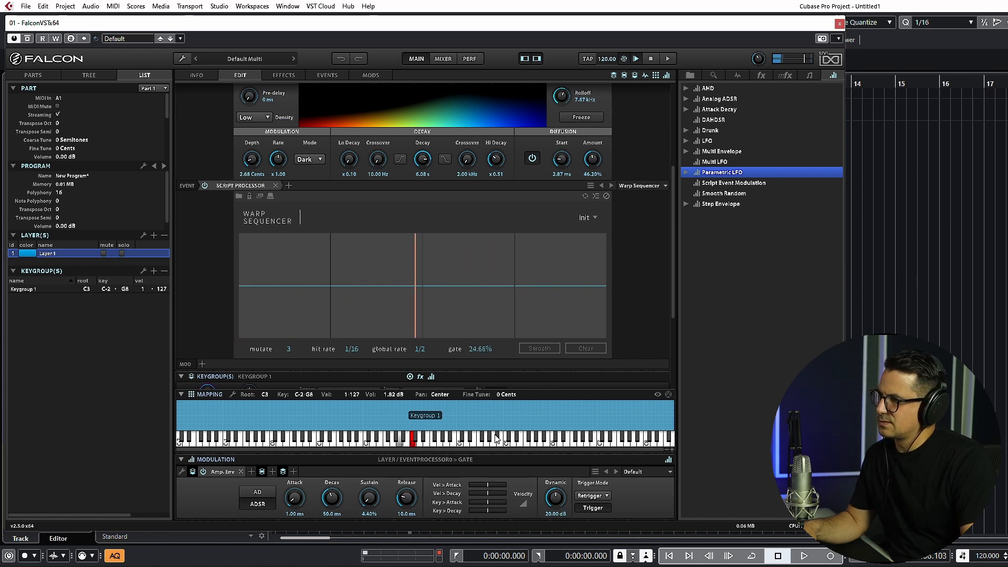
pyautogui.moveTo(497, 391); pyautogui.dragTo(497, 374)
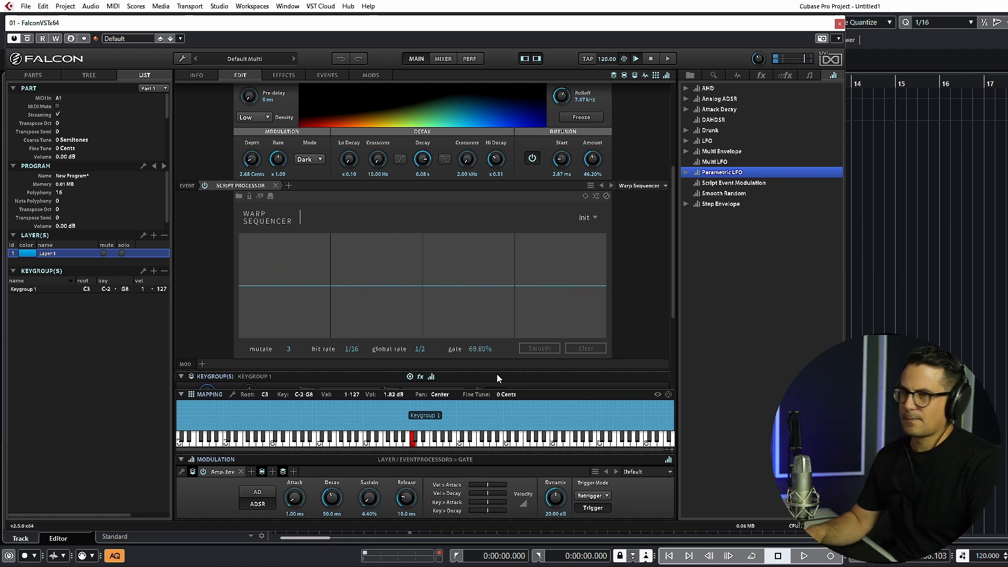
pyautogui.click(419, 350)
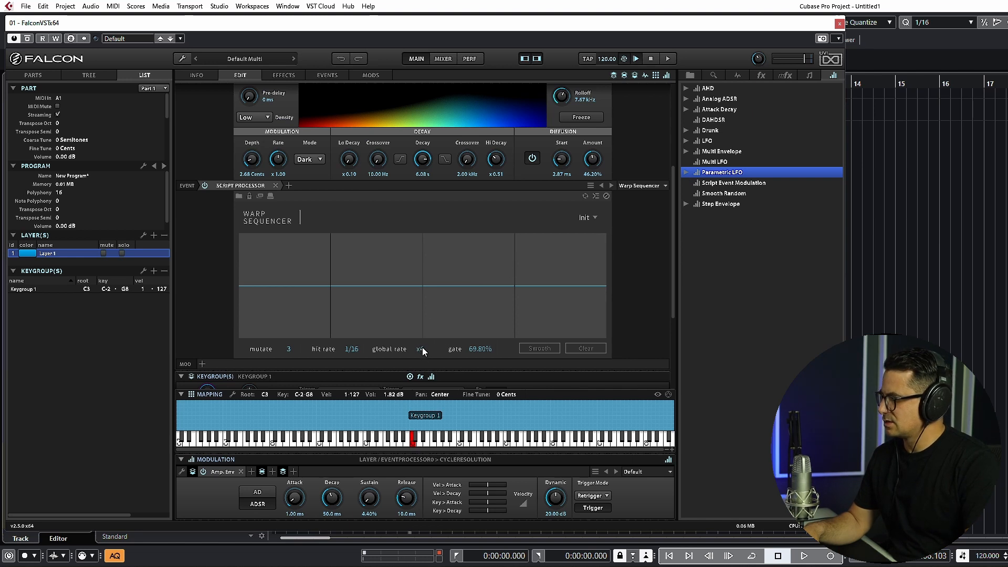
pyautogui.moveTo(422, 347); pyautogui.dragTo(427, 340)
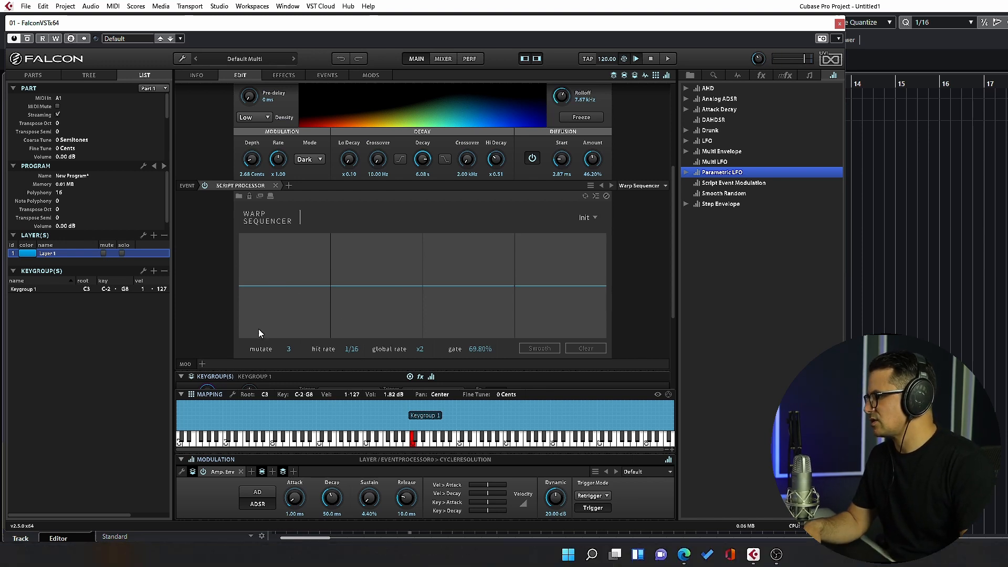
# Step: Apply the Sine curve to the Warp Sequencer and set the global rate to x4
pyautogui.click(597, 218)
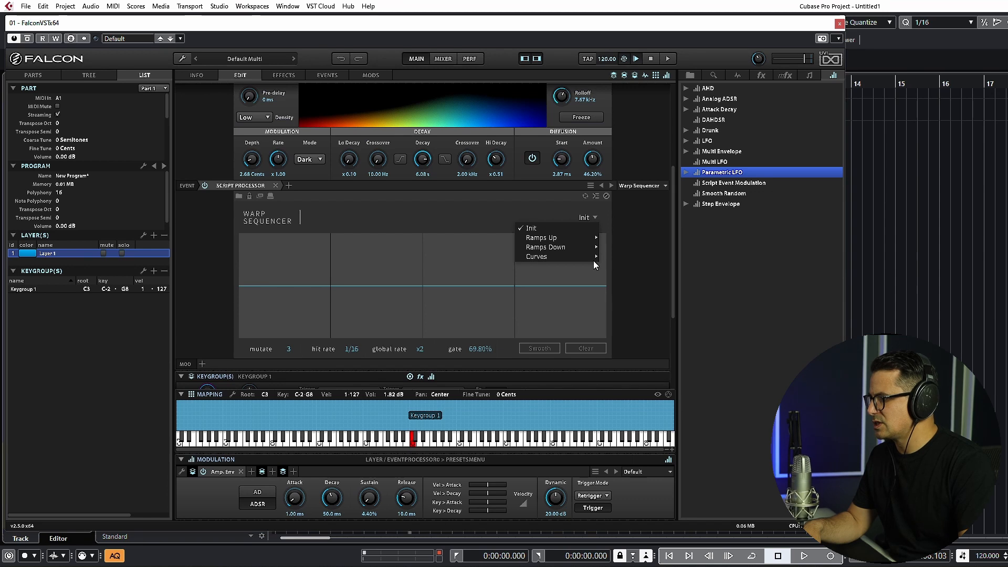
pyautogui.moveTo(590, 256)
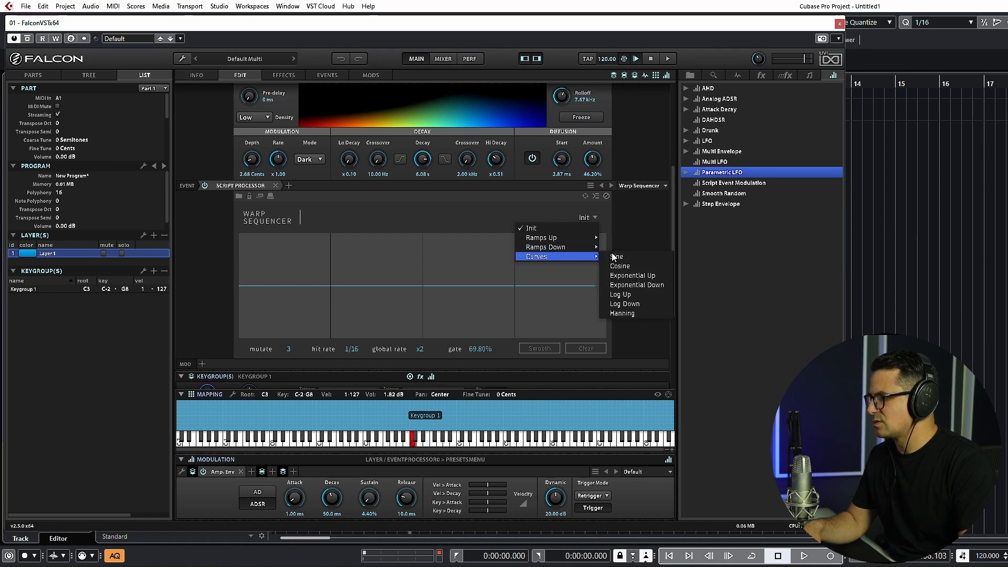
pyautogui.click(643, 256)
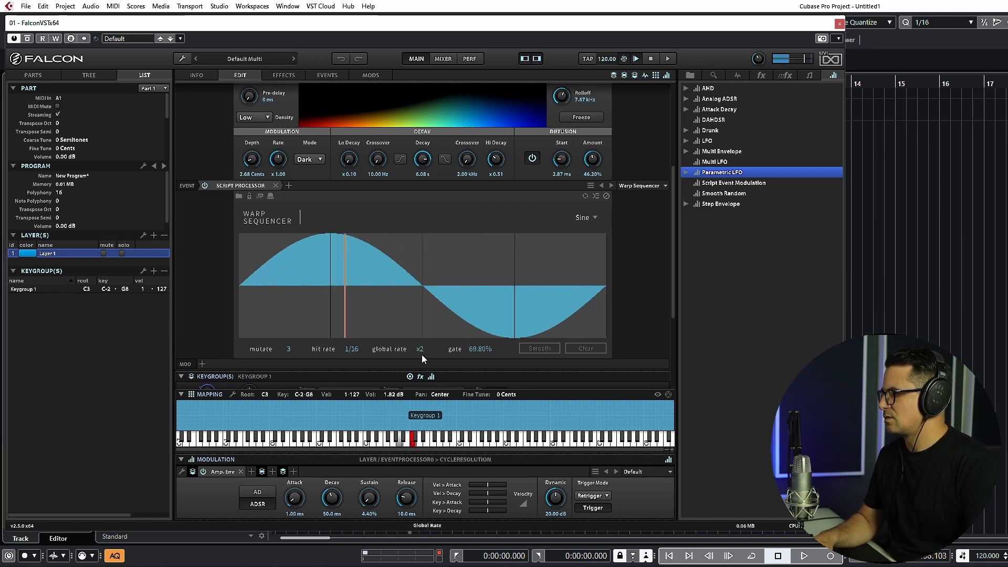
pyautogui.moveTo(423, 355); pyautogui.dragTo(423, 363)
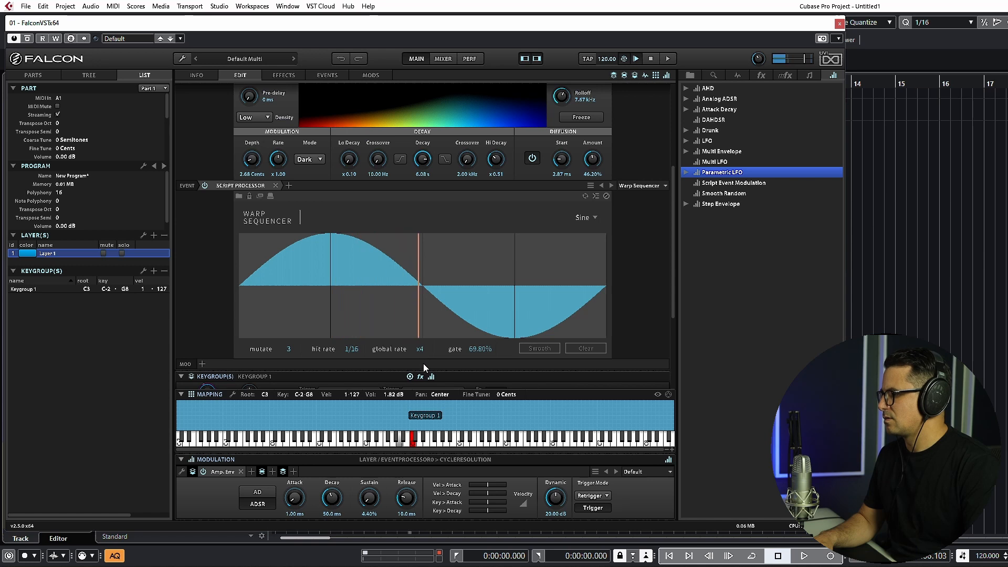
# Step: Switch the Warp Sequencer's curve preset to Exponential Down
pyautogui.click(585, 218)
pyautogui.moveTo(567, 245)
pyautogui.click(625, 248)
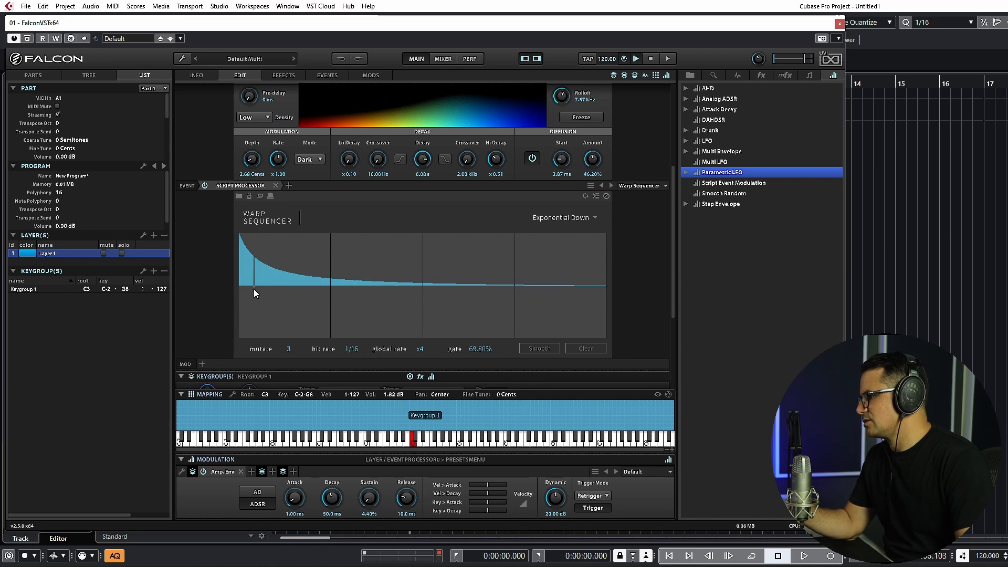
# Step: Draw a freehand warp shape across the whole sequencer graph and set the amp envelope's attack to 28.7 ms
pyautogui.moveTo(254, 290)
pyautogui.mouseDown()
pyautogui.moveTo(374, 314)
pyautogui.moveTo(495, 299)
pyautogui.moveTo(394, 242)
pyautogui.moveTo(395, 273)
pyautogui.moveTo(534, 302)
pyautogui.moveTo(578, 243)
pyautogui.mouseUp()
pyautogui.moveTo(279, 269); pyautogui.dragTo(225, 302)
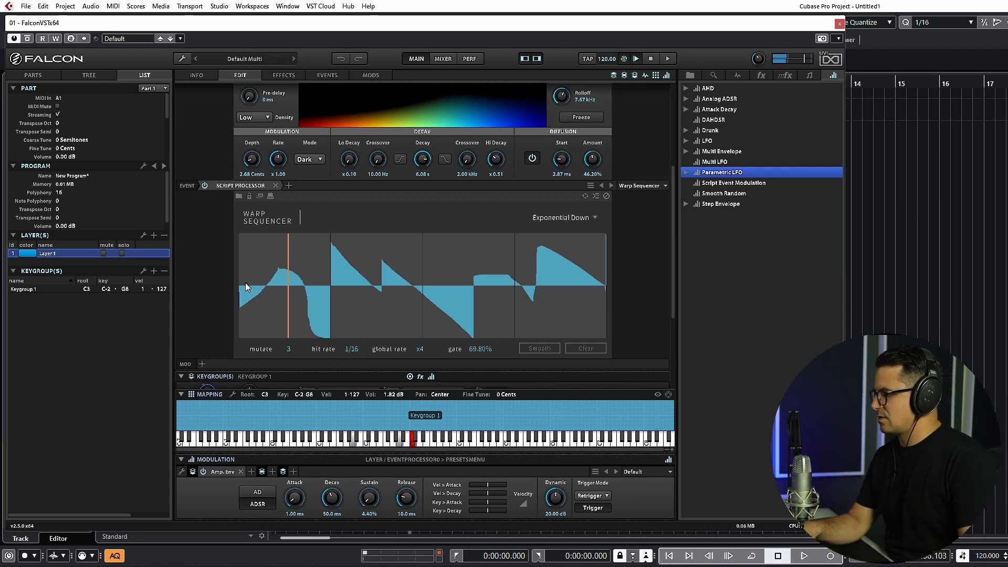
pyautogui.moveTo(294, 498); pyautogui.dragTo(296, 476)
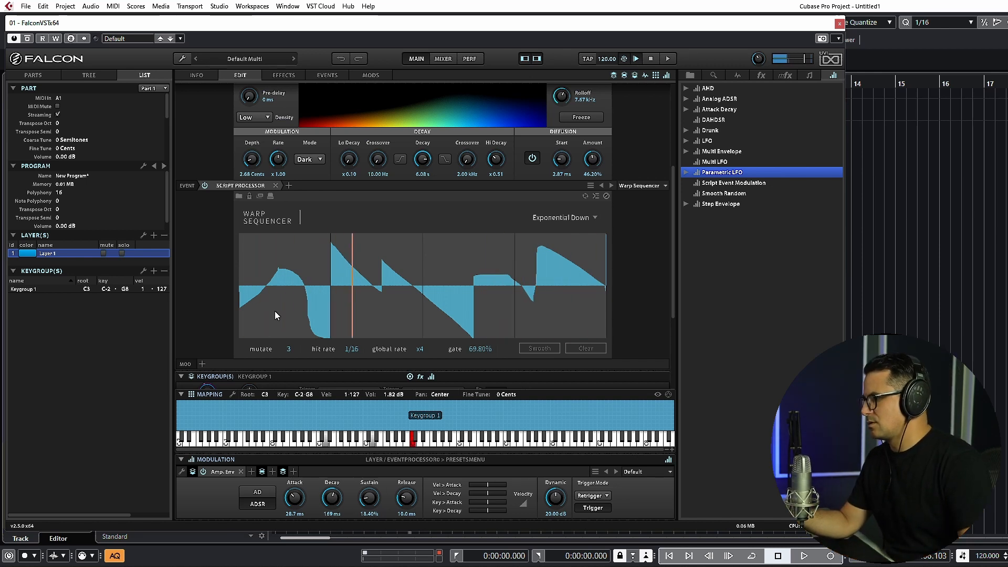
pyautogui.scroll(-2, 631, 87)
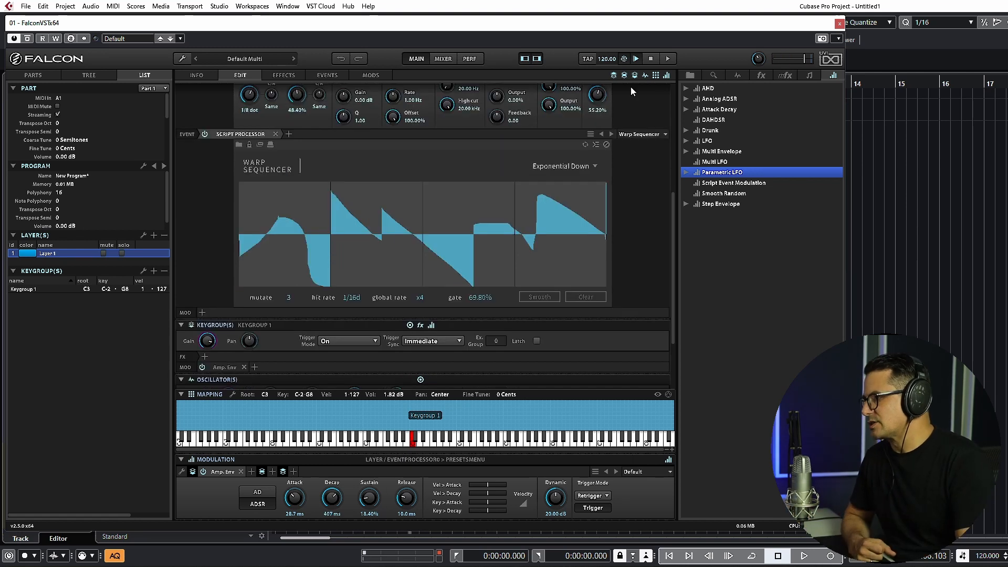
# Step: Load the Wave Sequencer script and shorten the amp envelope's attack to 100.0 us
pyautogui.click(612, 135)
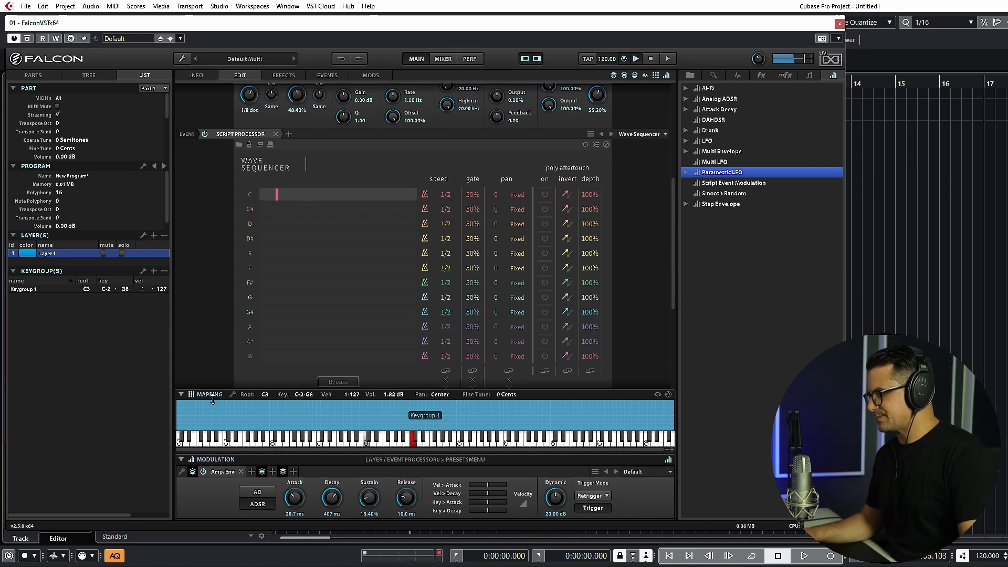
pyautogui.moveTo(286, 494); pyautogui.dragTo(290, 561)
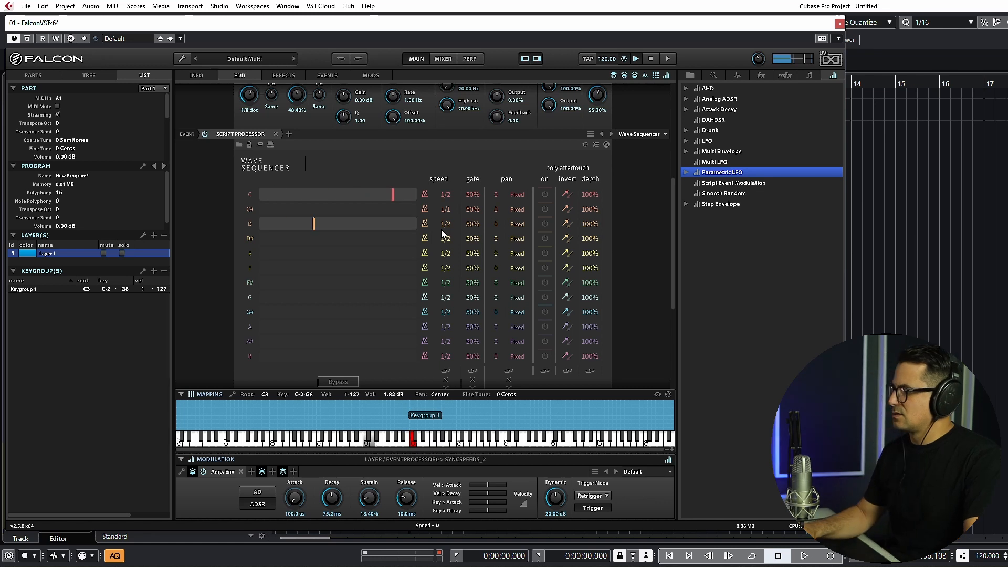
# Step: Set the Wave Sequencer's speed to 1/1 for D and to 1/4d for D# and F
pyautogui.moveTo(446, 235); pyautogui.dragTo(446, 244)
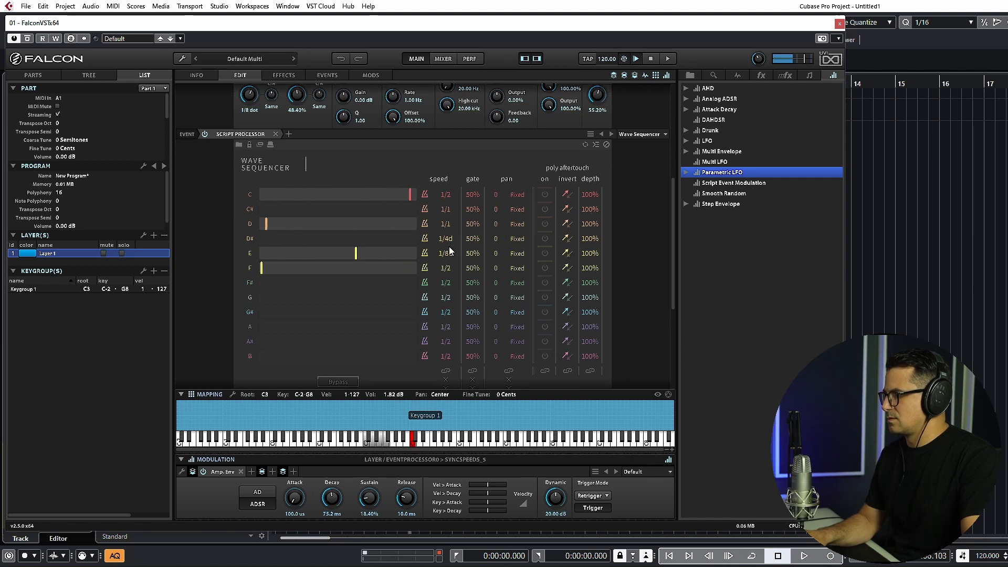
pyautogui.moveTo(446, 270); pyautogui.dragTo(449, 254)
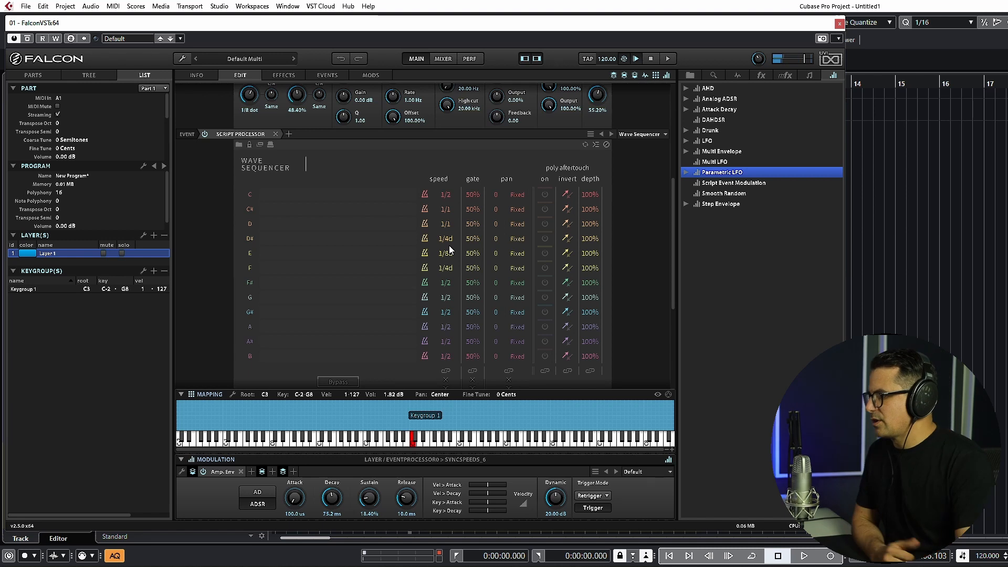
# Step: Randomize the Wave Sequencer's speed, gate and pan settings across all notes
pyautogui.click(459, 374)
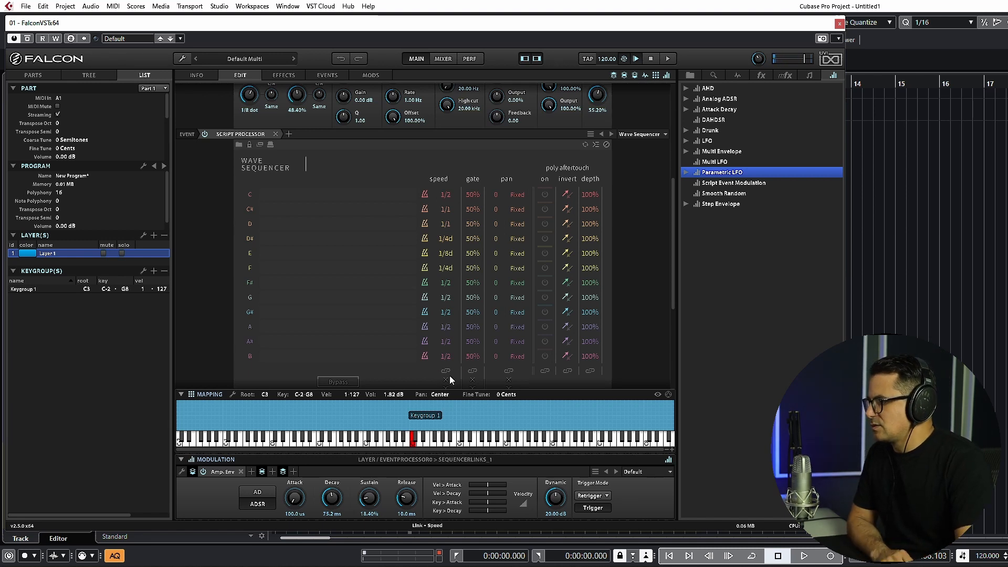
pyautogui.scroll(-2, 456, 365)
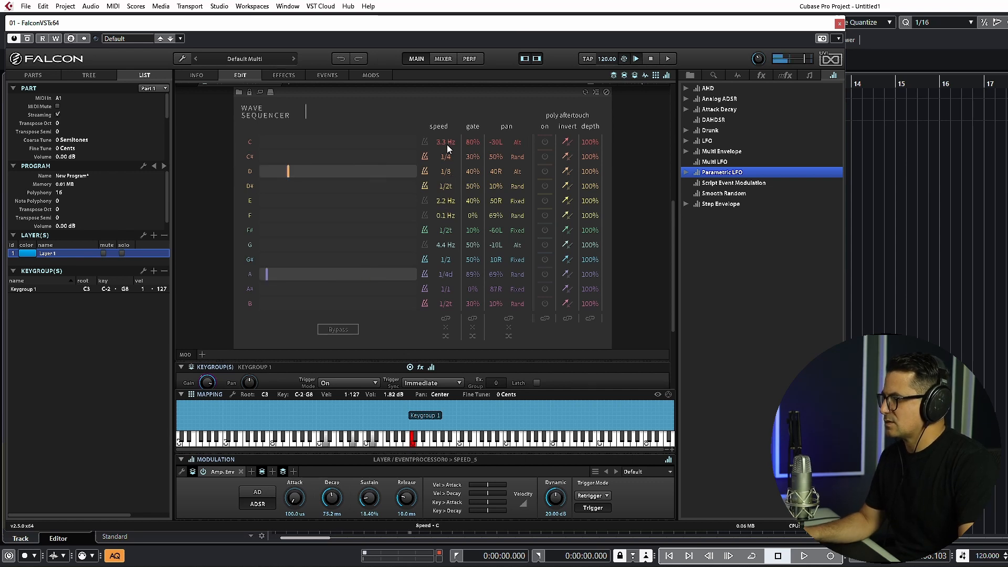
# Step: Set the Wave Sequencer's speed to 1.8 Hz for C and 1/4 for D, and lengthen the amp envelope's decay to 470 ms
pyautogui.moveTo(447, 144); pyautogui.dragTo(453, 234)
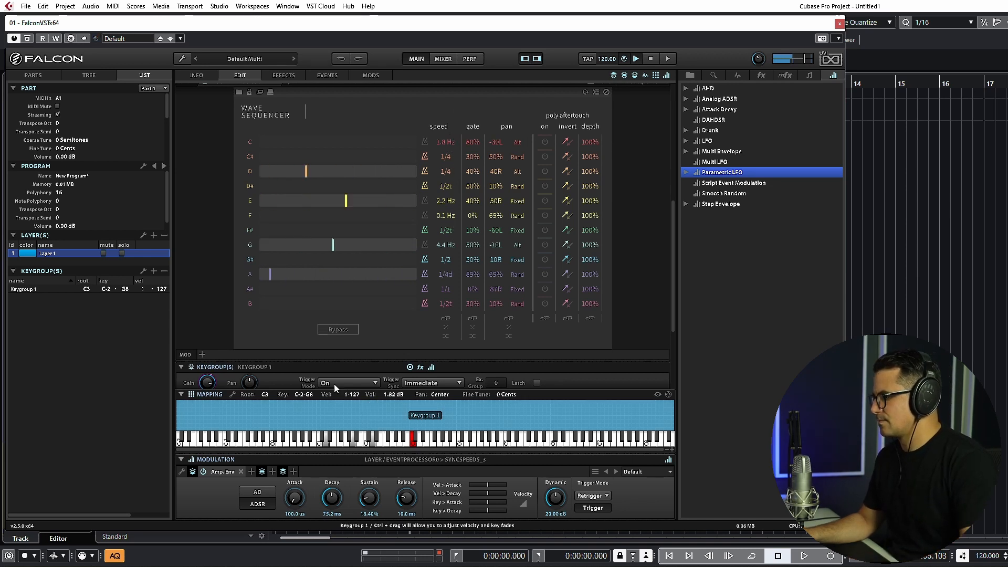
pyautogui.moveTo(301, 498); pyautogui.dragTo(348, 442)
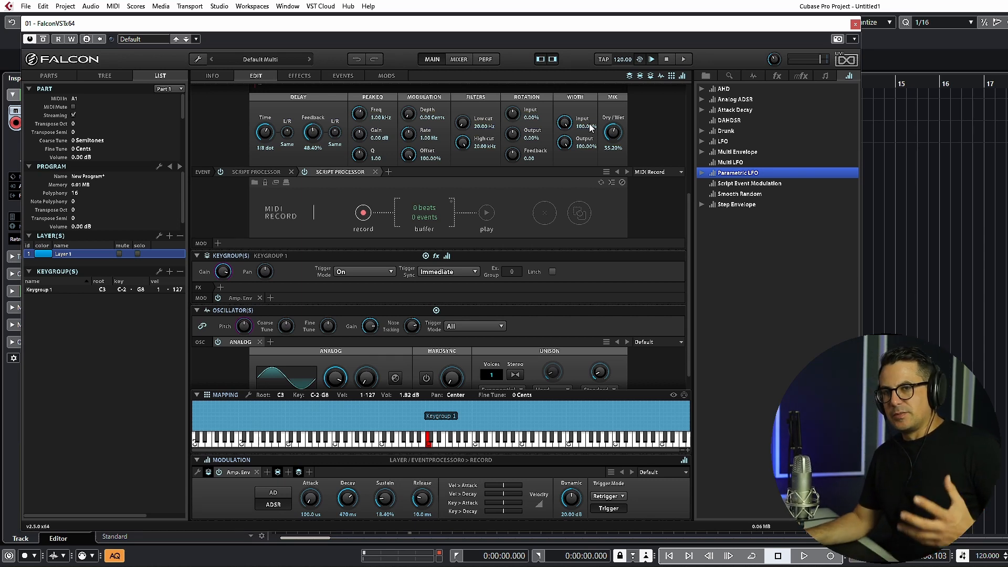
# Step: Check the Step Arp script, return to the MIDI Record script and record the arpeggiated performance into its buffer
pyautogui.click(241, 174)
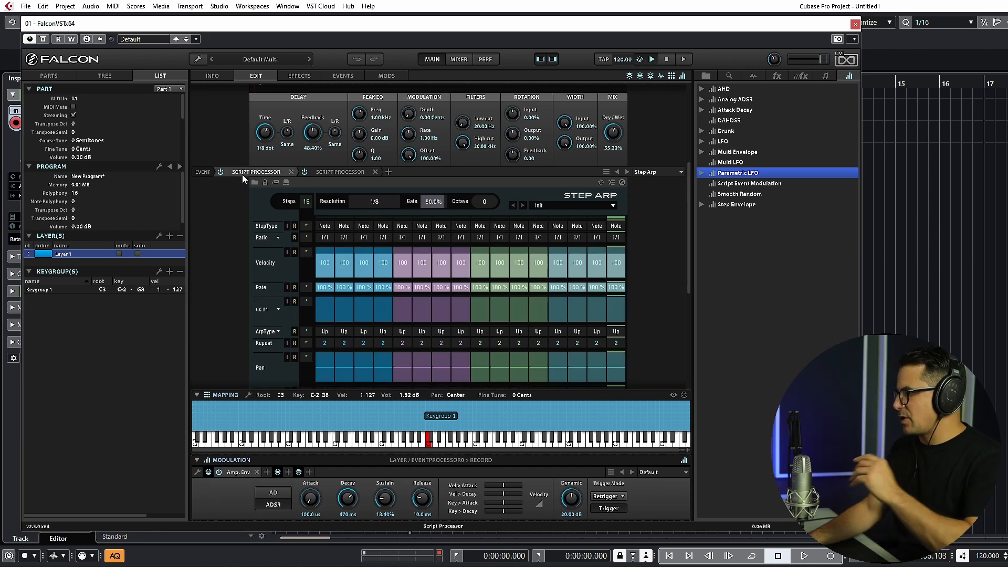
pyautogui.click(321, 173)
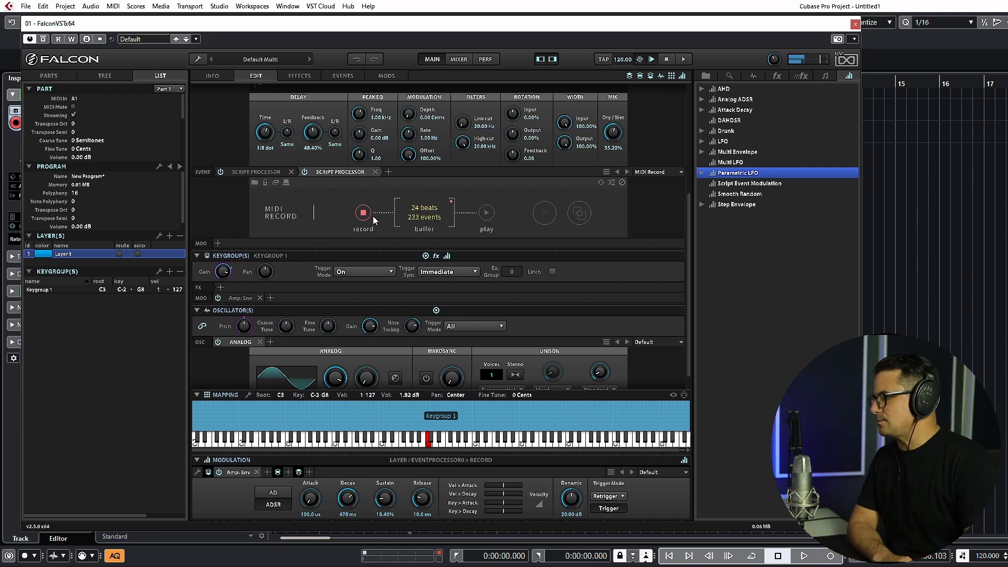
pyautogui.click(369, 217)
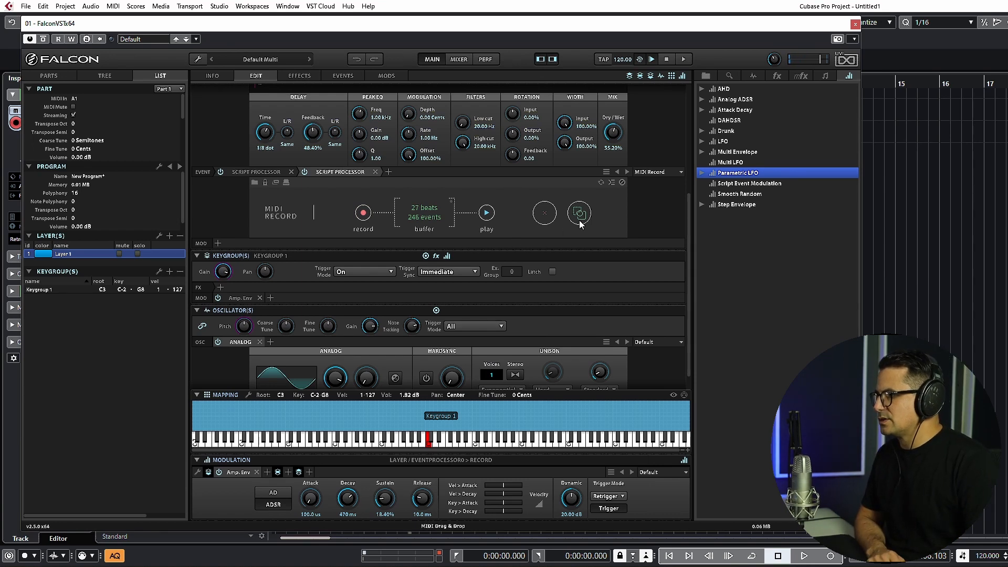
# Step: Export the recorded MIDI buffer as a clip onto the project track at bar 15, and delete that clip
pyautogui.moveTo(843, 173); pyautogui.dragTo(897, 142)
pyautogui.click(1006, 133)
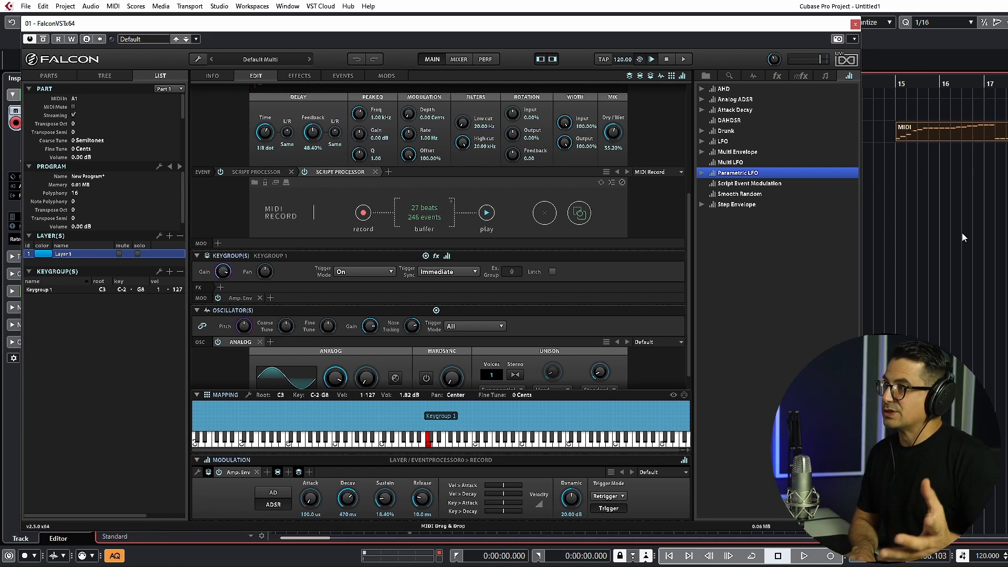
pyautogui.press('Delete')
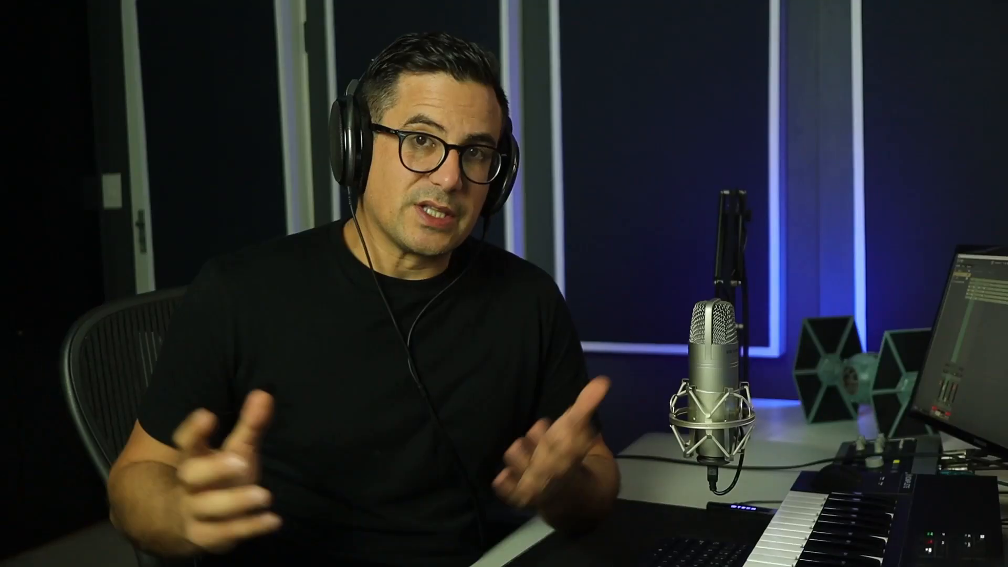